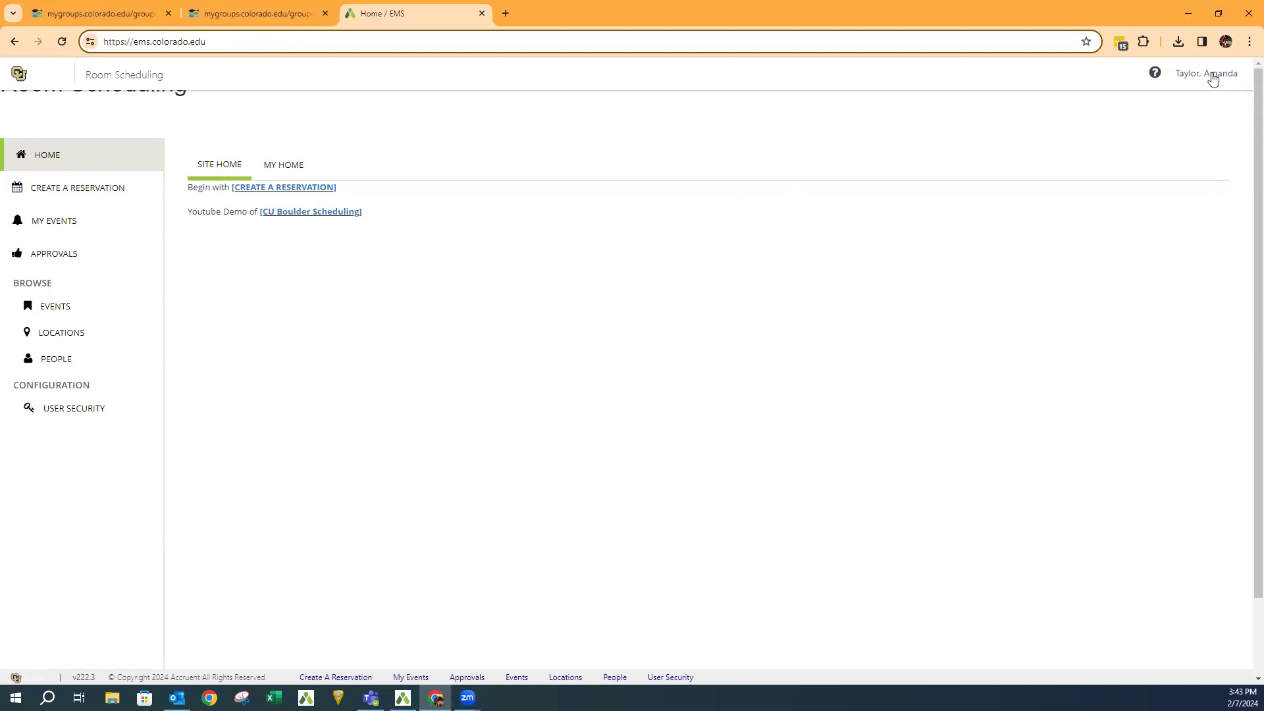
Browse events and add a Locations filter for the Imig Music* building
click(50, 309)
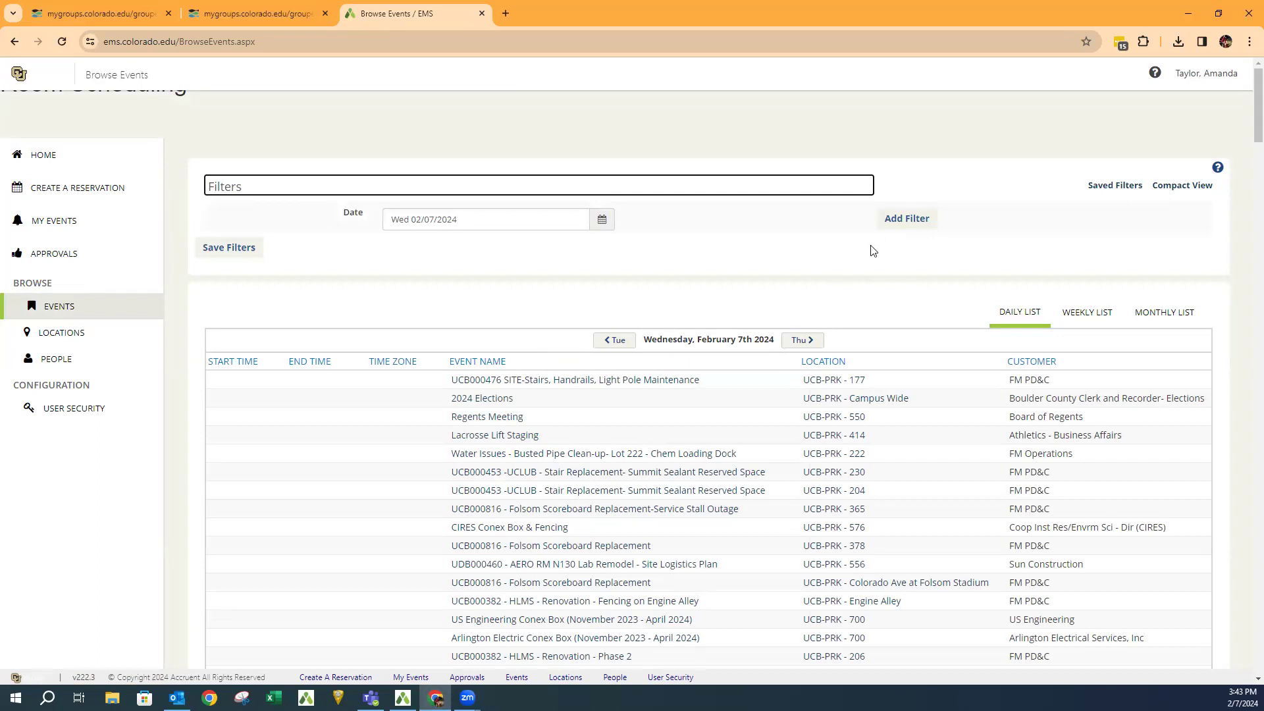
click(895, 222)
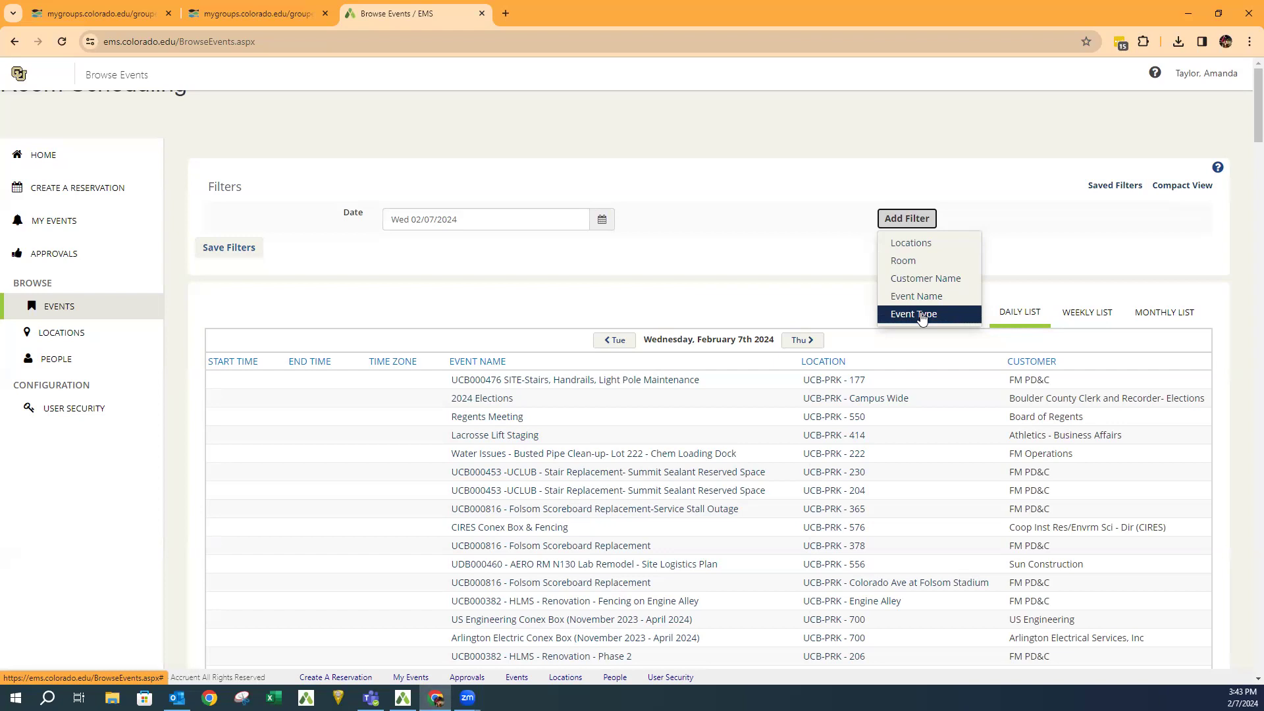
click(895, 245)
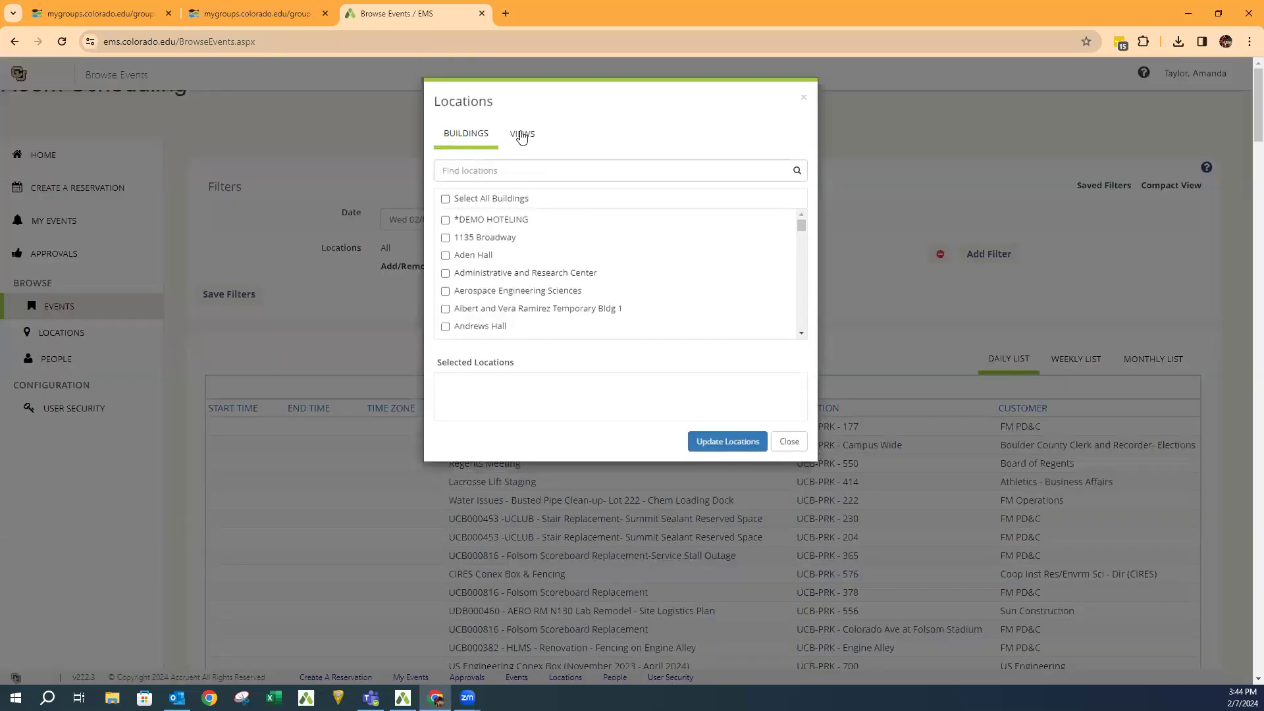
drag(804, 228, 778, 273)
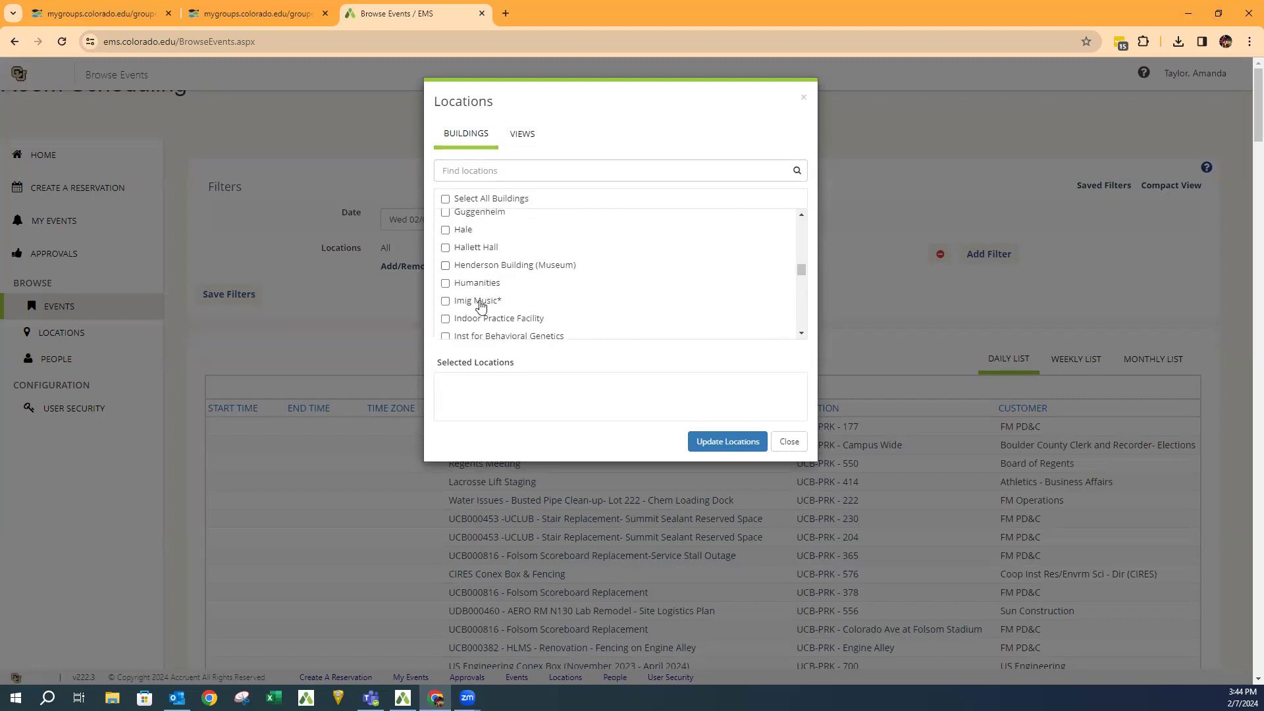
click(445, 301)
click(730, 442)
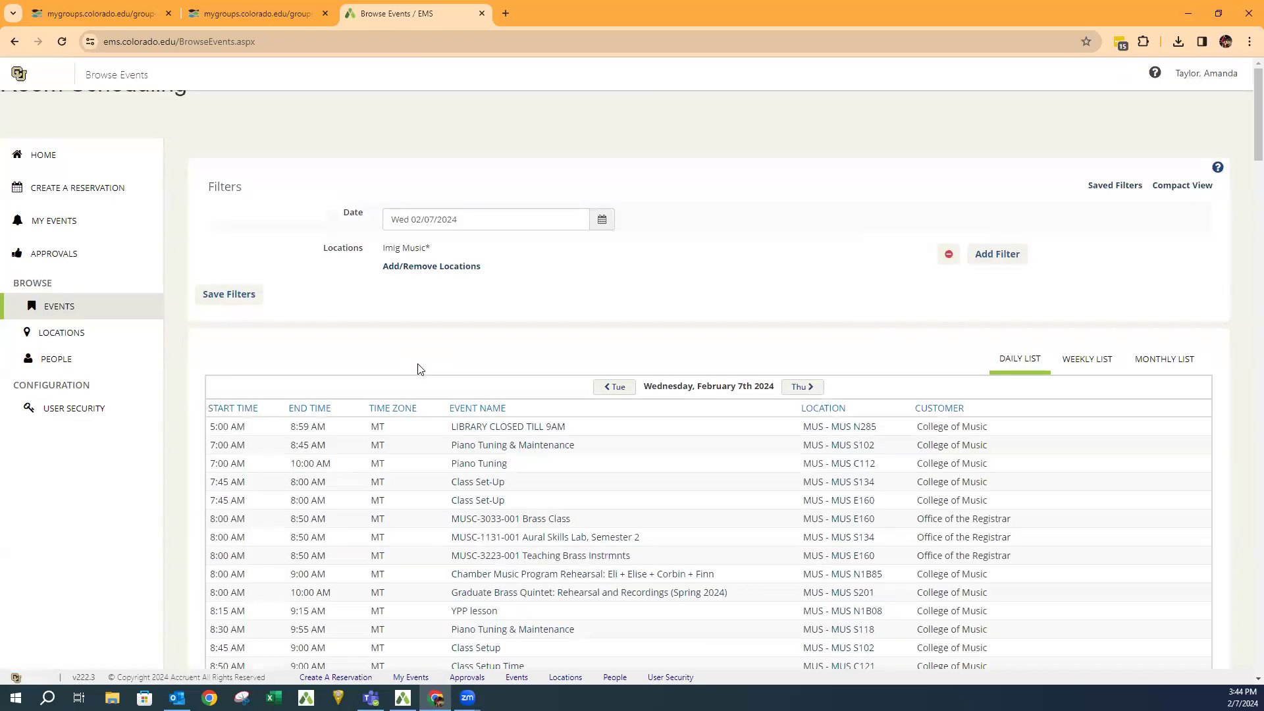
Look through the day's filtered events and sort the list by location
scroll(674, 359, down, 10)
scroll(674, 378, down, 5)
scroll(685, 385, up, 15)
click(815, 408)
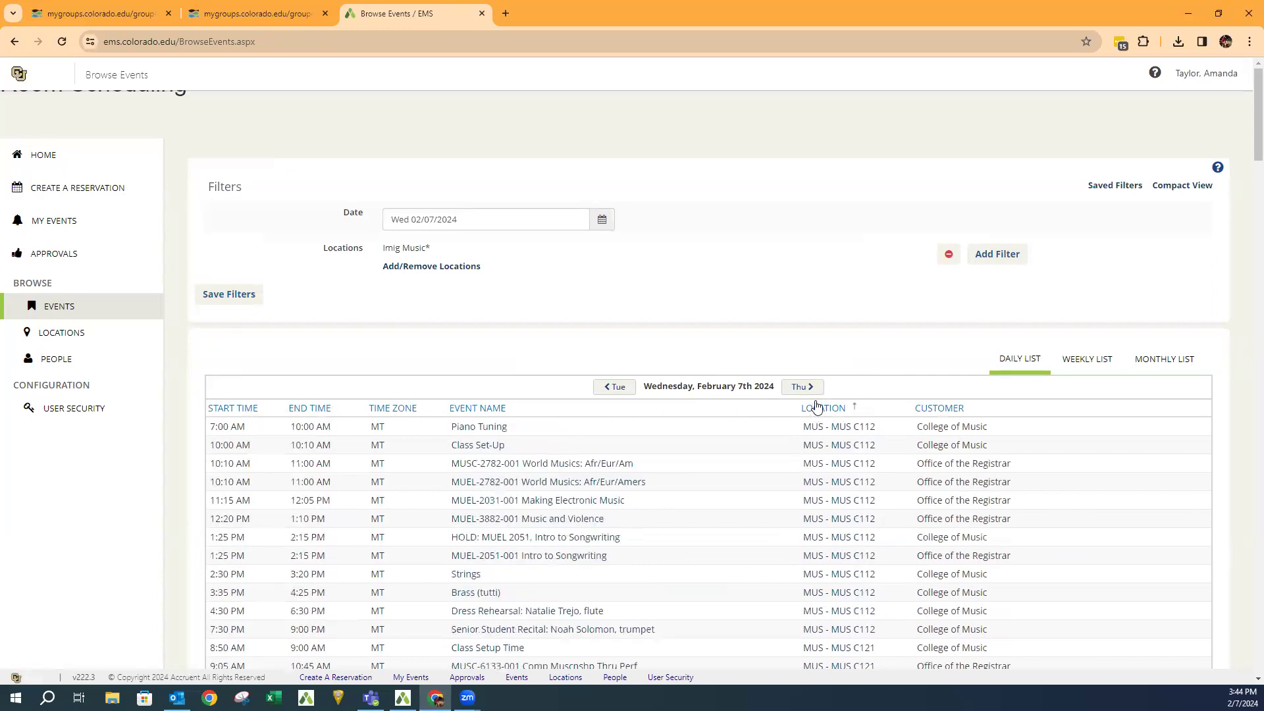
Examine the location-sorted events room by room through the whole daily list
scroll(878, 411, down, 10)
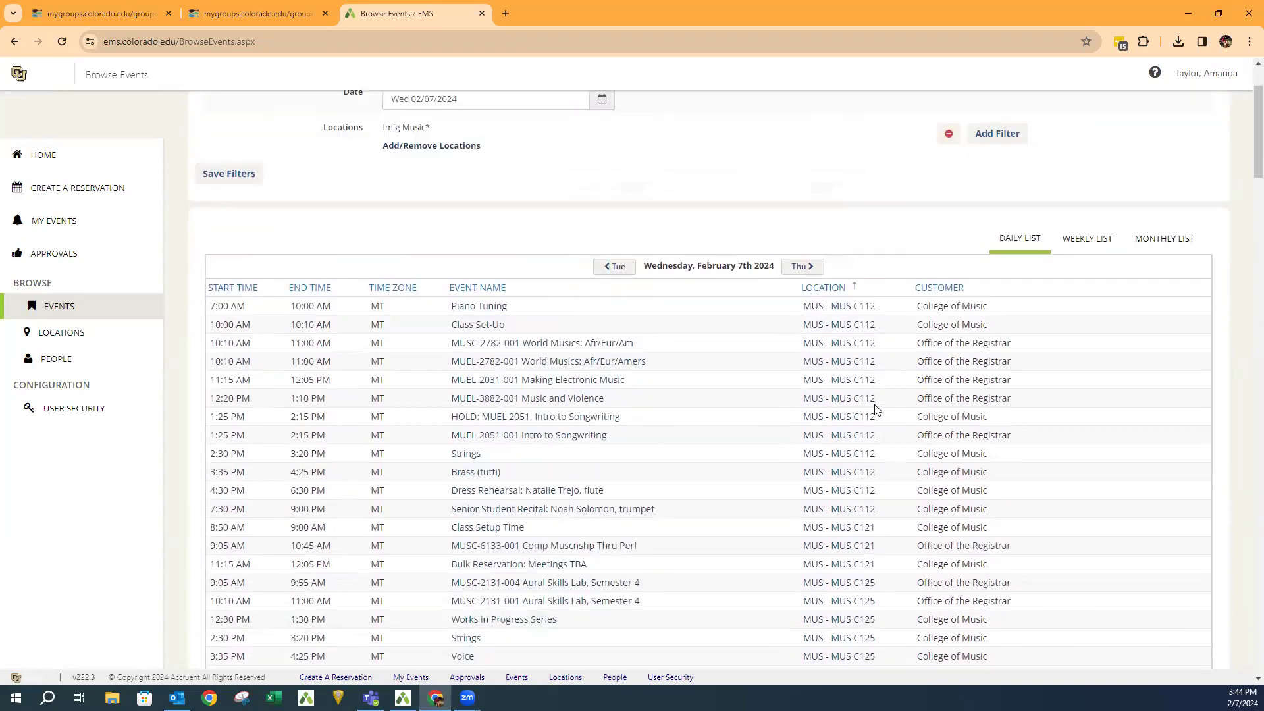
scroll(870, 415, down, 6)
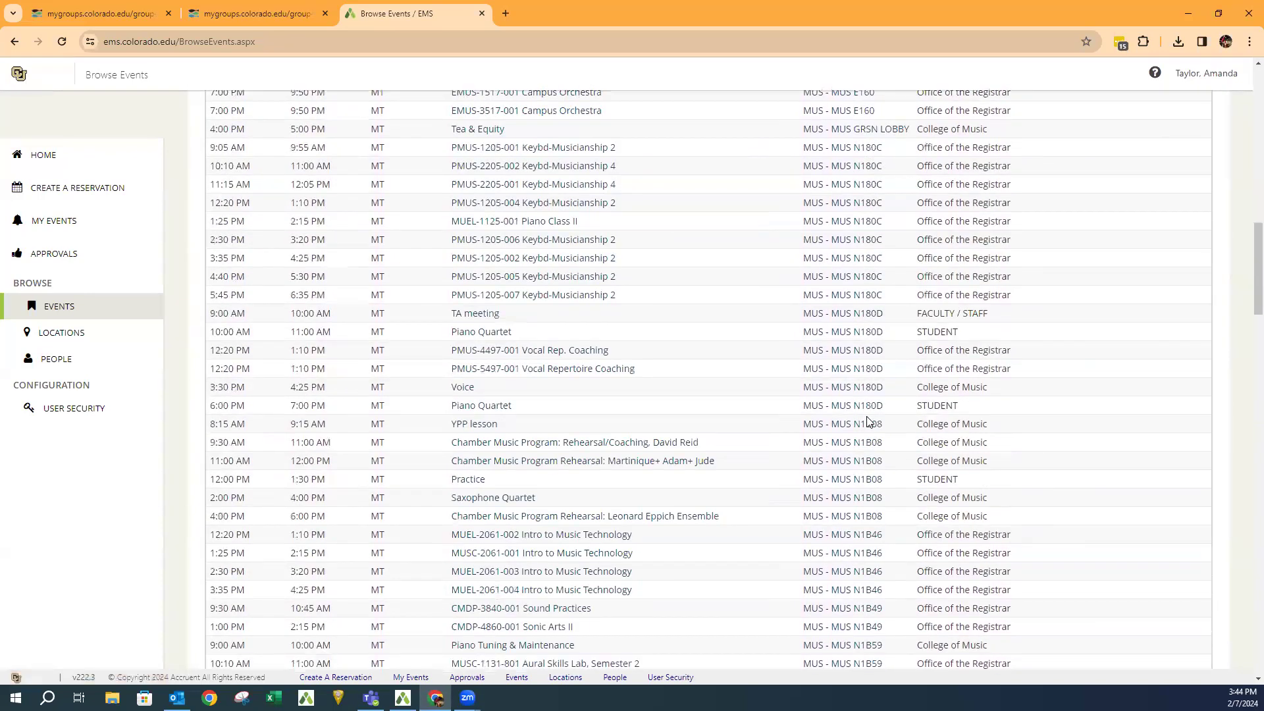
scroll(868, 422, down, 10)
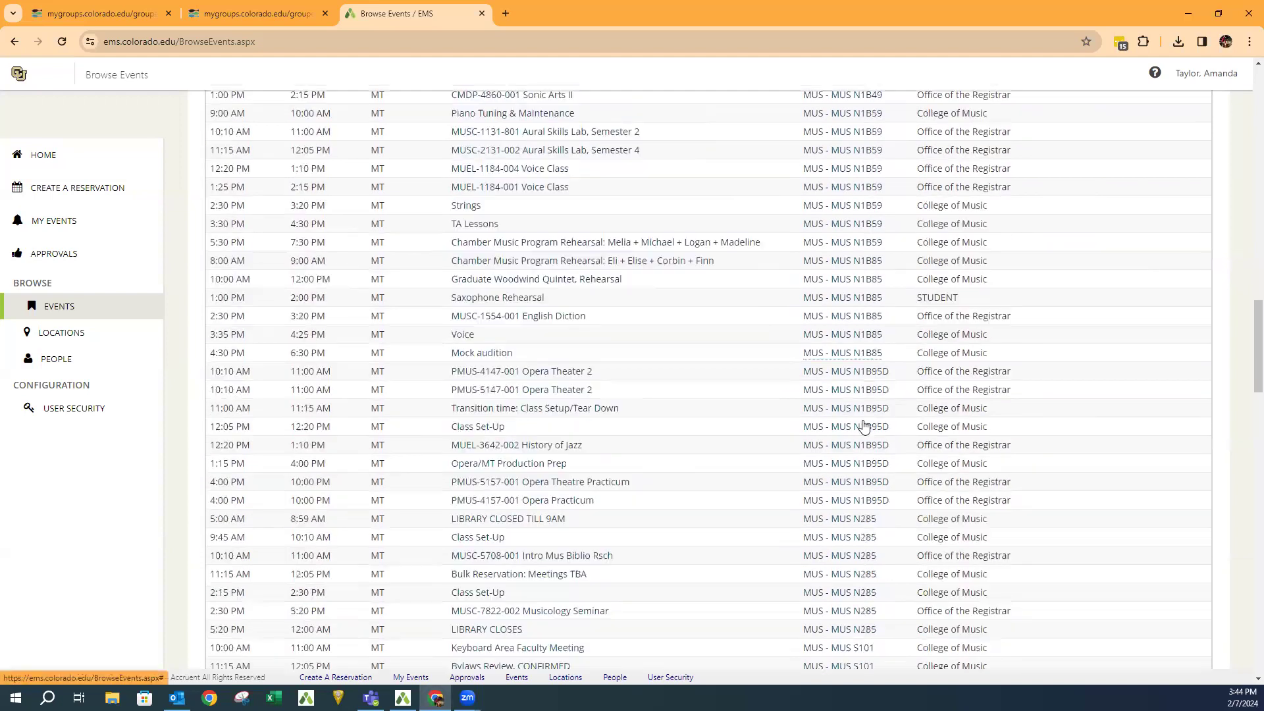
scroll(860, 426, down, 9)
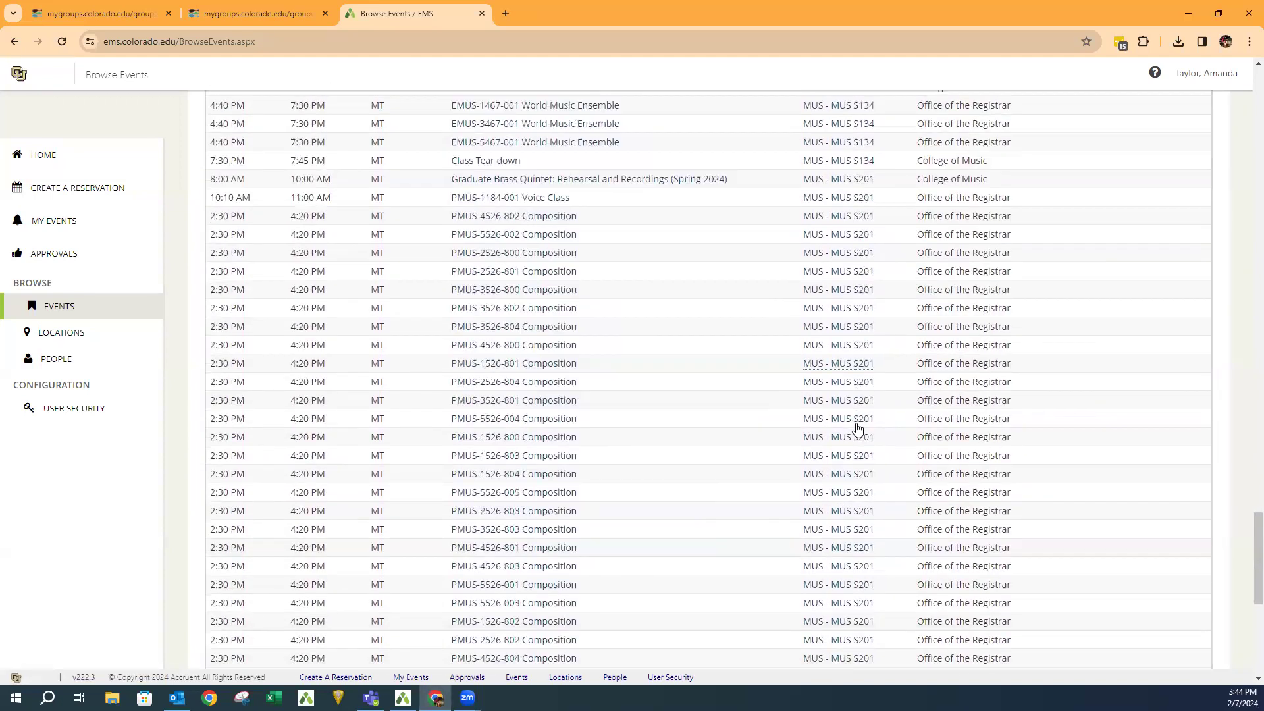
scroll(849, 338, up, 3)
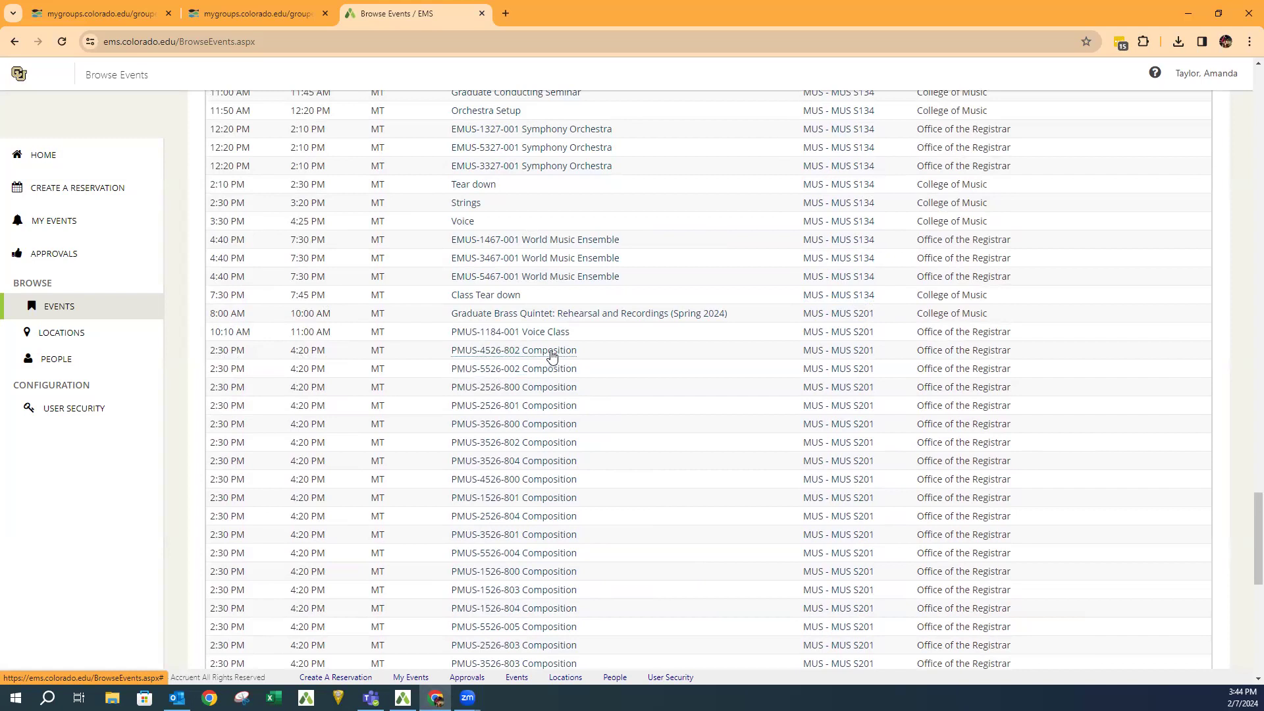
scroll(601, 389, down, 7)
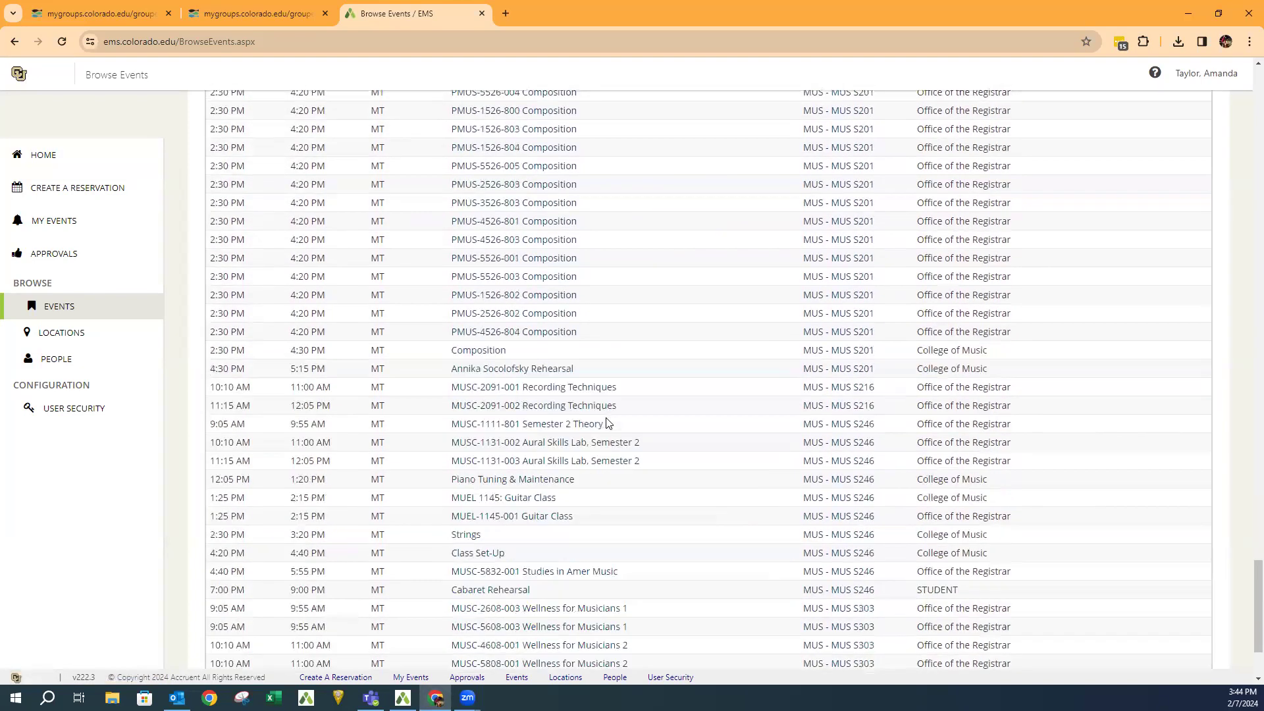
scroll(606, 423, down, 3)
scroll(606, 419, up, 20)
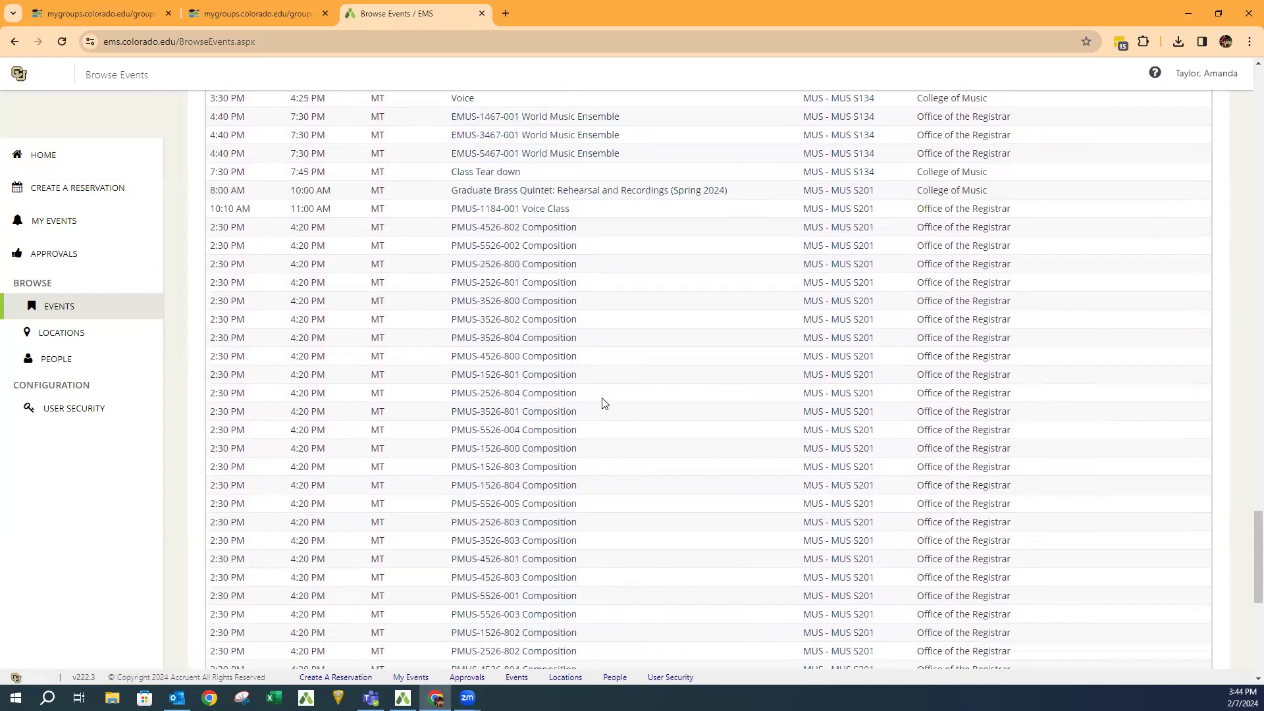
scroll(604, 403, up, 20)
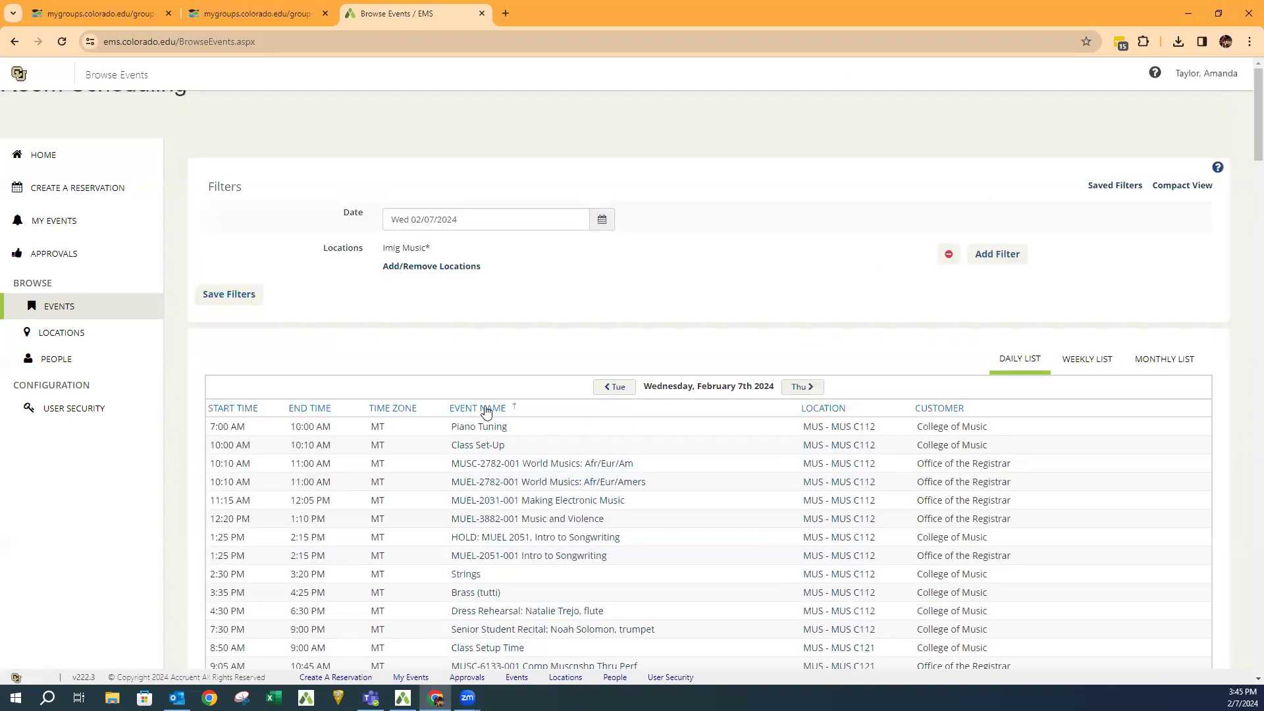
Sort the daily list by event name and look through the reordered events
click(485, 409)
scroll(708, 495, down, 15)
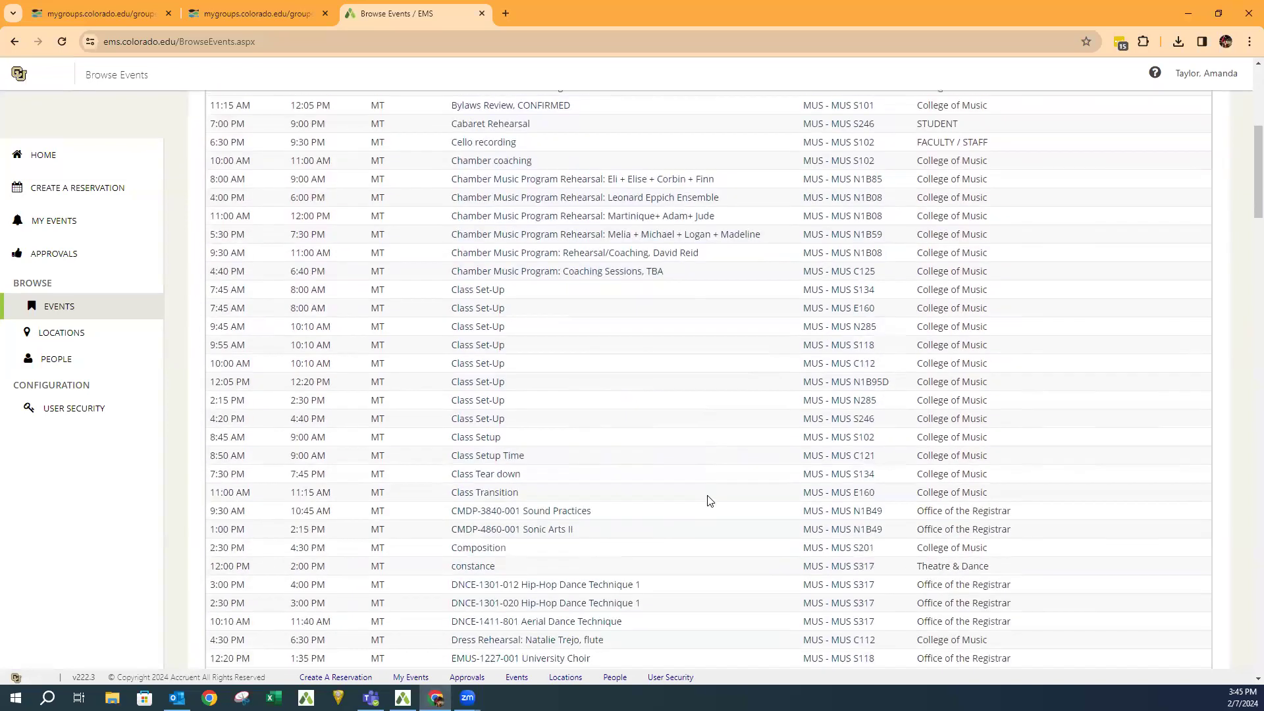
scroll(702, 514, up, 15)
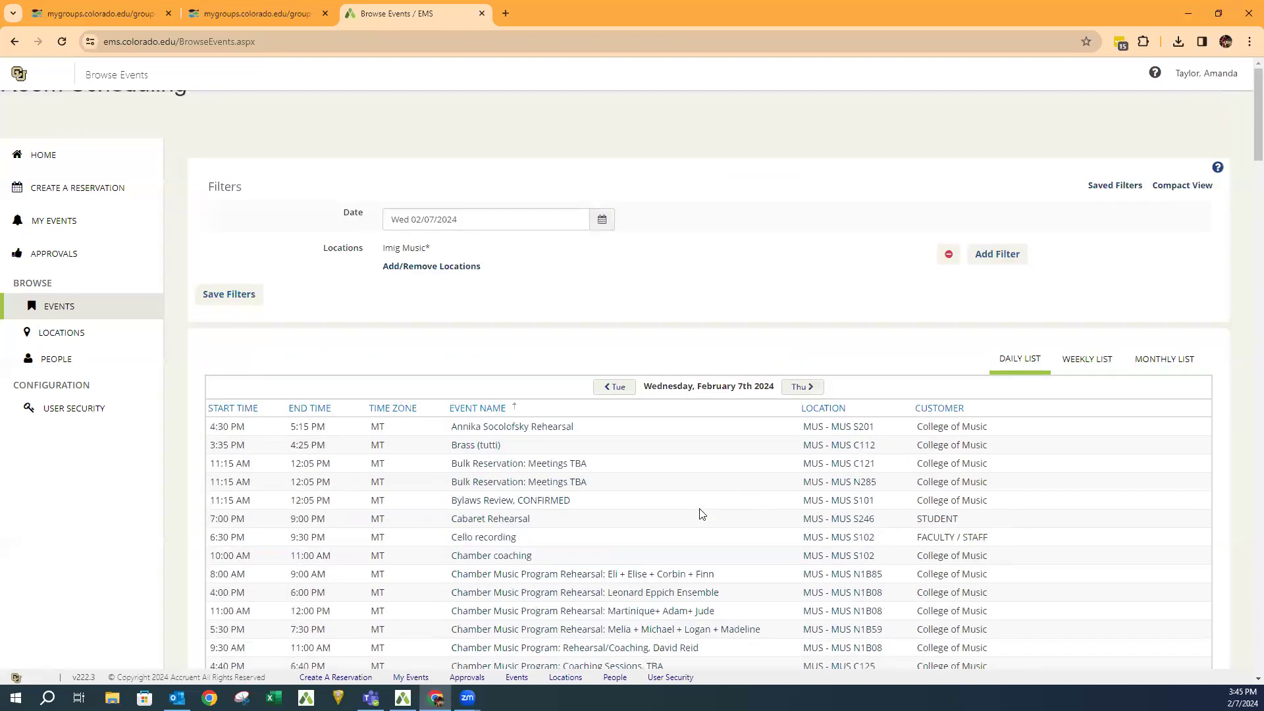
Set the filter date to Thu 02/08/2024 and look through that day's events
click(601, 219)
click(496, 337)
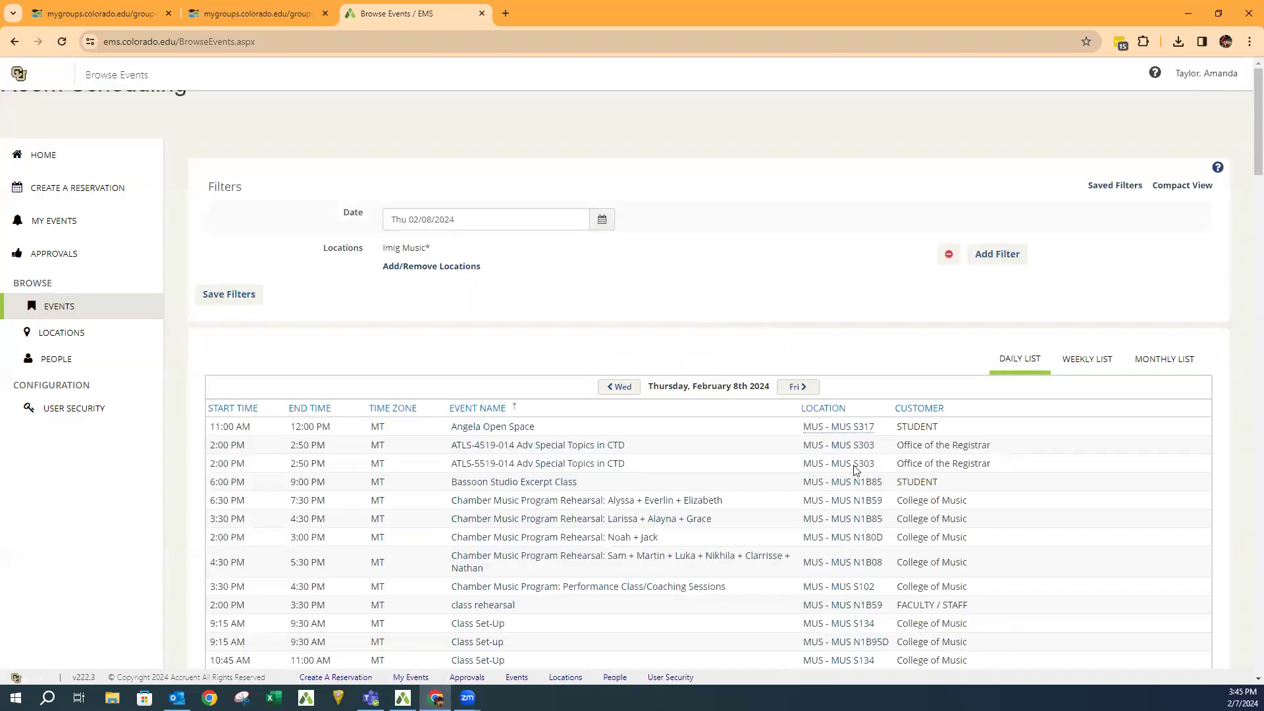
scroll(849, 524, down, 8)
scroll(842, 570, down, 15)
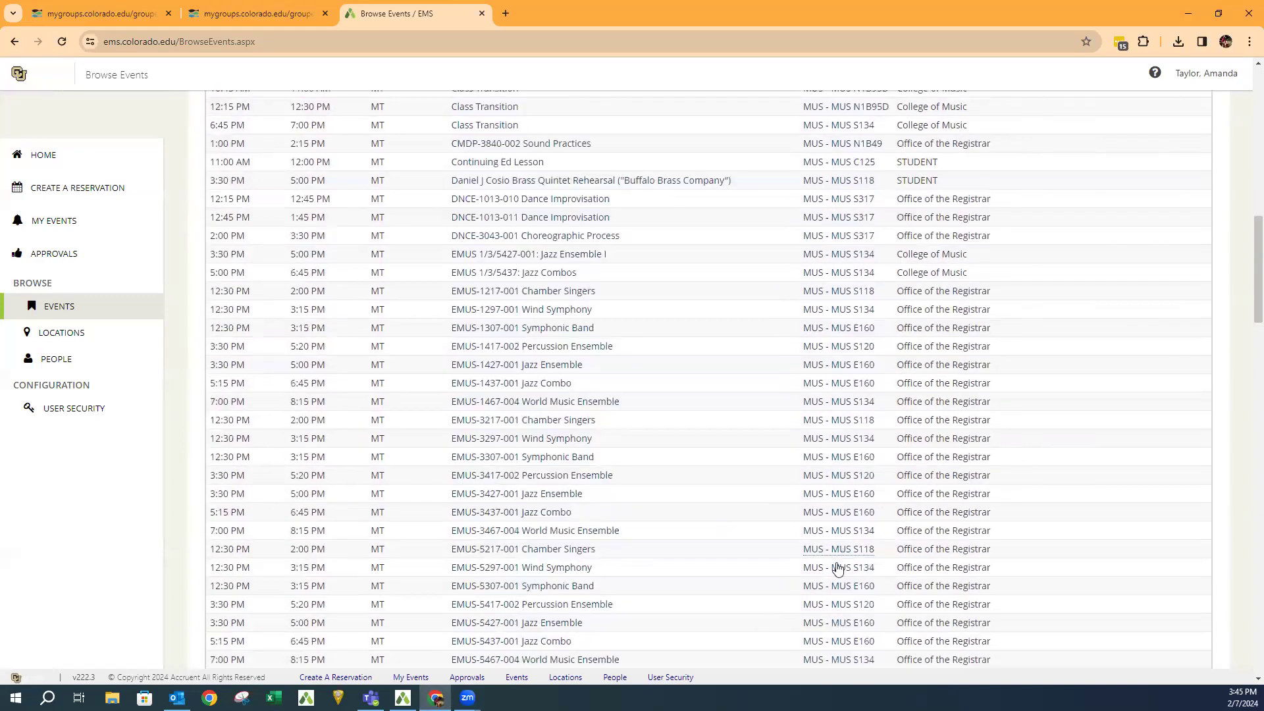
scroll(851, 564, down, 9)
scroll(849, 565, up, 20)
scroll(849, 565, up, 12)
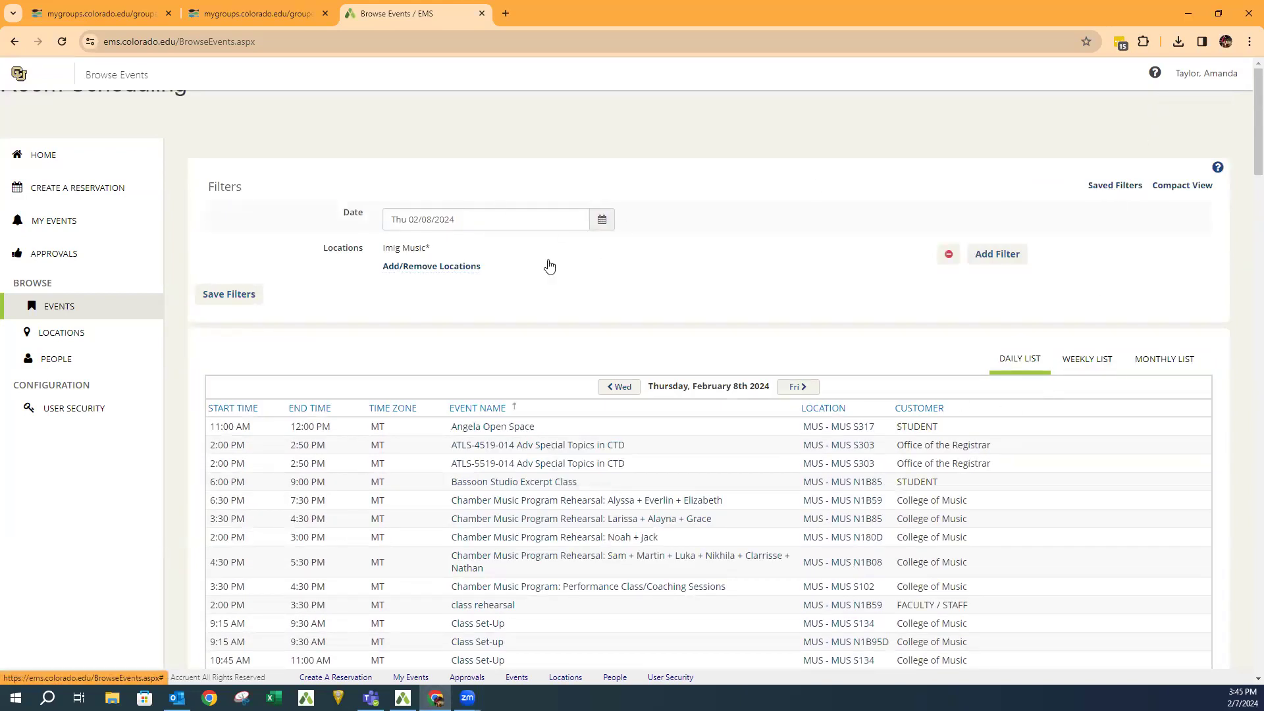
Check the list of saved filters and save the current filter set under the name Imig Music*
click(1101, 190)
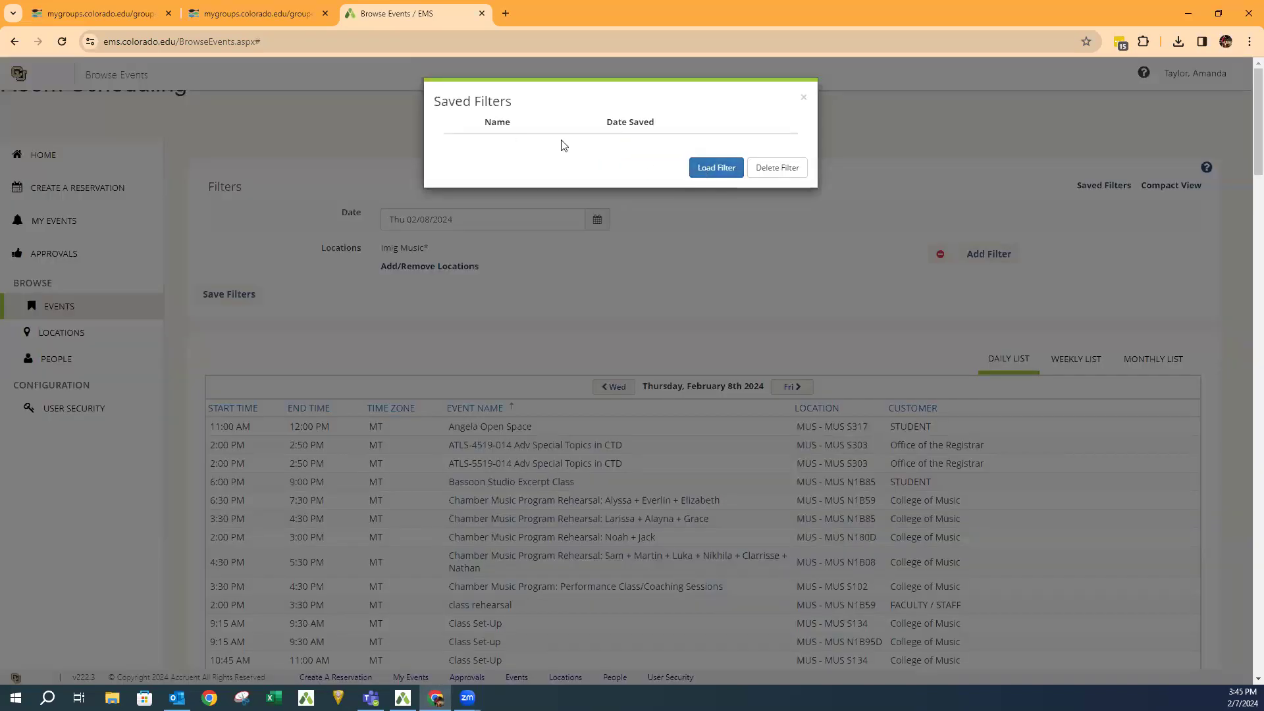
click(804, 102)
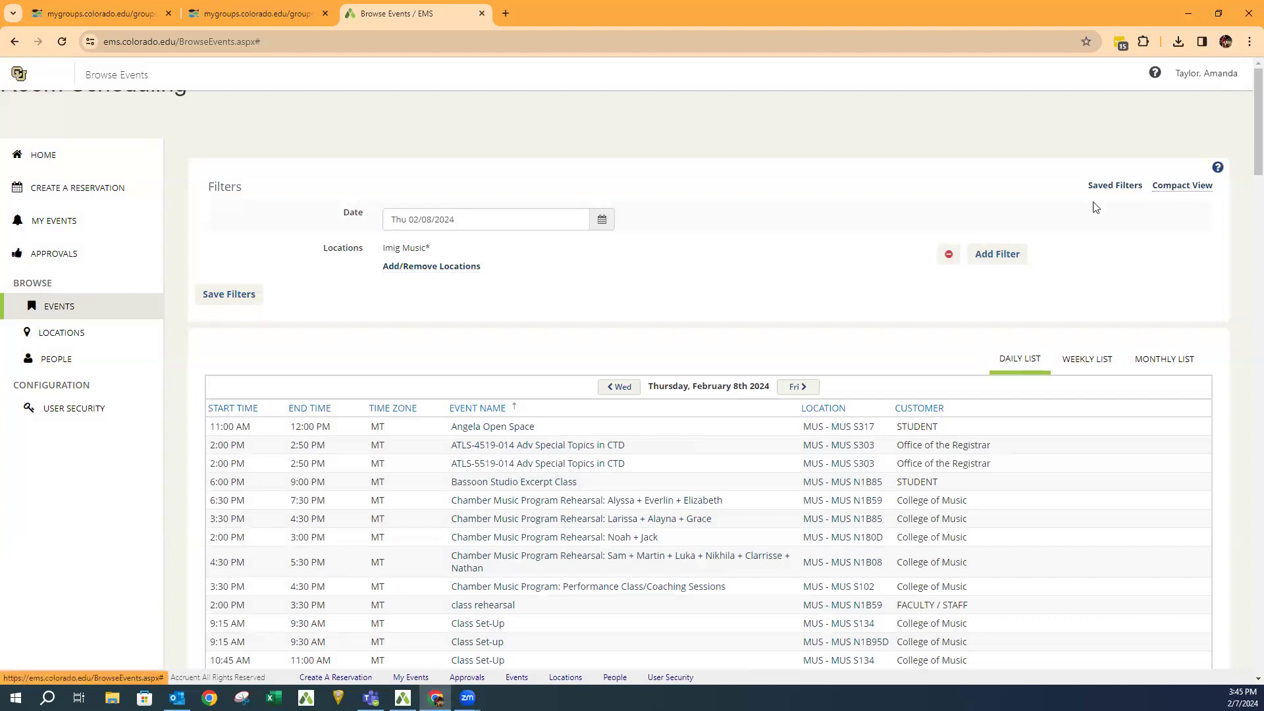
click(249, 294)
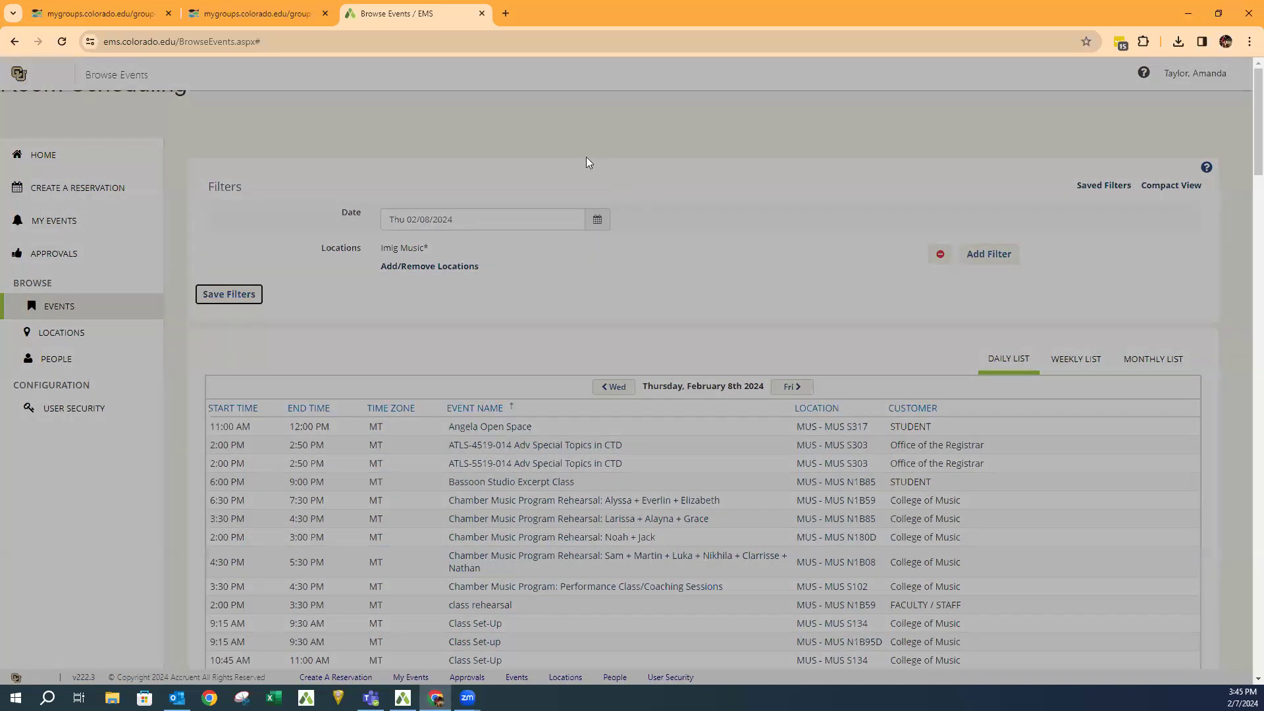
click(535, 149)
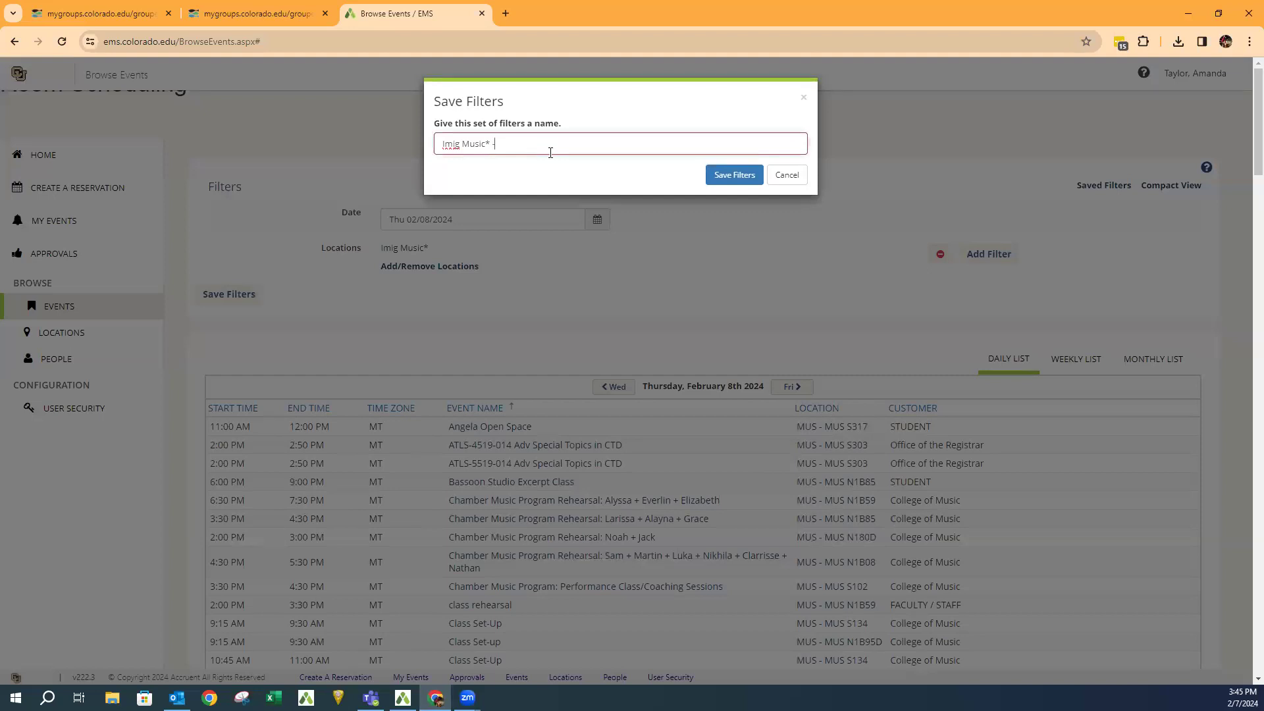
text(- fjsdflskdf)
key(BackSpace)
key(BackSpace)
key(BackSpace)
key(BackSpace)
key(BackSpace)
key(BackSpace)
key(BackSpace)
key(BackSpace)
key(BackSpace)
key(BackSpace)
click(730, 175)
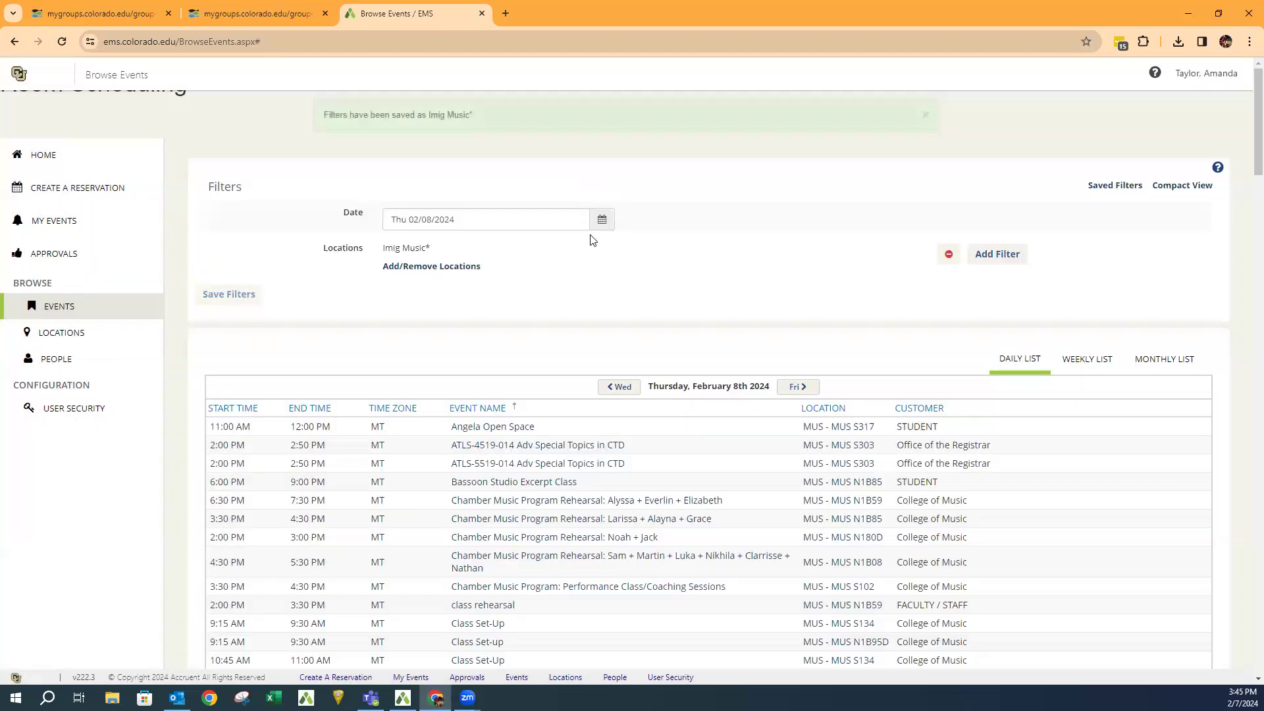
Load the saved Imig Music* filter into the events list
scroll(695, 233, down, 3)
scroll(1021, 451, down, 4)
scroll(1020, 474, up, 7)
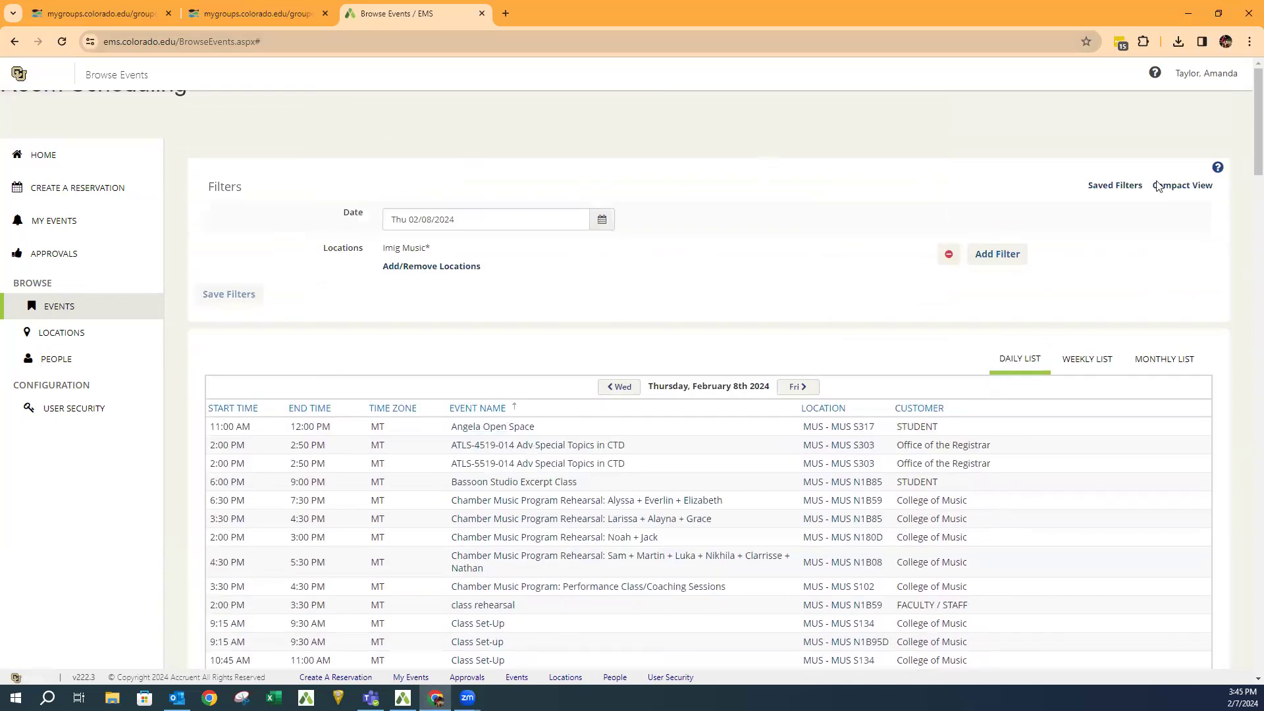
click(1114, 185)
click(518, 161)
click(721, 197)
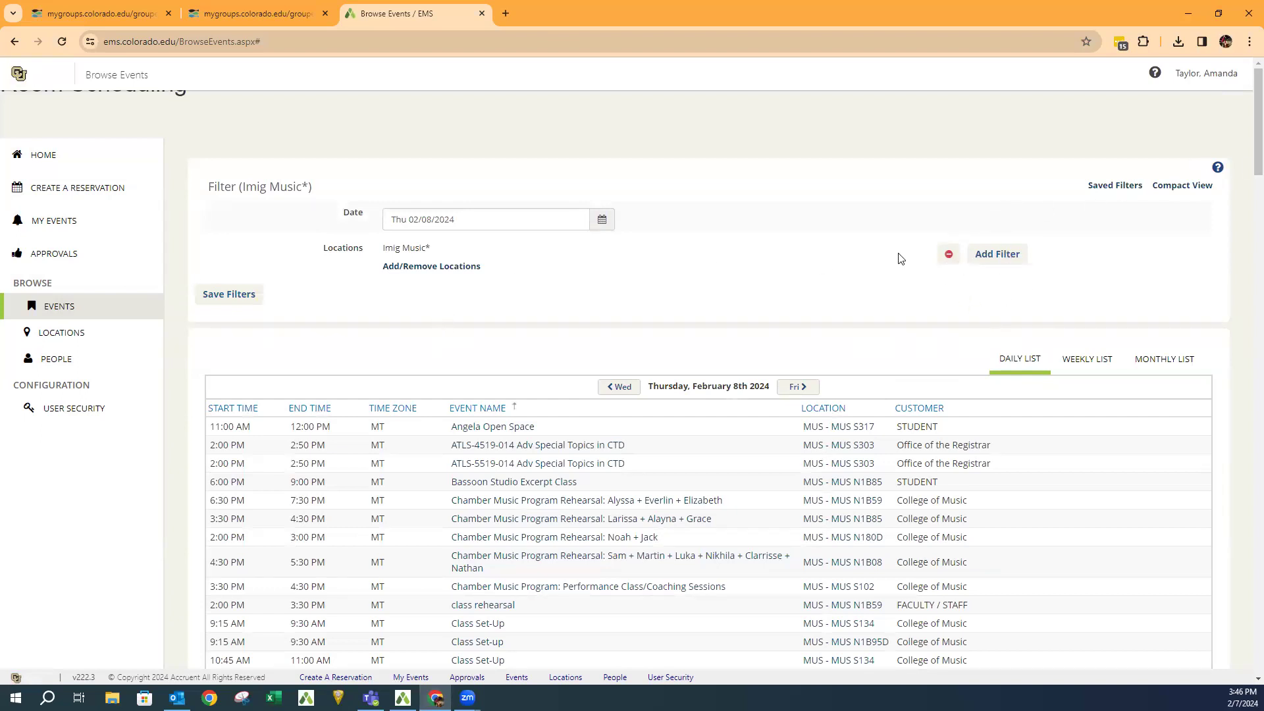
Replace the Locations filter with a Room filter set to "hall"
click(949, 254)
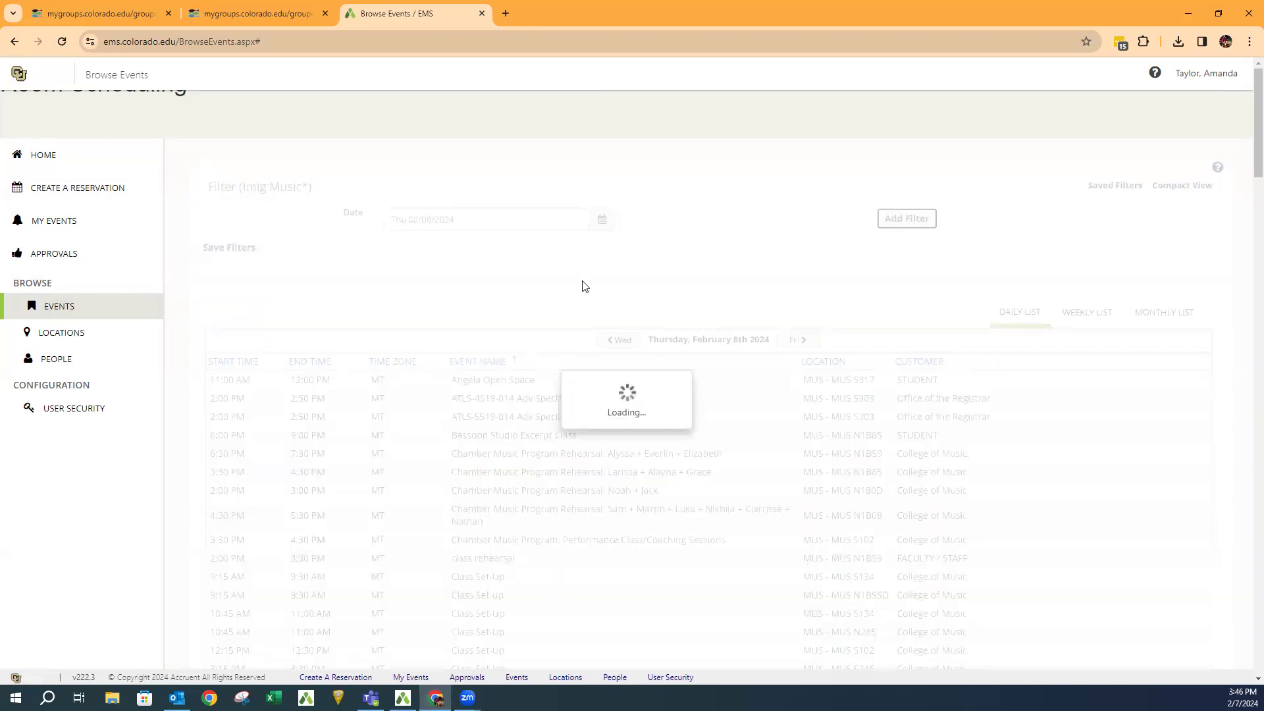
click(907, 219)
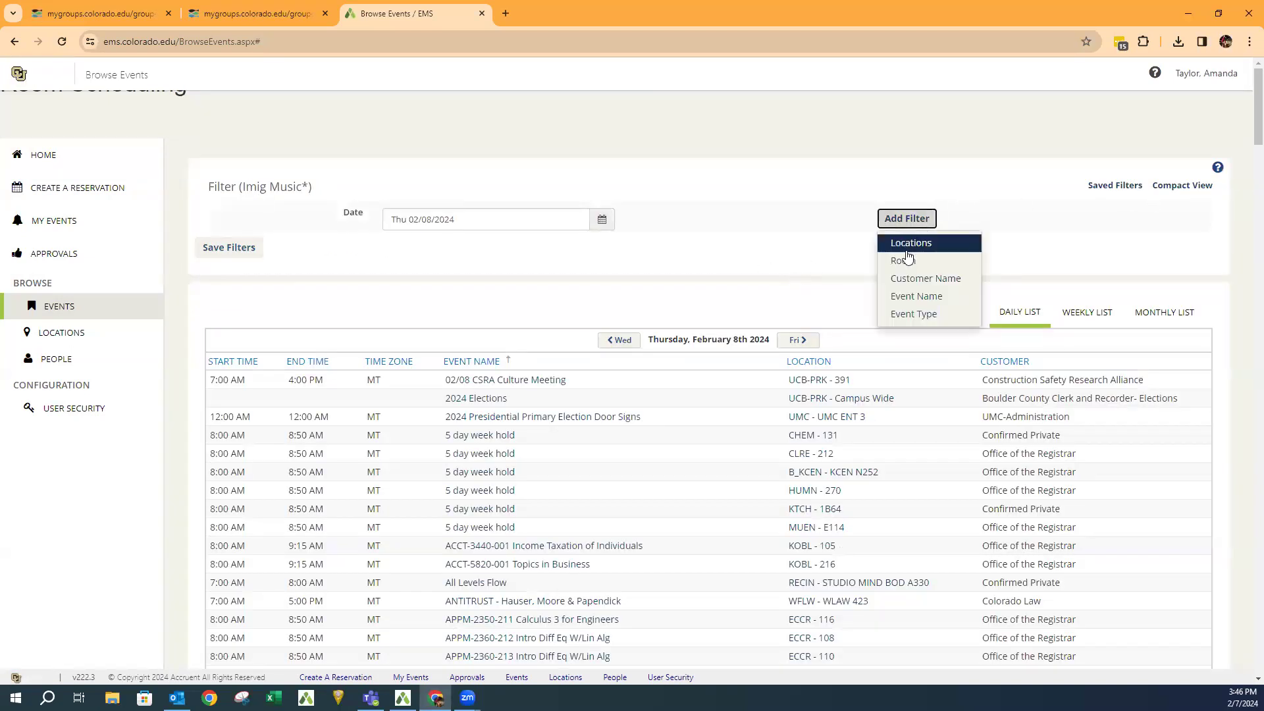
click(903, 258)
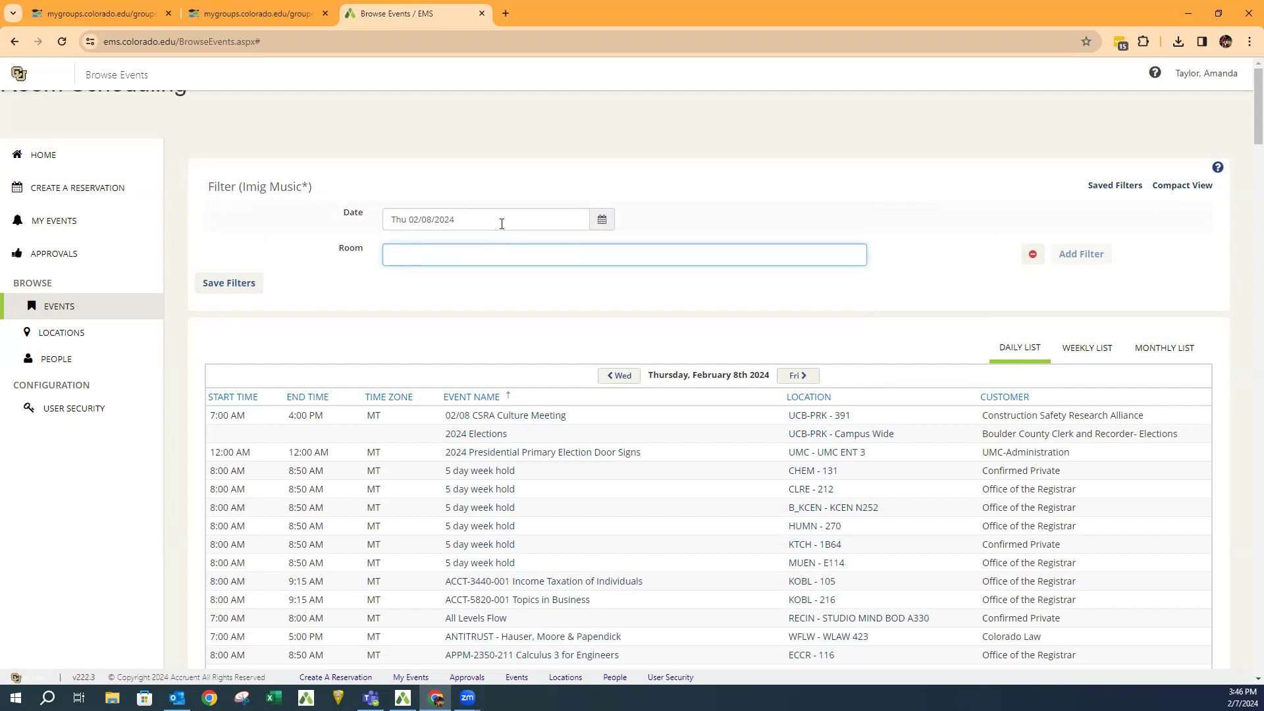
text(ll)
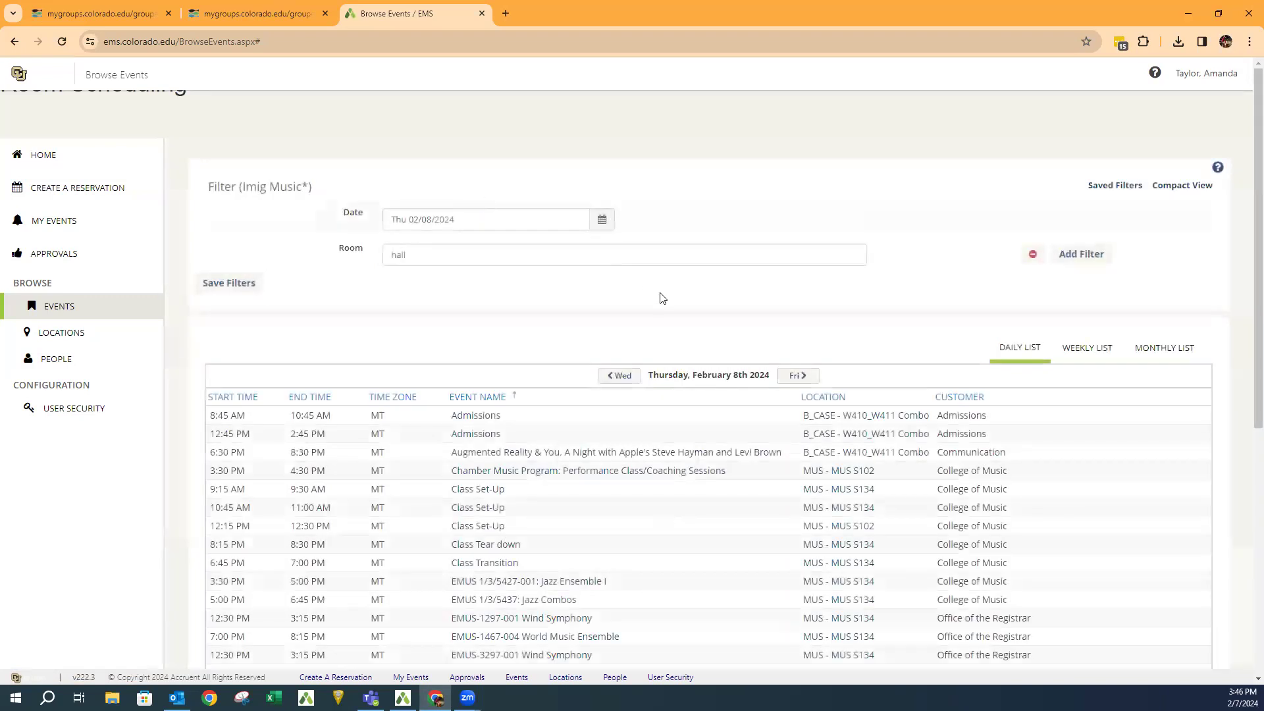
Examine the events matching the Room filter, comparing their locations and customers
scroll(868, 451, down, 1)
scroll(867, 454, down, 5)
scroll(867, 457, up, 2)
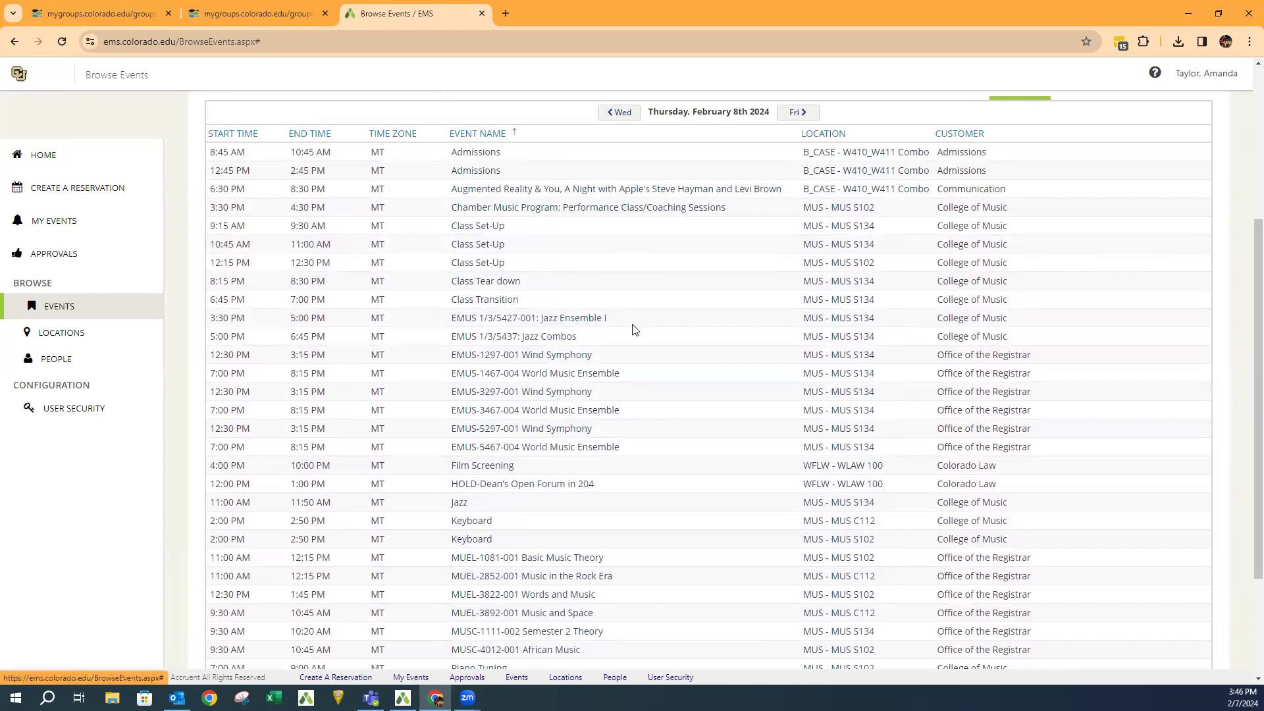
scroll(658, 395, down, 2)
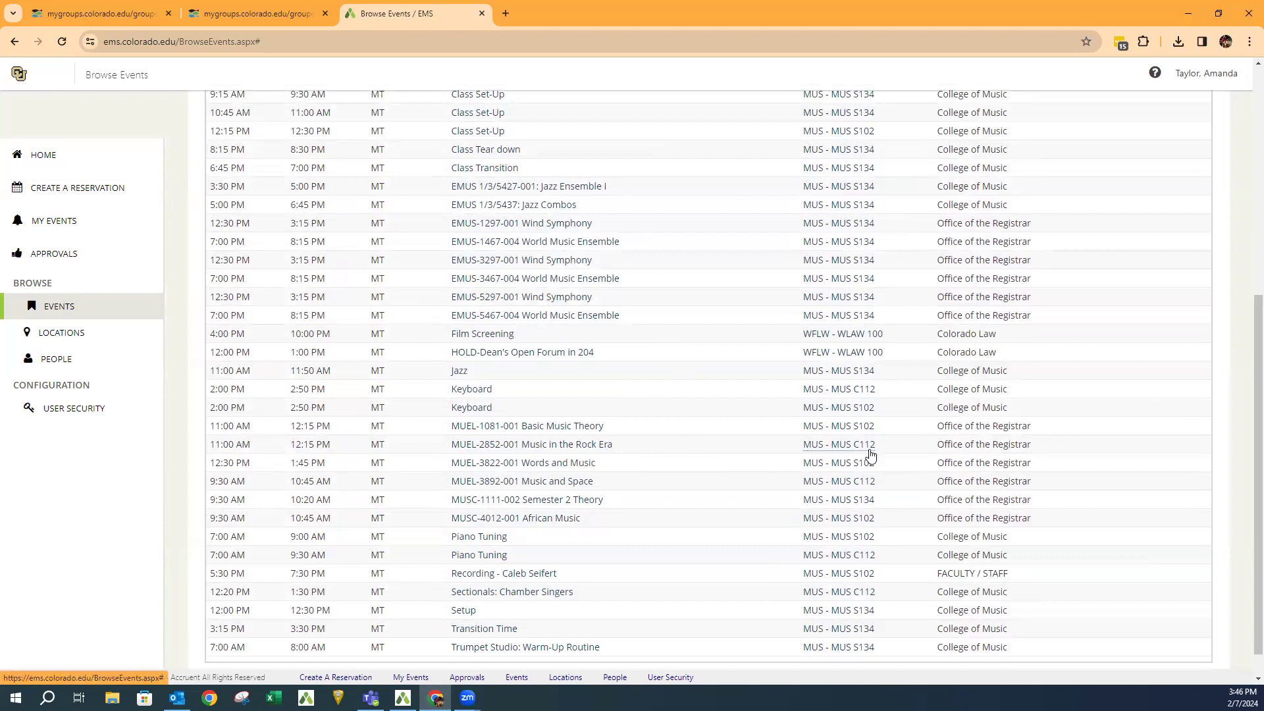
scroll(868, 432, up, 1)
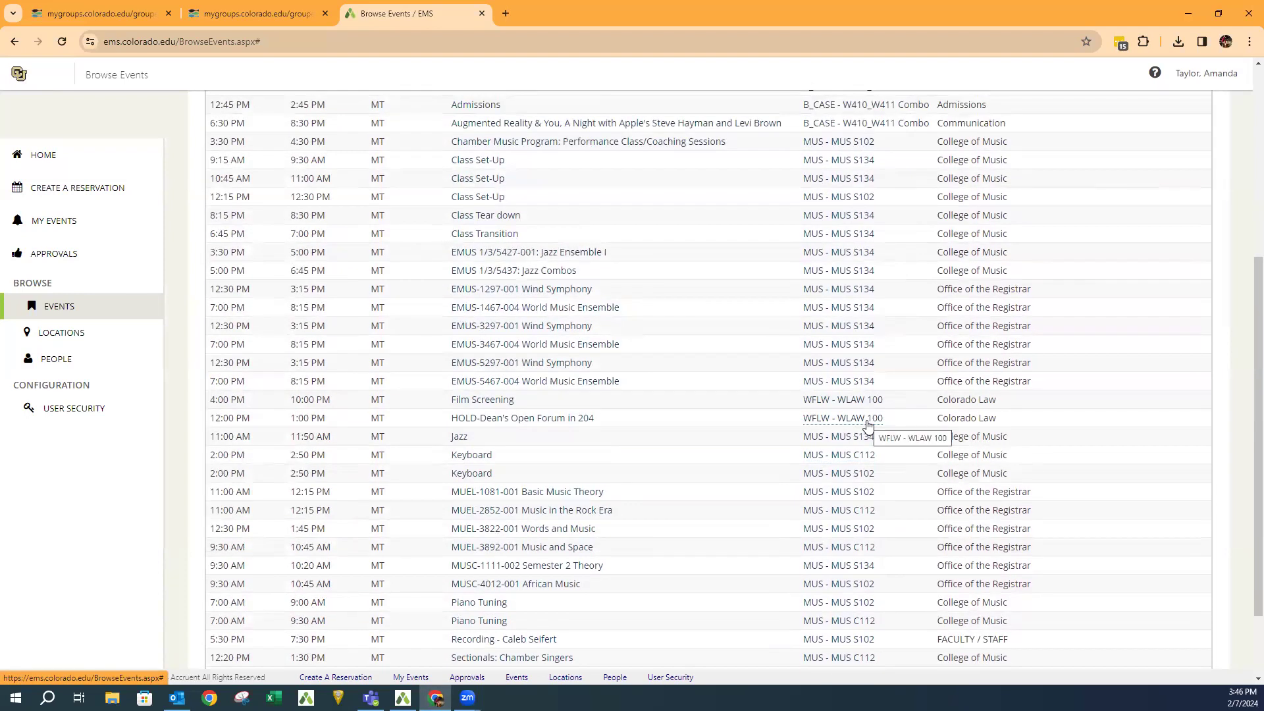
scroll(867, 426, up, 1)
scroll(867, 420, up, 2)
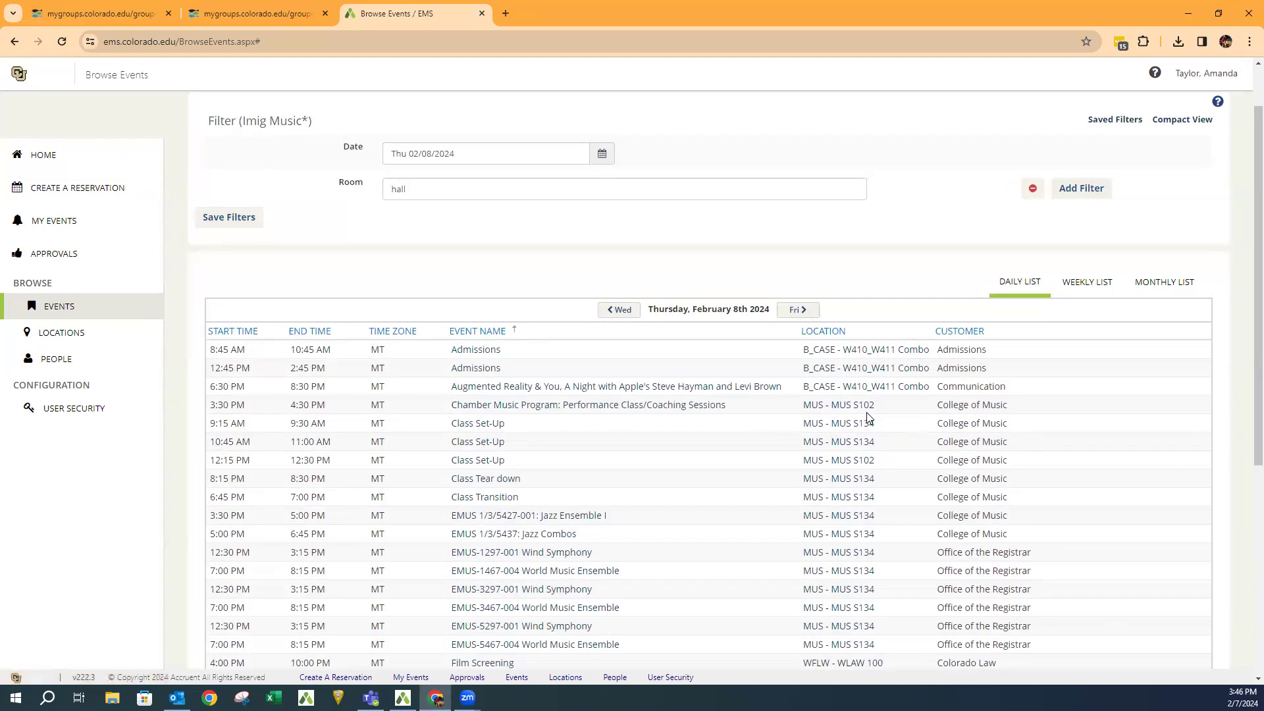
scroll(866, 418, down, 1)
scroll(866, 418, up, 1)
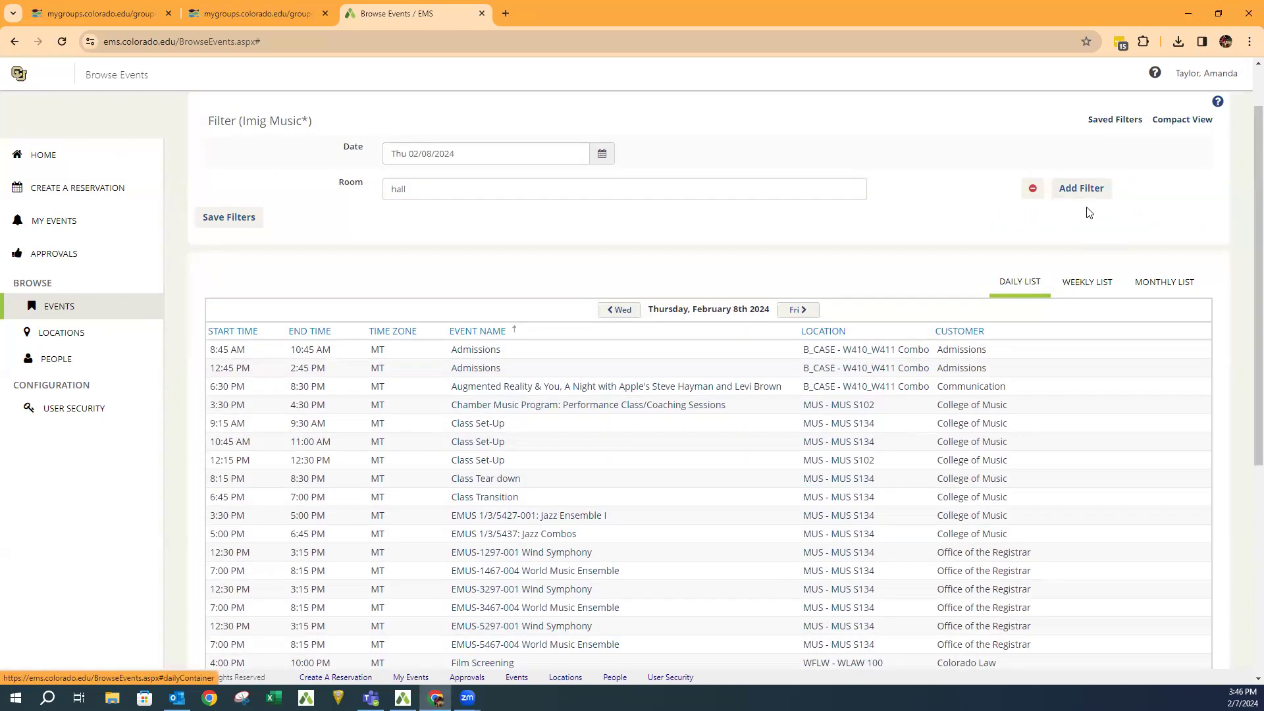
Remove the Room filter and add a Locations filter in its place
click(437, 191)
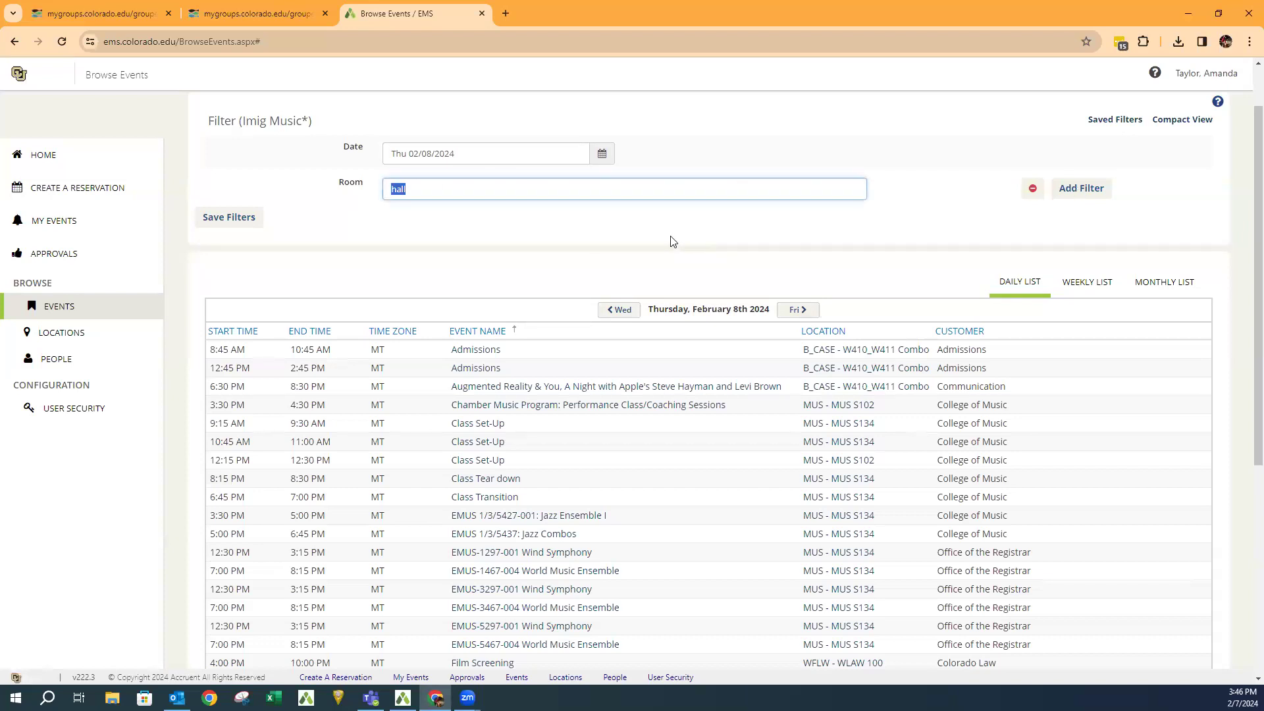
click(1032, 186)
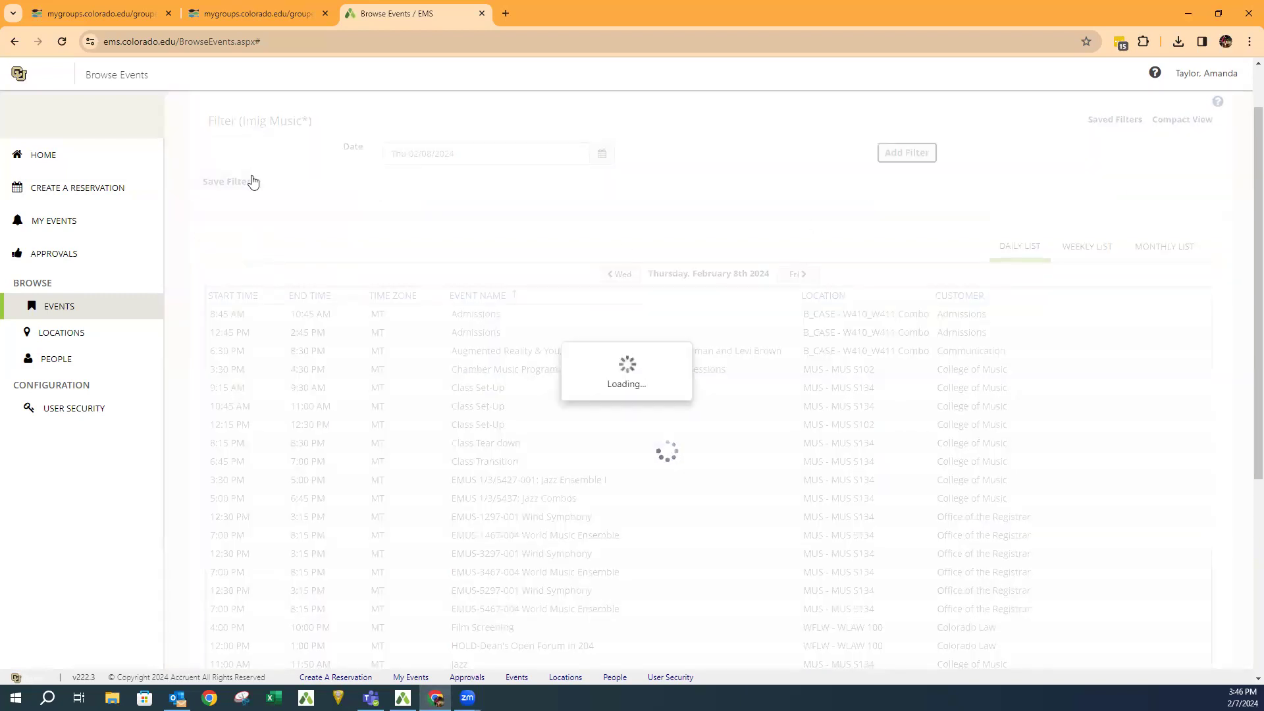
scroll(755, 220, up, 1)
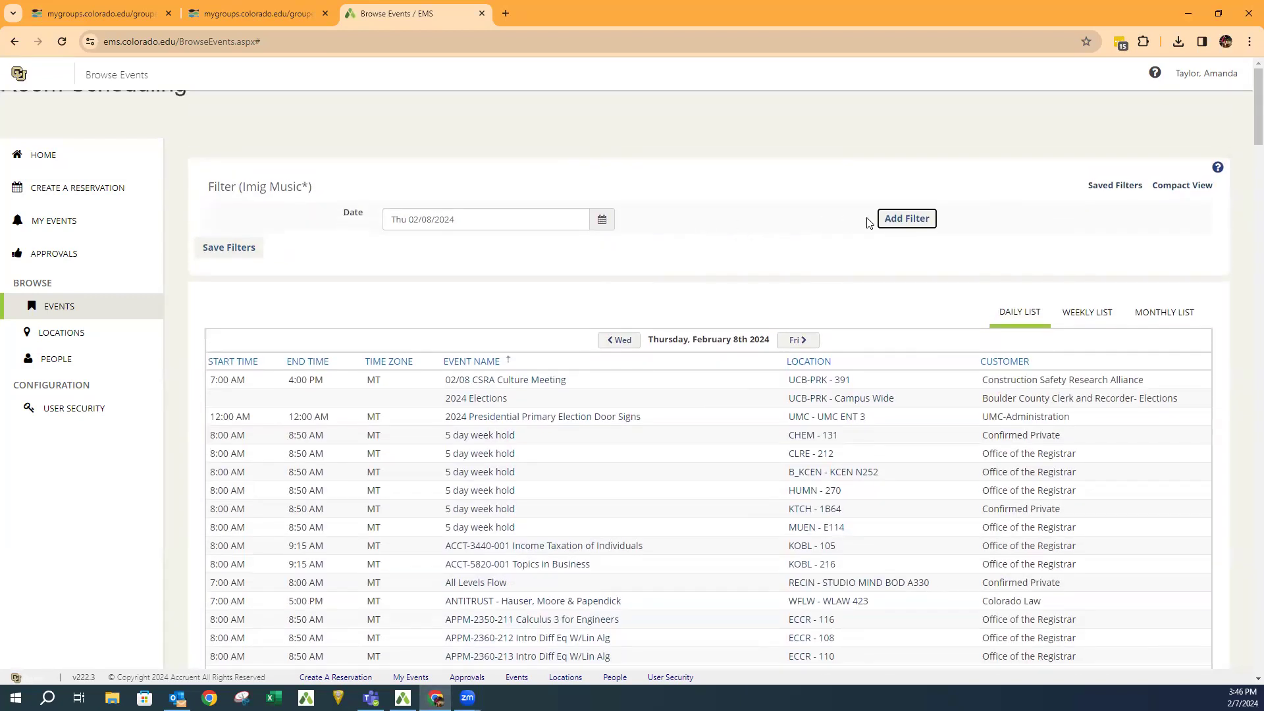
click(898, 220)
click(895, 244)
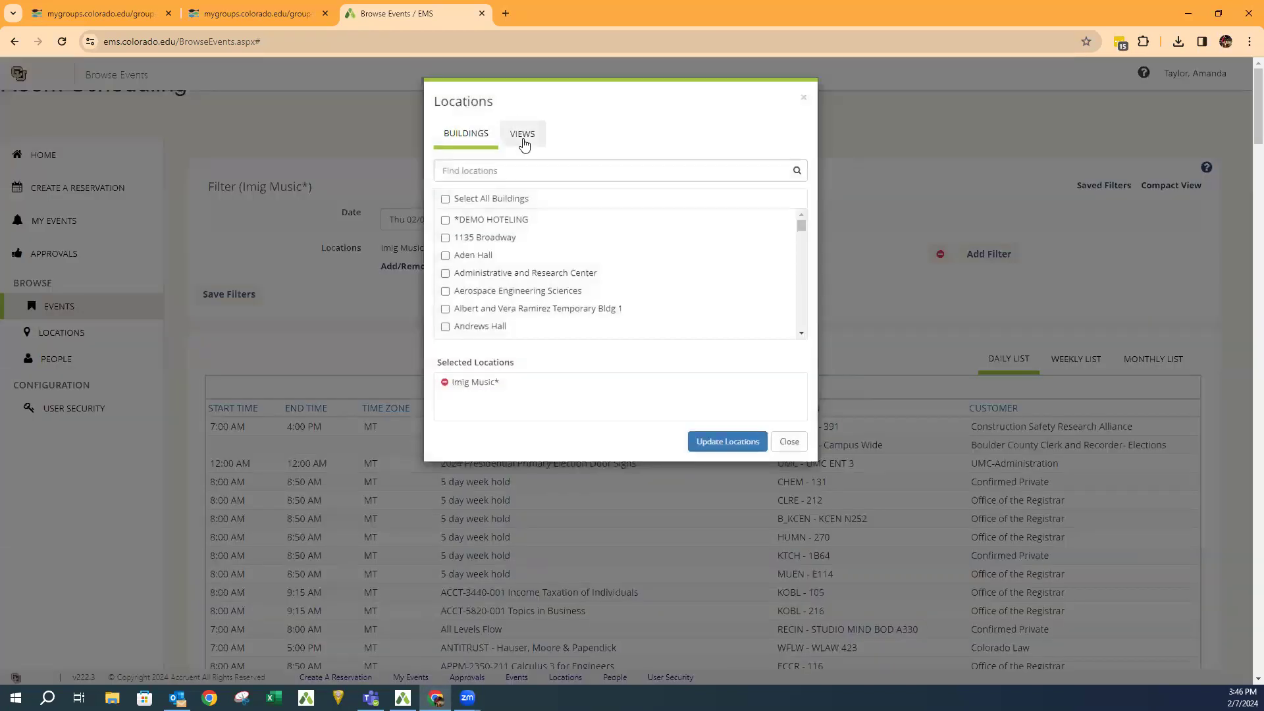
Add the MUS - Macky 102 Classroom and MUS - Macky 213 Classroom views to the selected locations
click(524, 133)
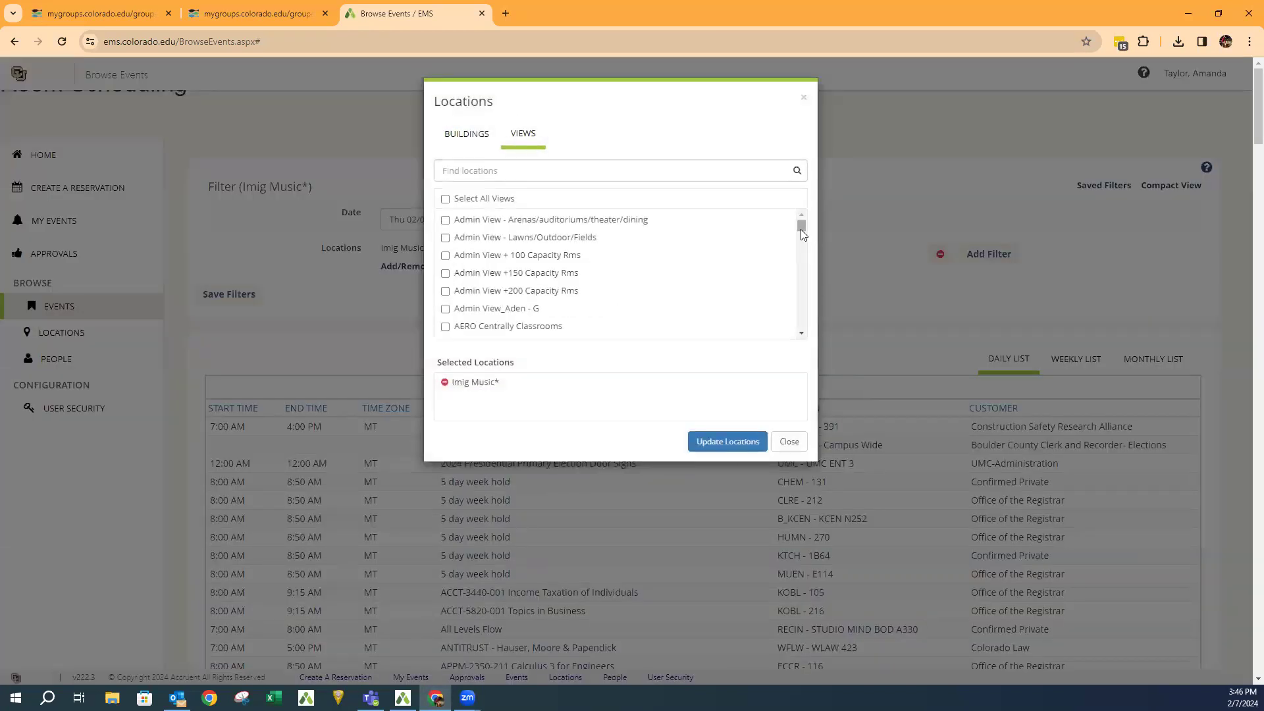
drag(801, 227, 799, 290)
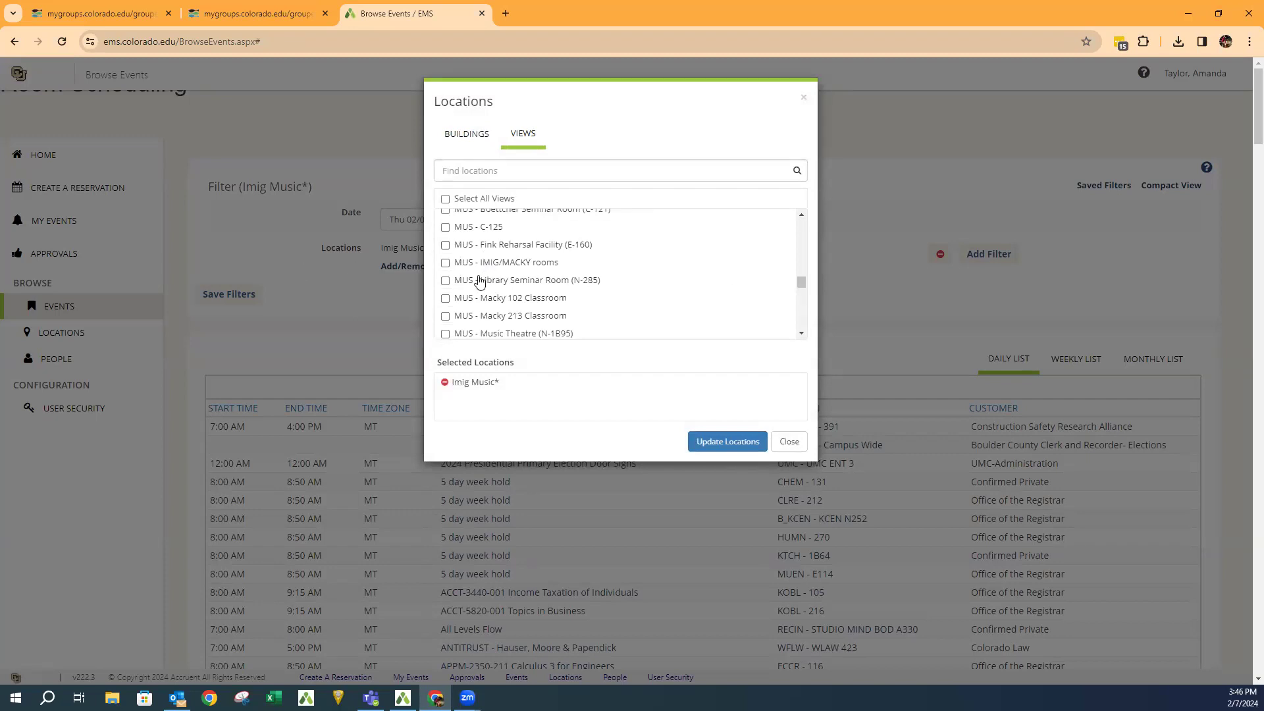
click(801, 333)
click(801, 333)
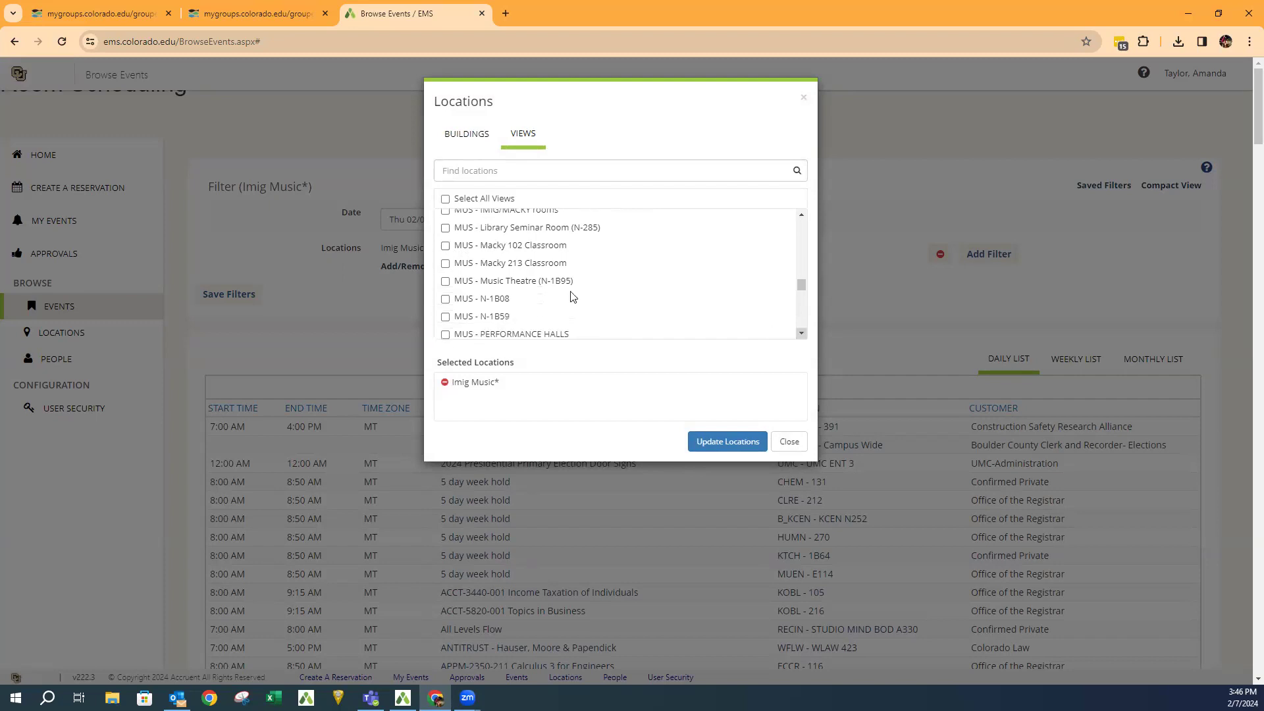
click(445, 246)
click(445, 265)
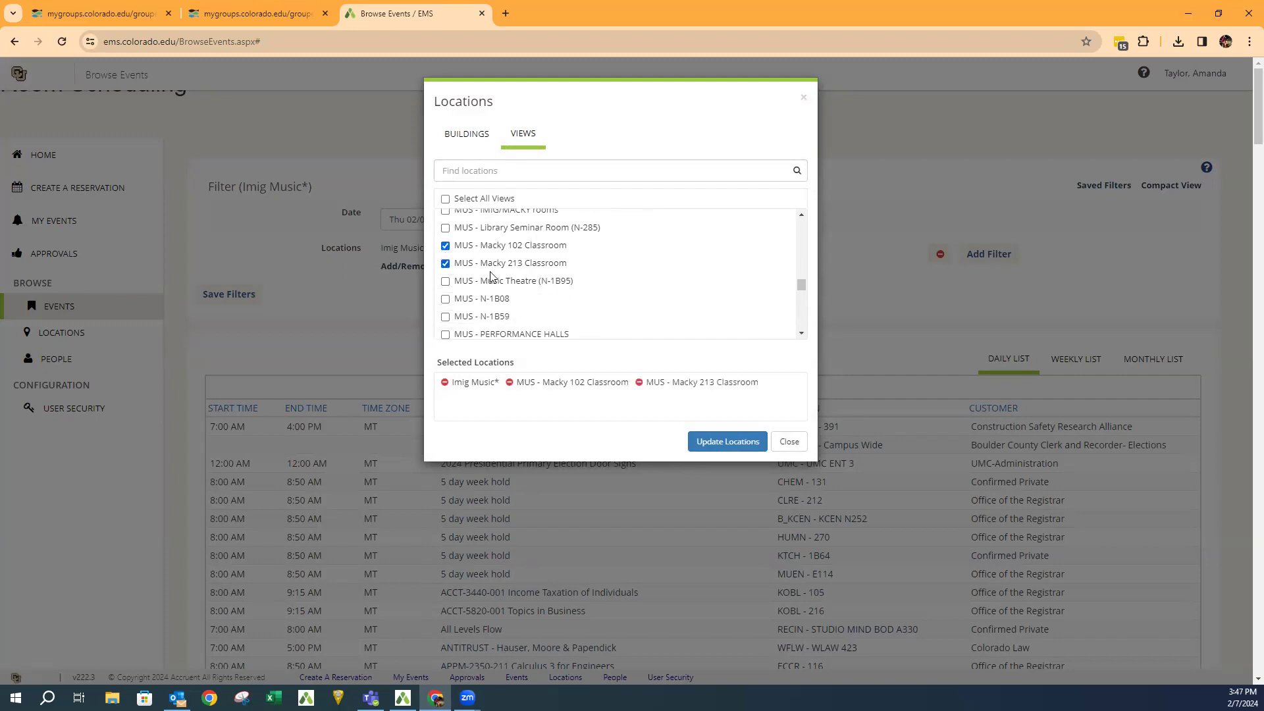
Replace all selected locations with the MUS - PERFORMANCE HALLS view and update the Locations filter
click(444, 382)
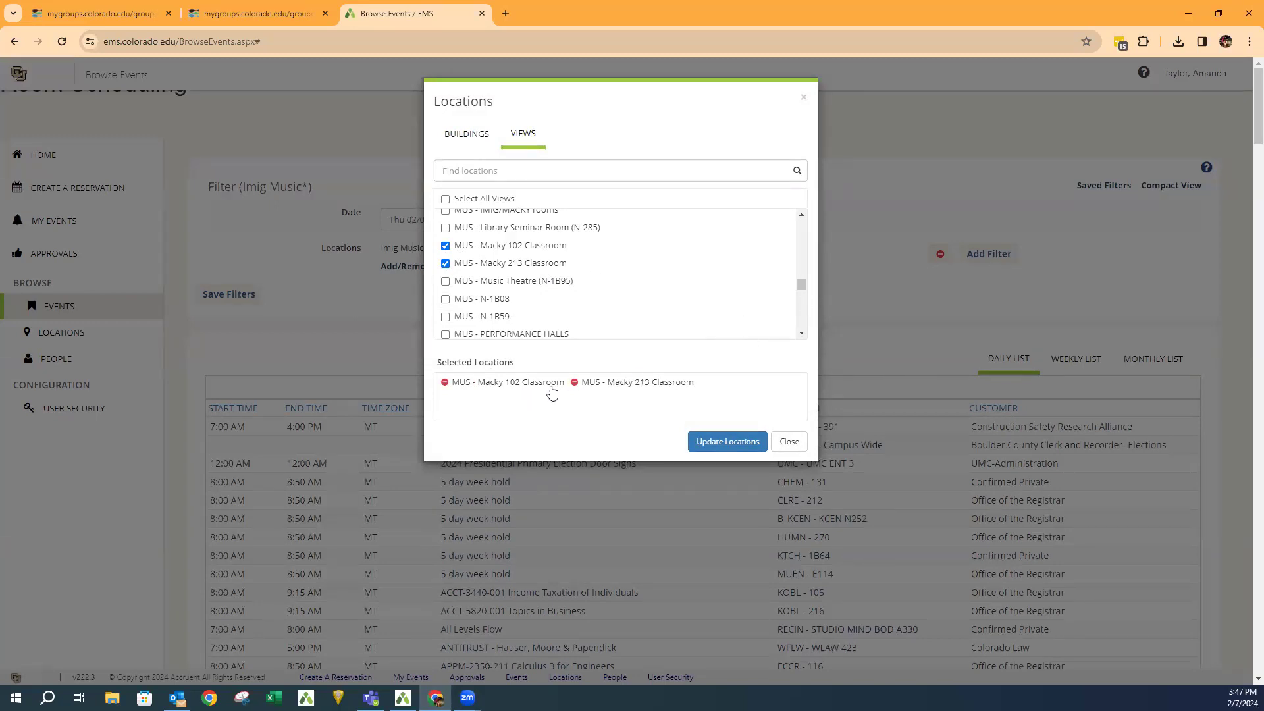
click(574, 382)
click(445, 319)
click(447, 319)
click(446, 247)
click(445, 335)
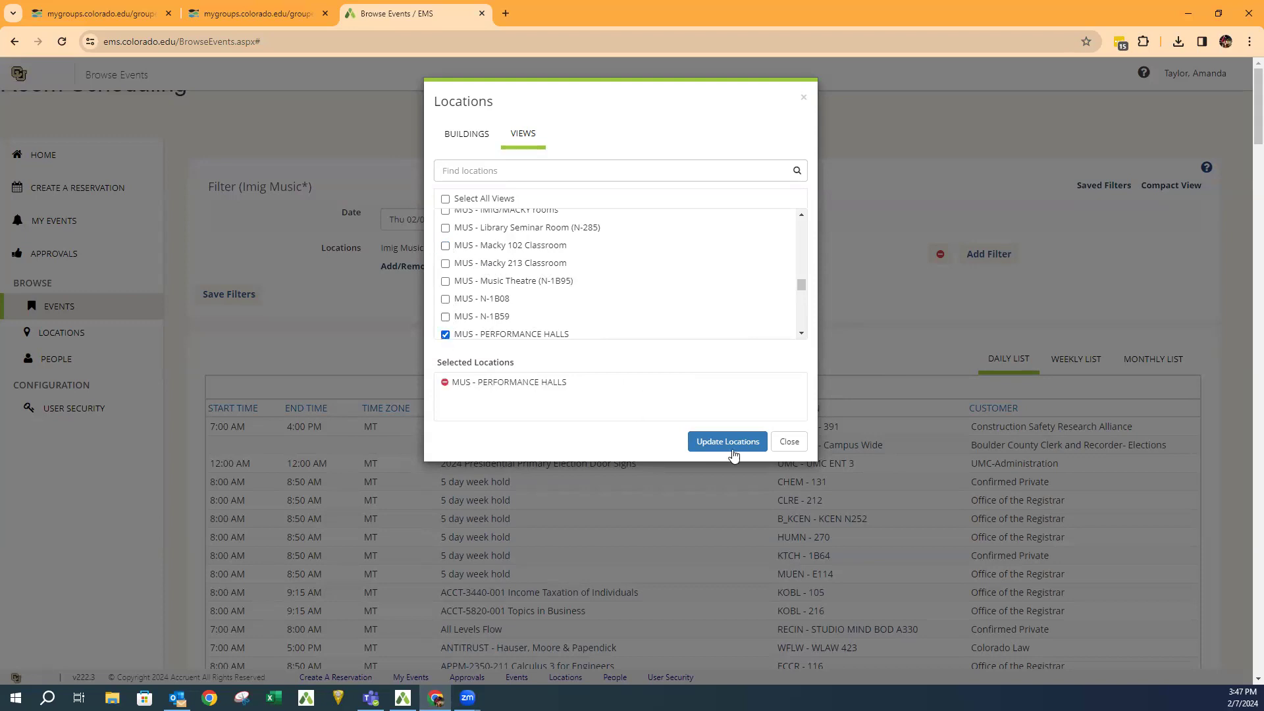
click(727, 441)
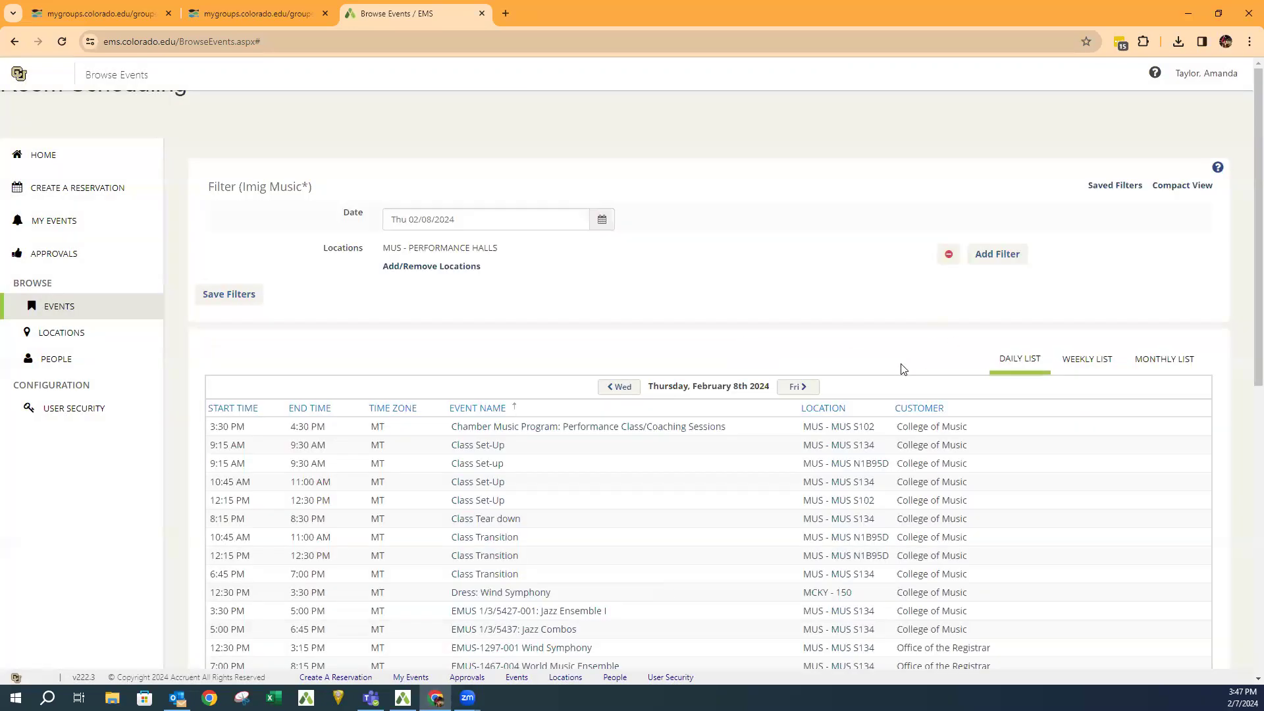
Save the current filter set under the name MUS - PERFORMANCE HALLS and check the list of saved filters
scroll(861, 381, down, 1)
scroll(851, 449, down, 1)
scroll(851, 449, down, 6)
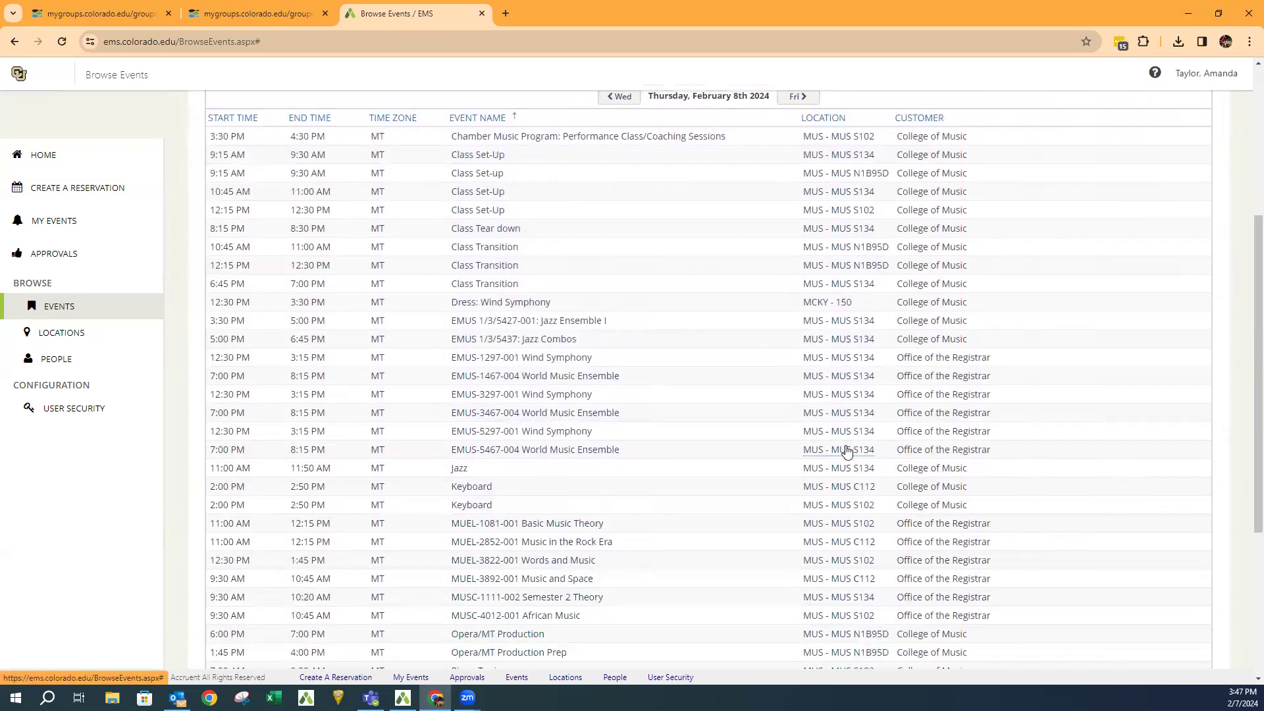
scroll(832, 408, up, 6)
scroll(833, 405, up, 2)
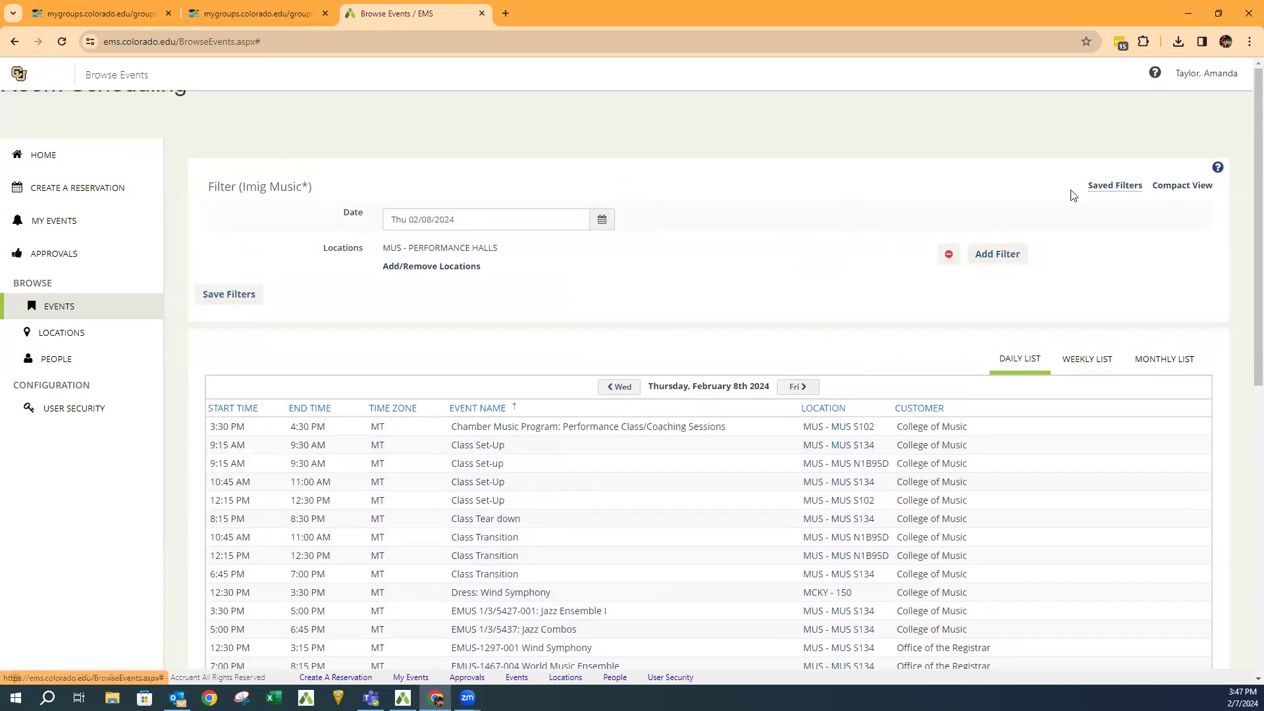
click(1092, 189)
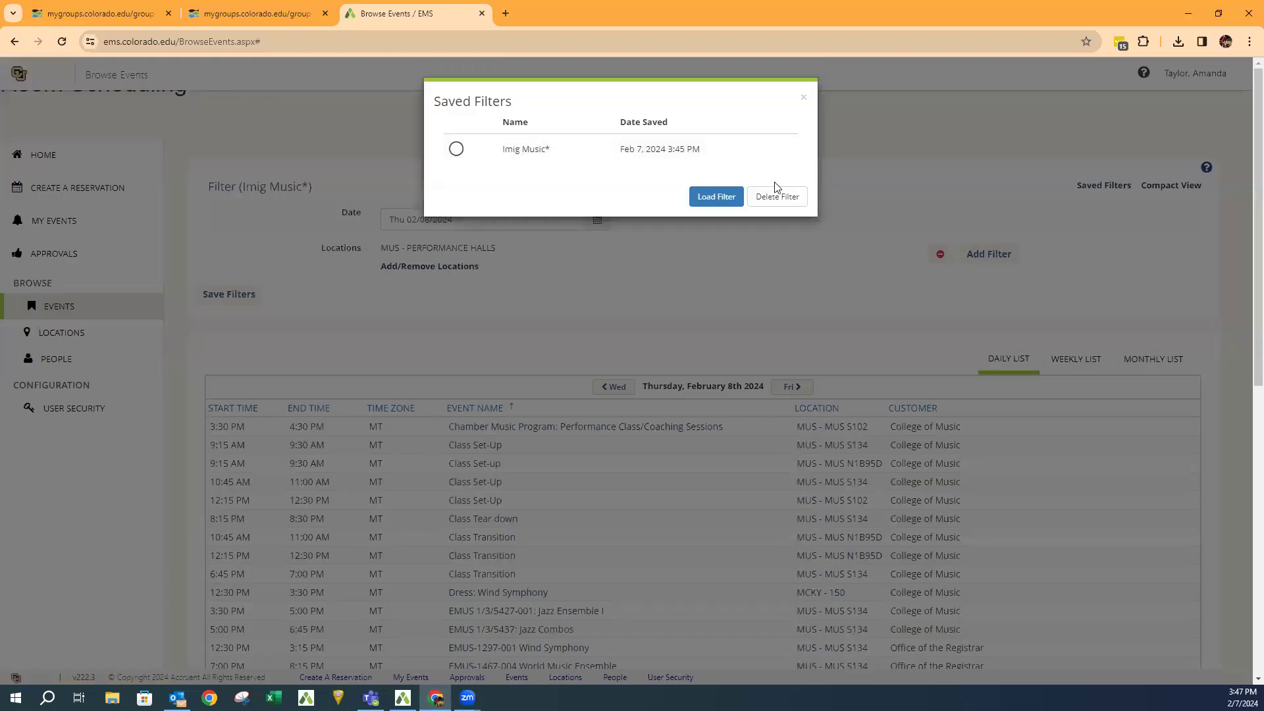
click(803, 97)
click(231, 296)
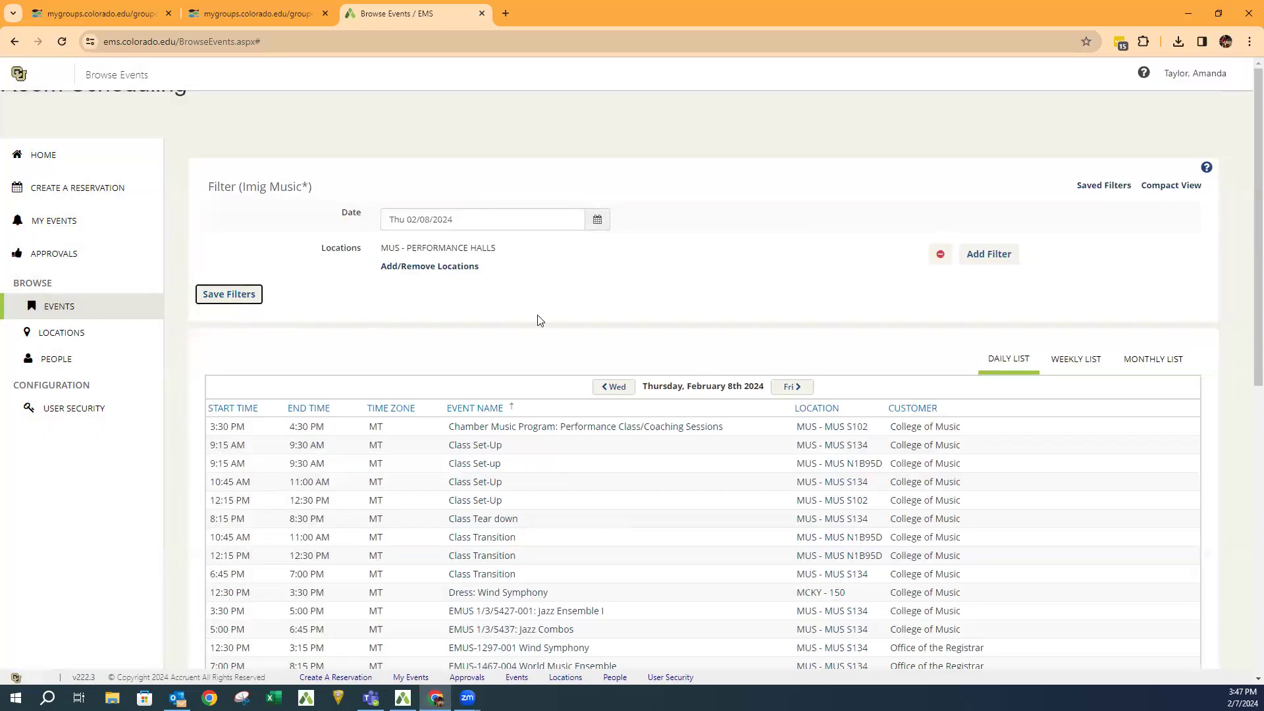
click(719, 179)
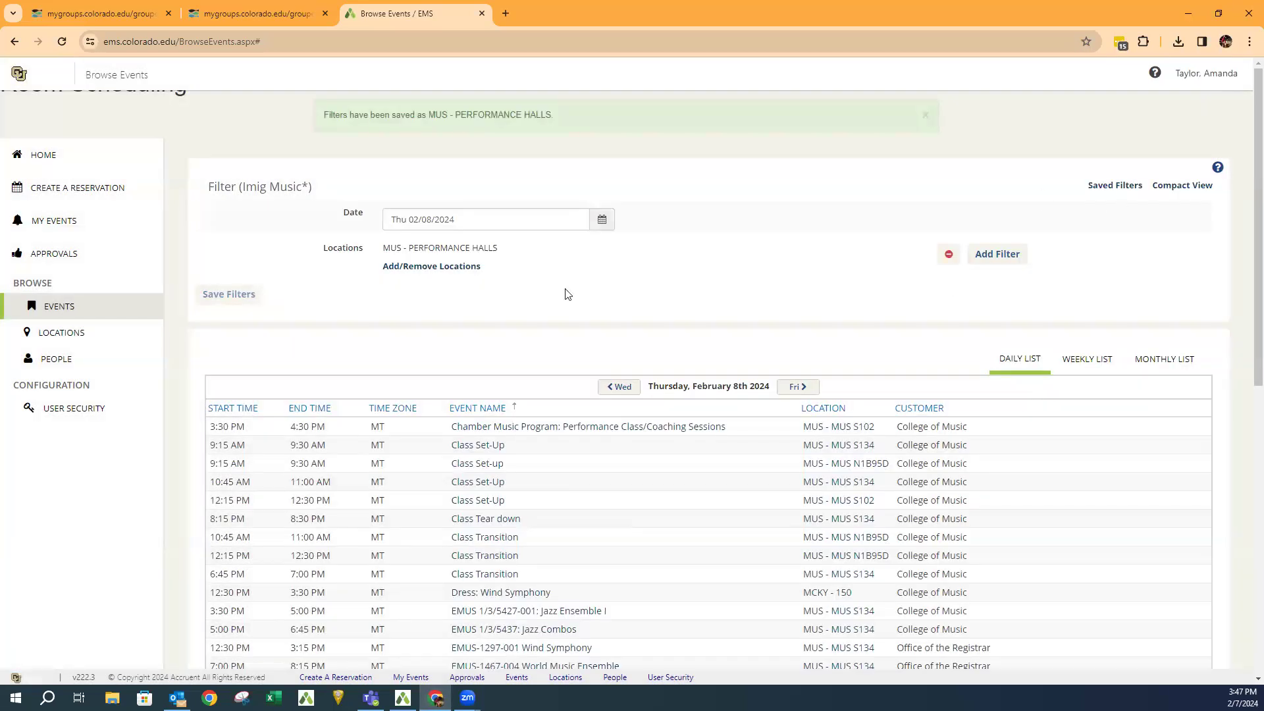
click(1113, 186)
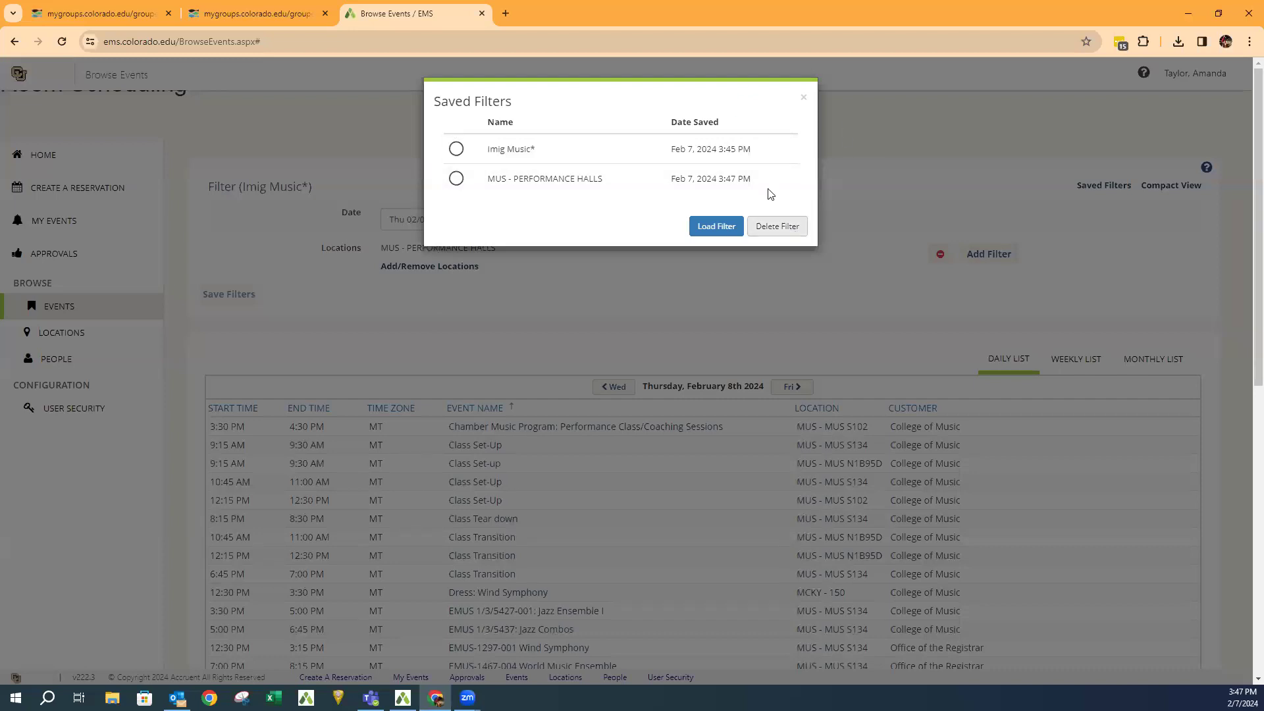
click(804, 100)
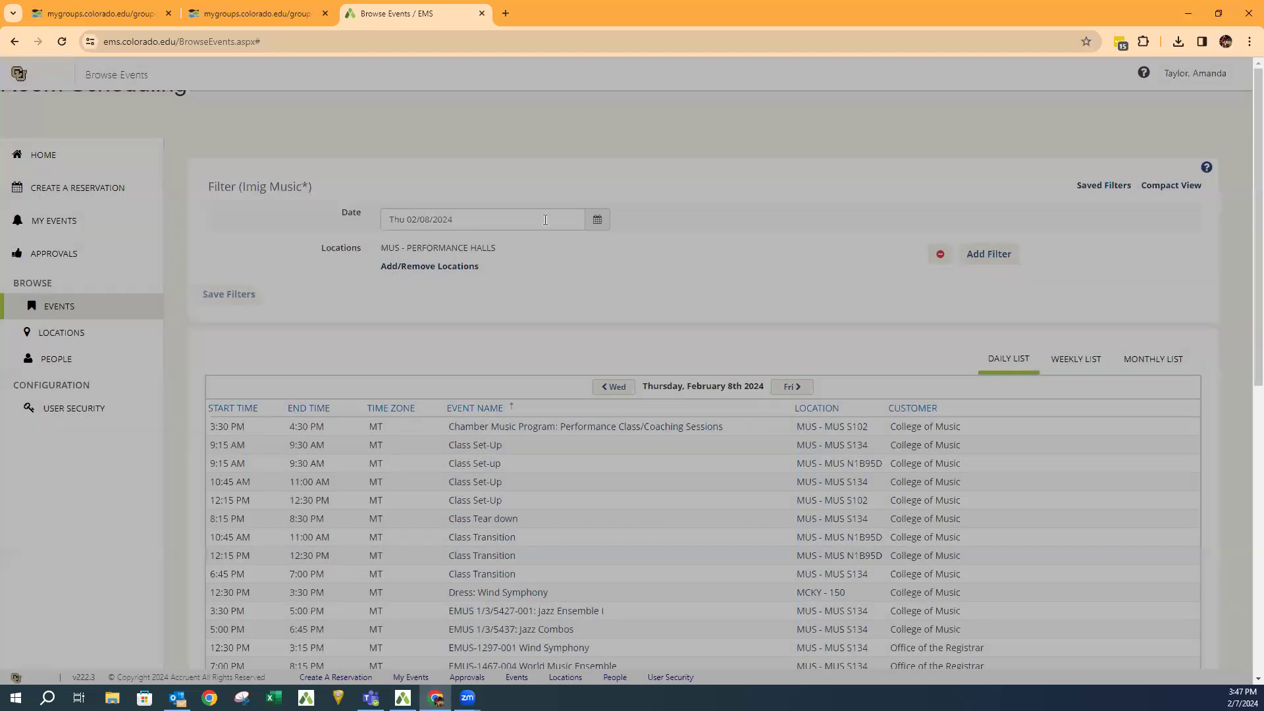
Set the date filter to Fri 02/09/2024 and sort that day's events by location
click(601, 221)
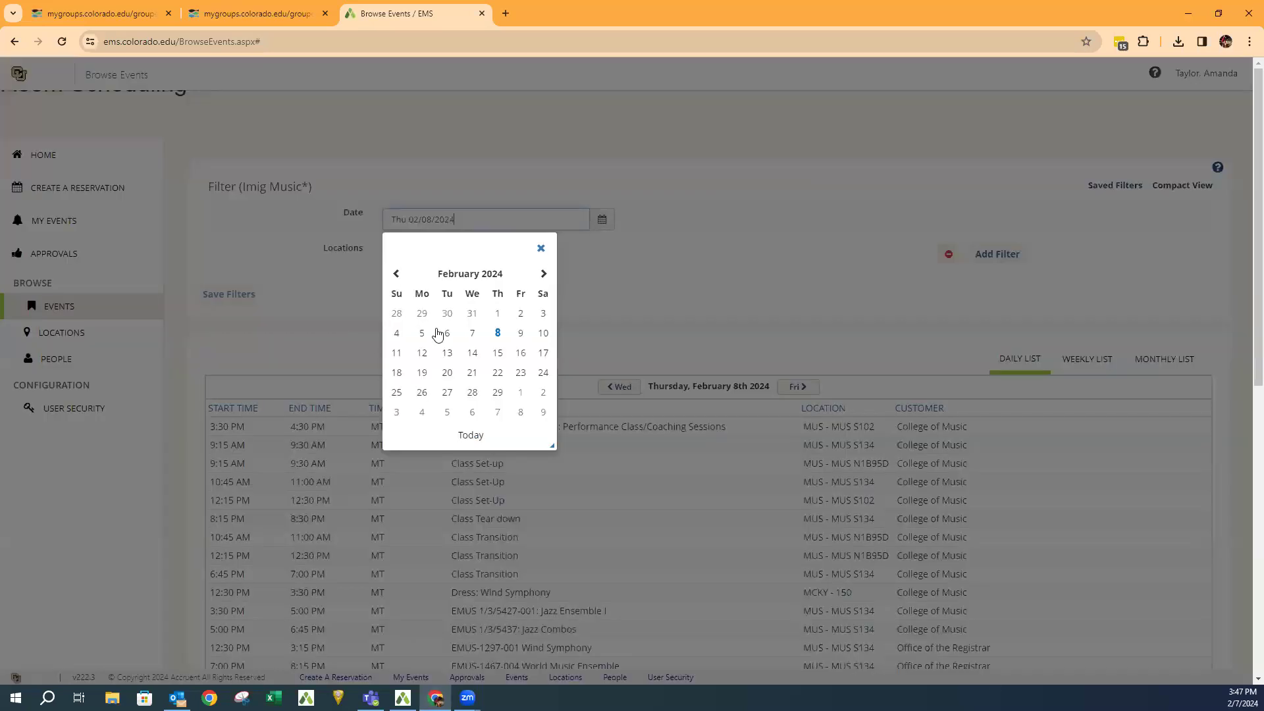
click(519, 337)
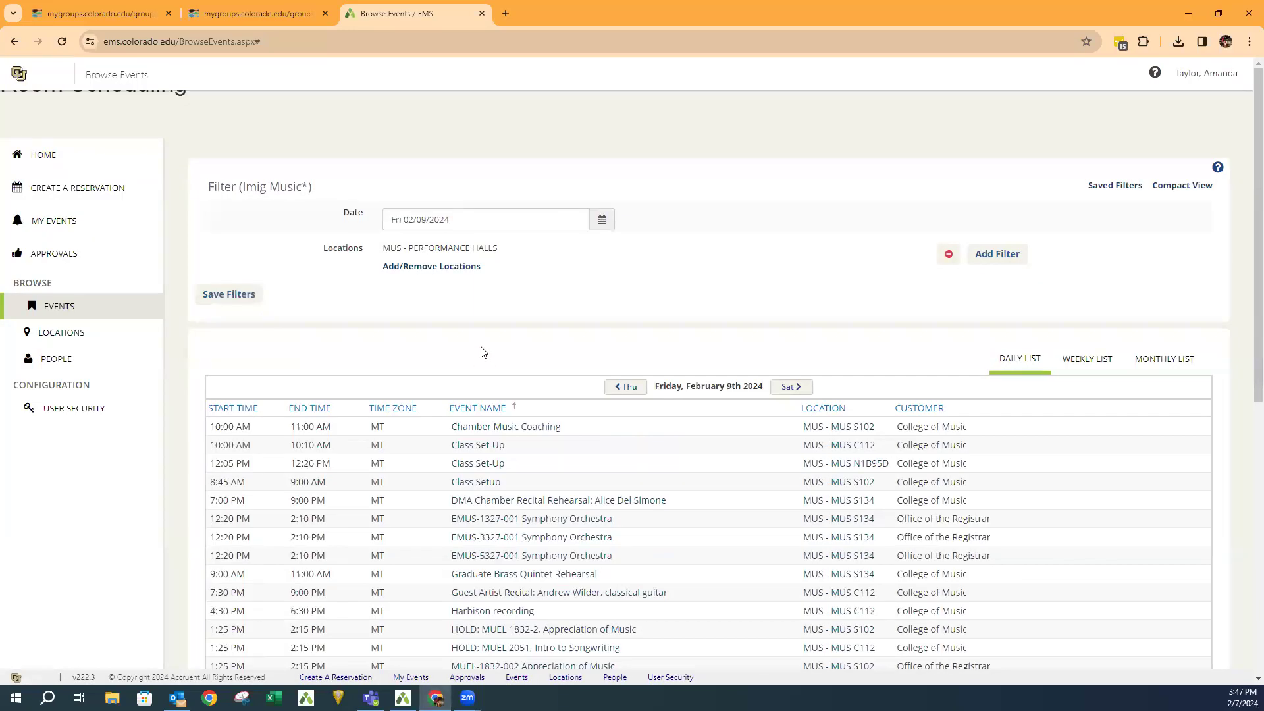
click(828, 408)
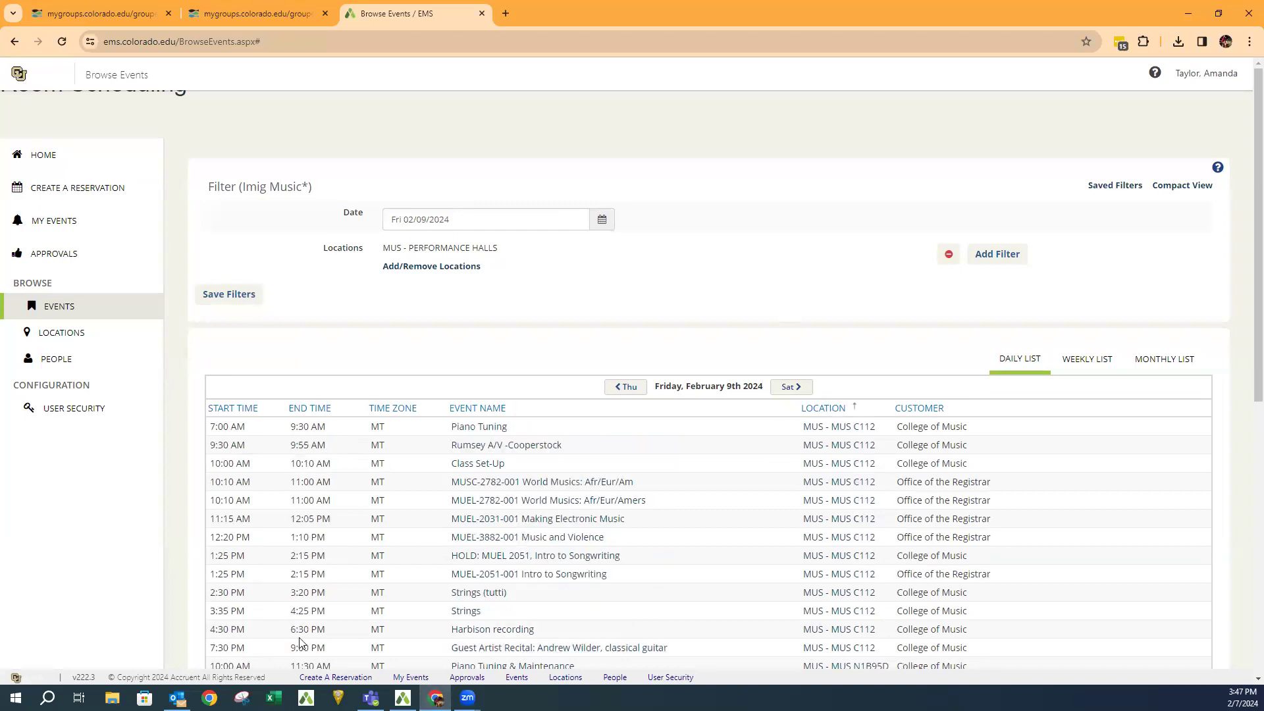
scroll(332, 616, down, 5)
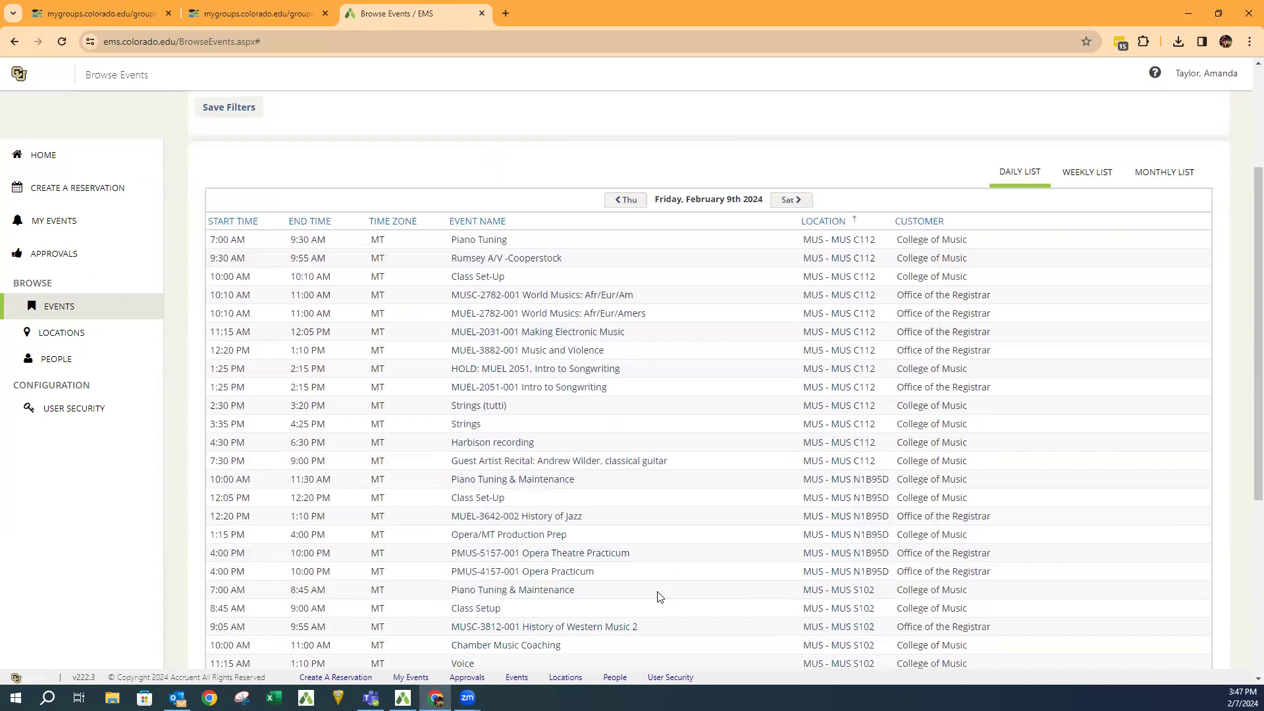
scroll(624, 524, down, 3)
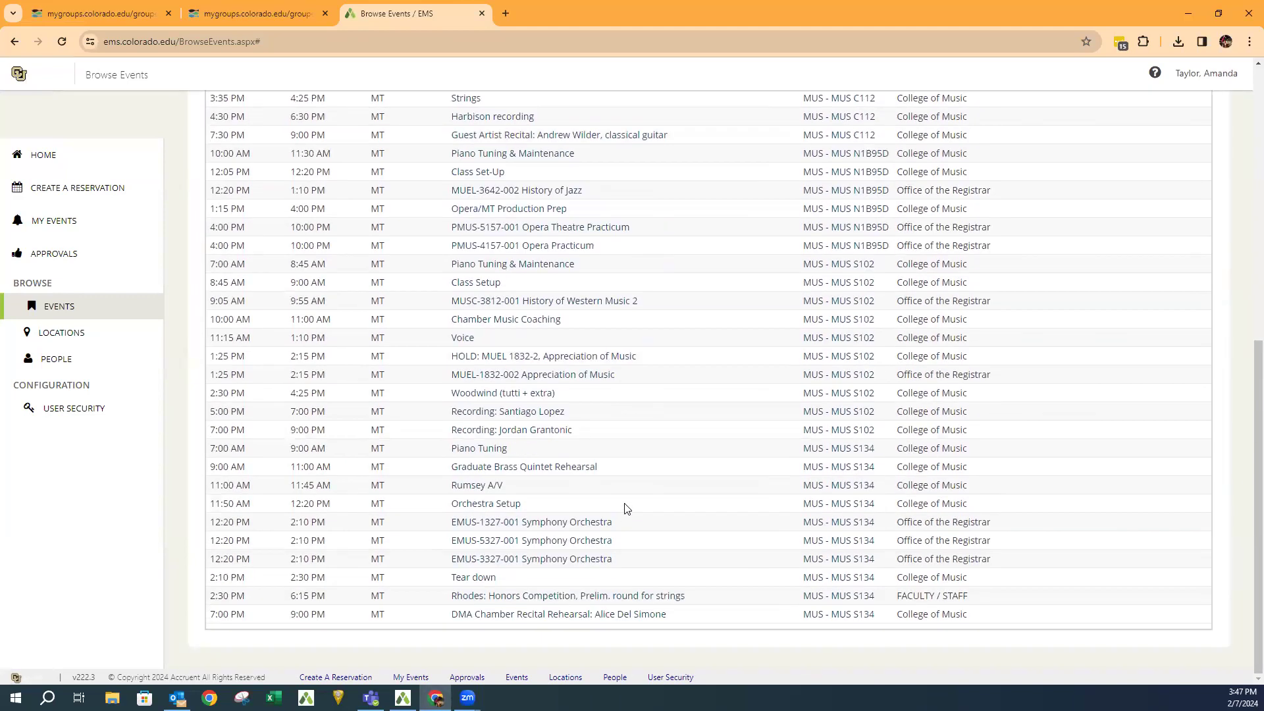
scroll(610, 441, up, 8)
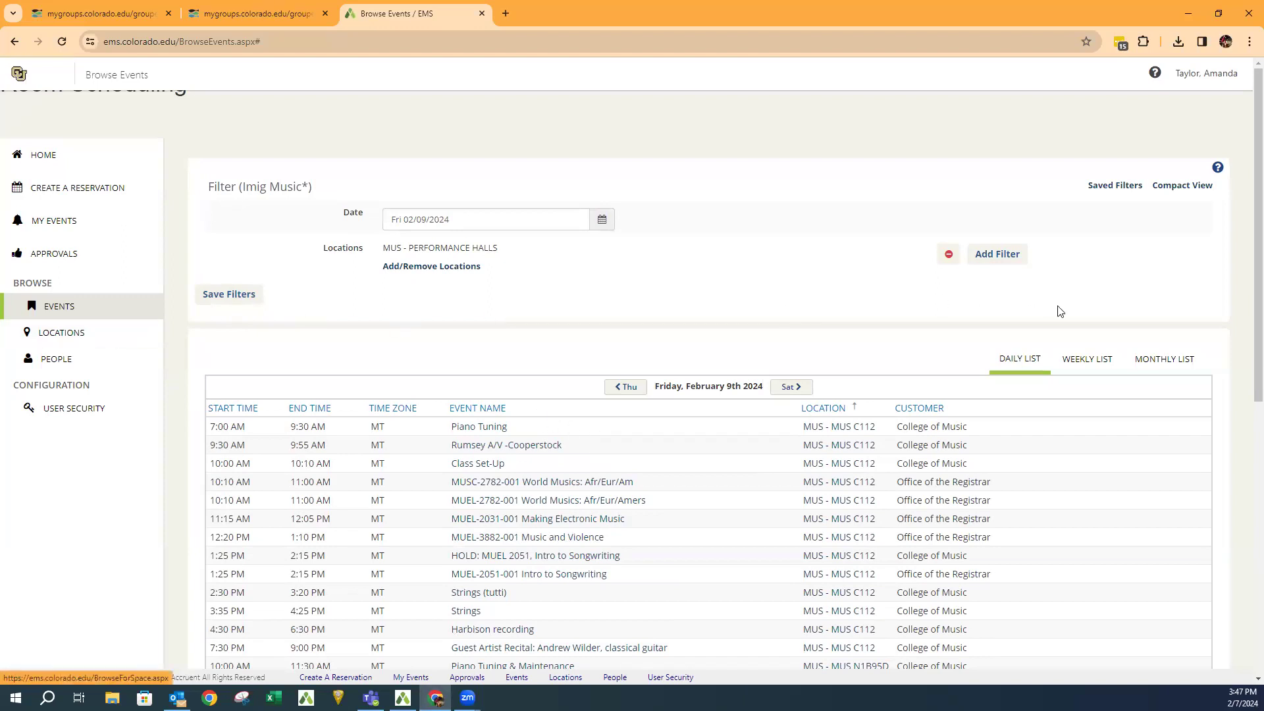
Show the whole campus's events for the week by switching to the weekly list and removing the Locations filter
click(1077, 360)
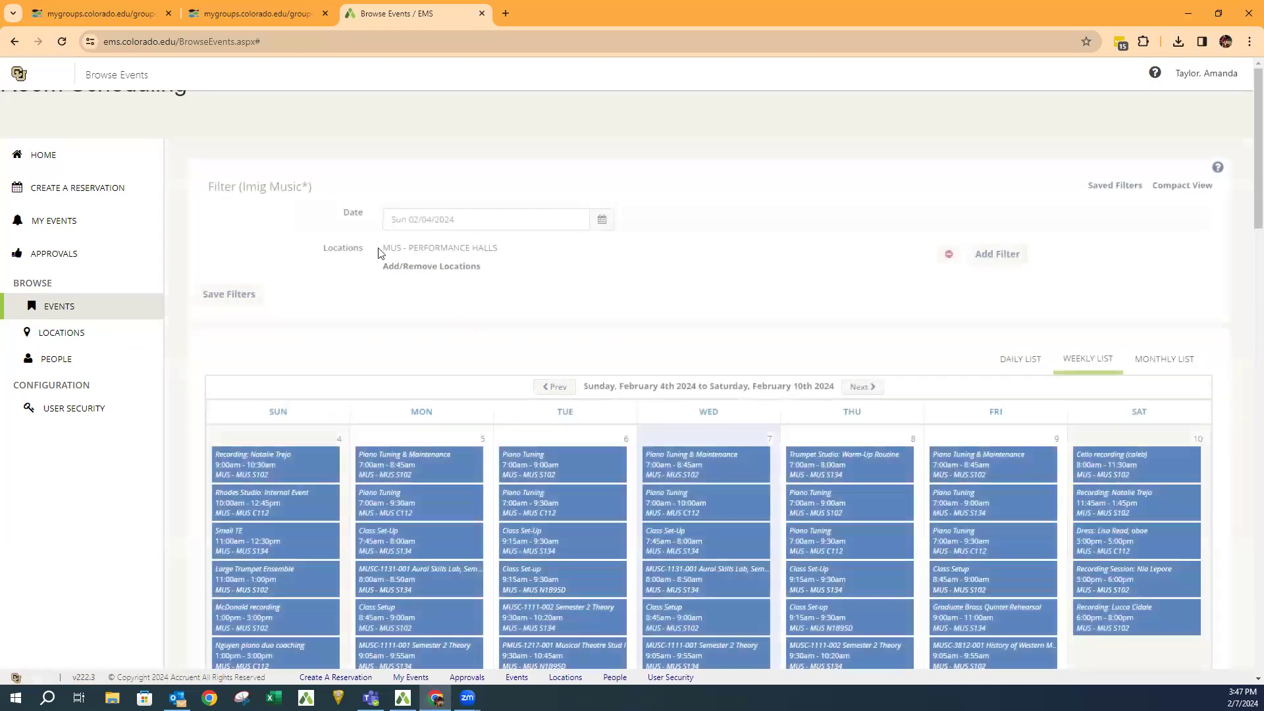
click(949, 255)
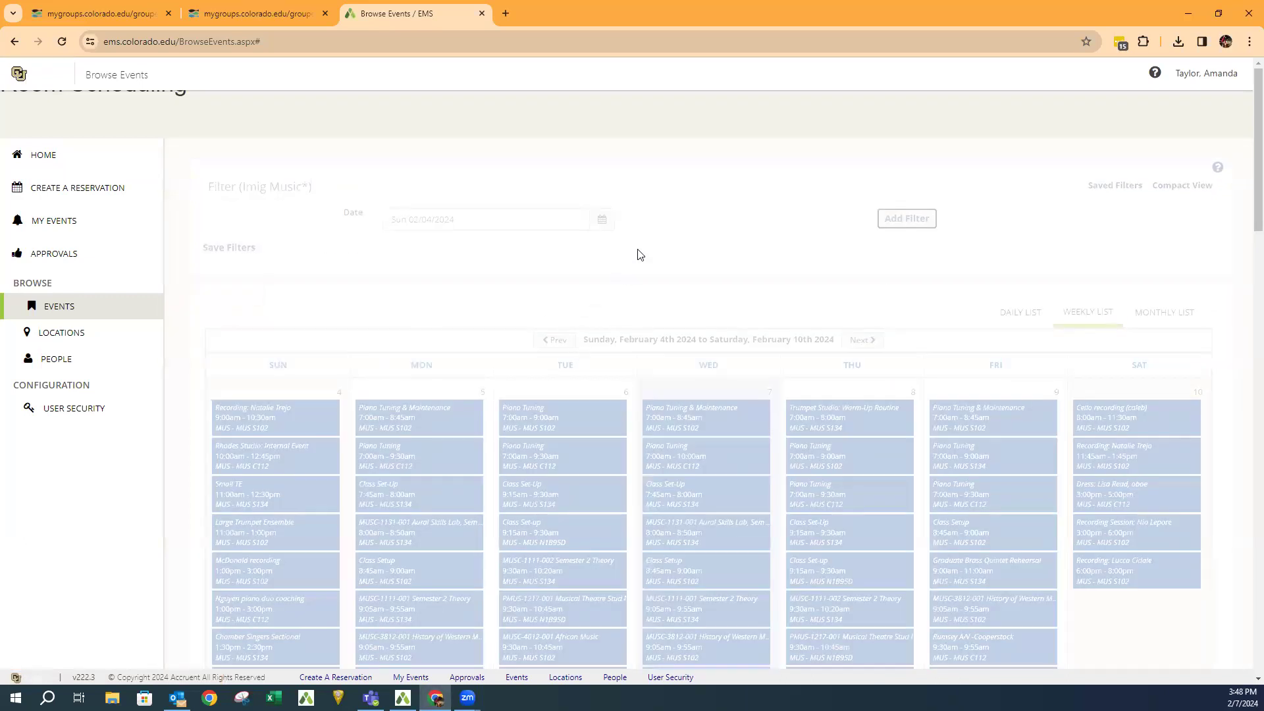
scroll(748, 273, down, 10)
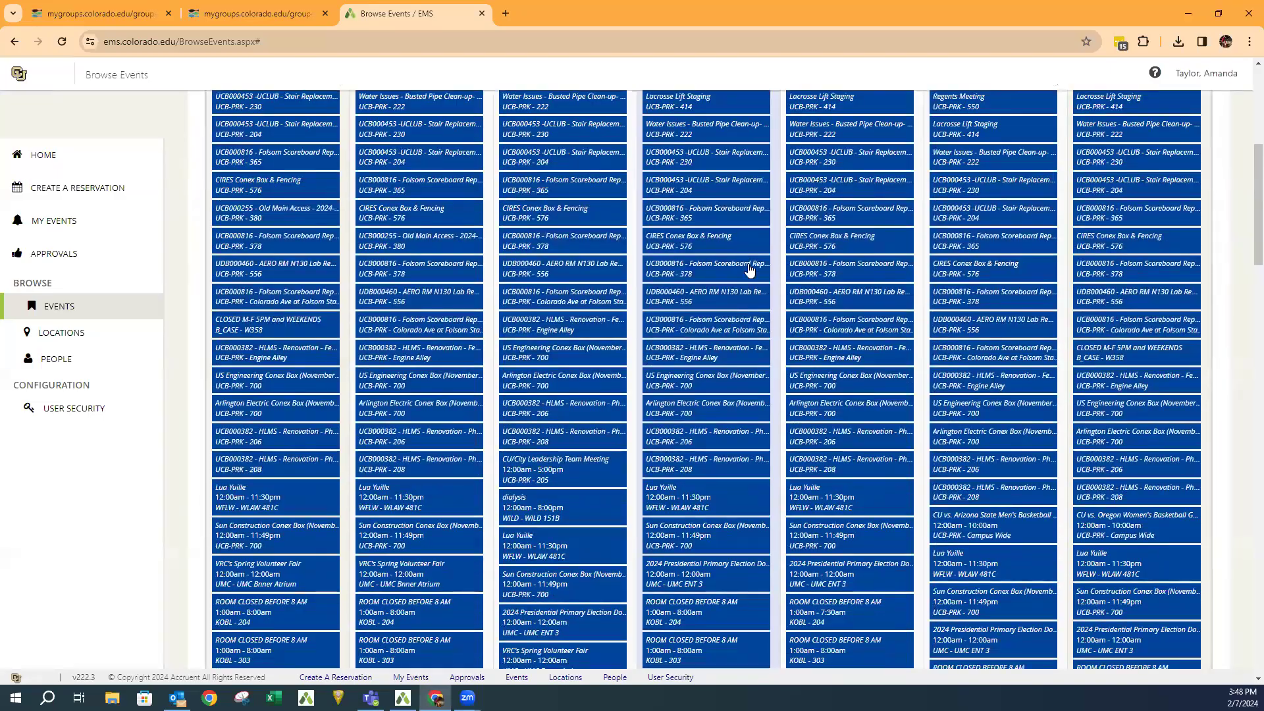
scroll(749, 269, down, 15)
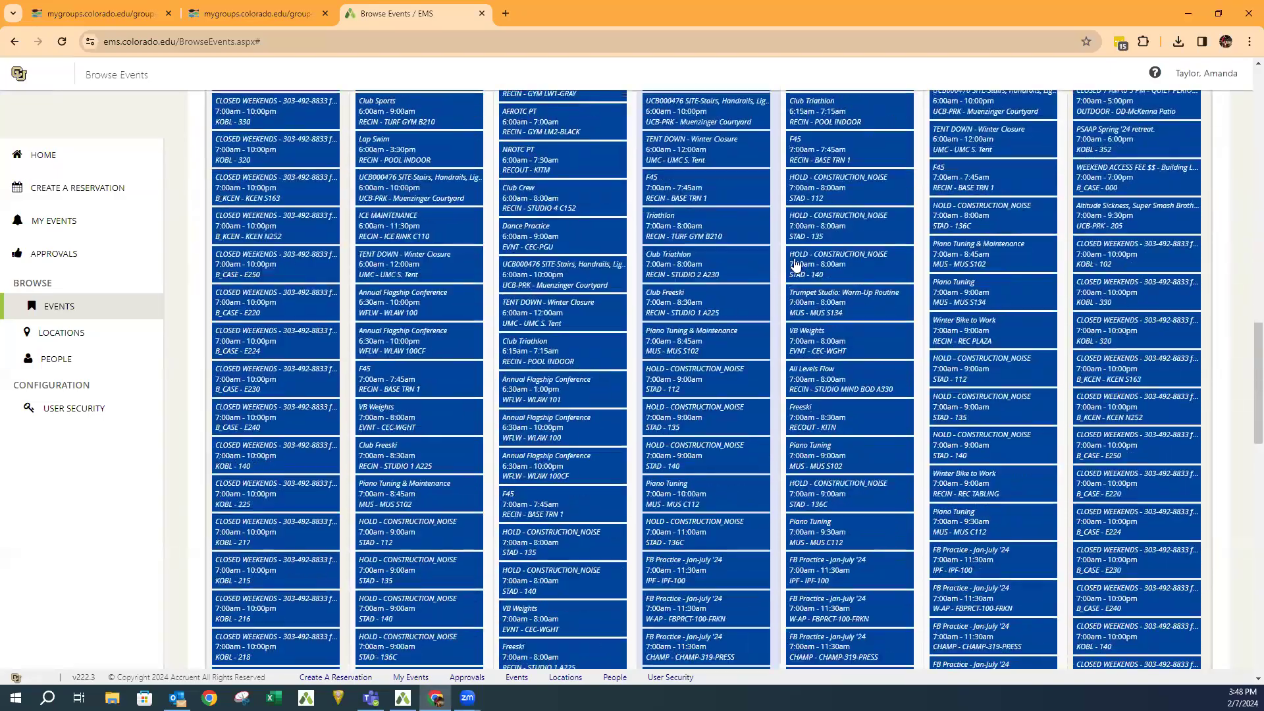
scroll(796, 270, down, 15)
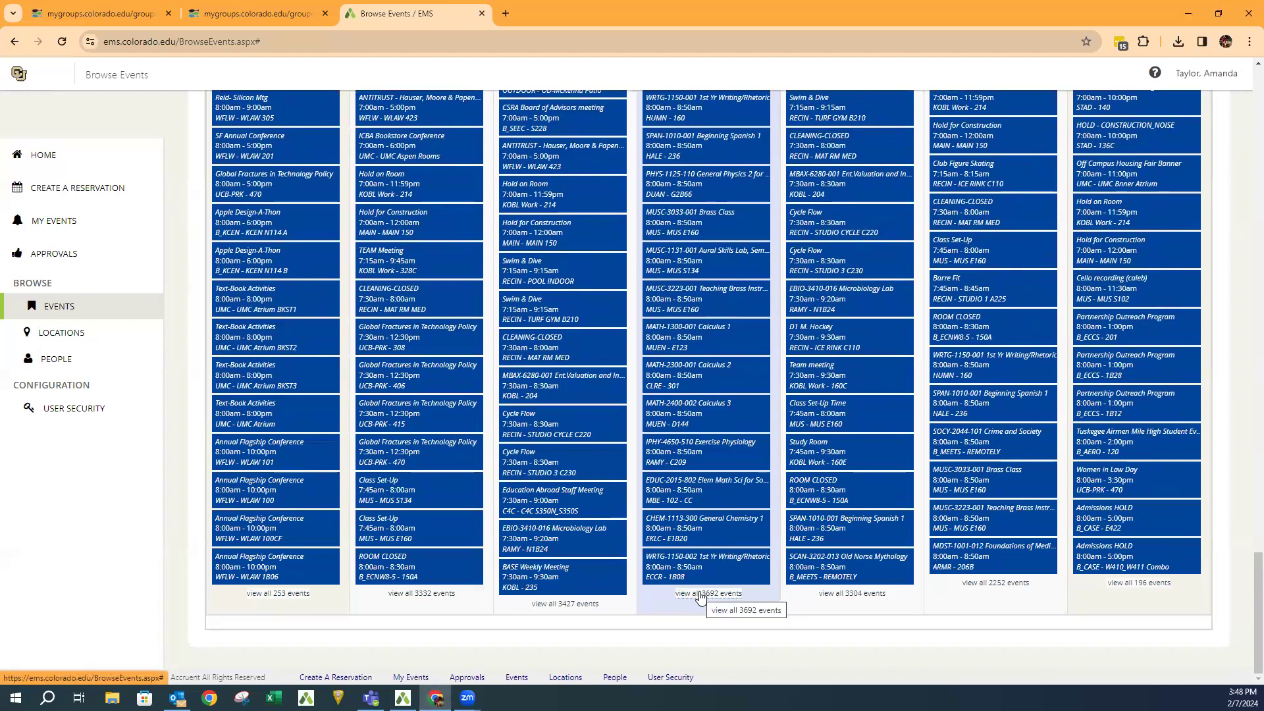
scroll(691, 587, up, 3)
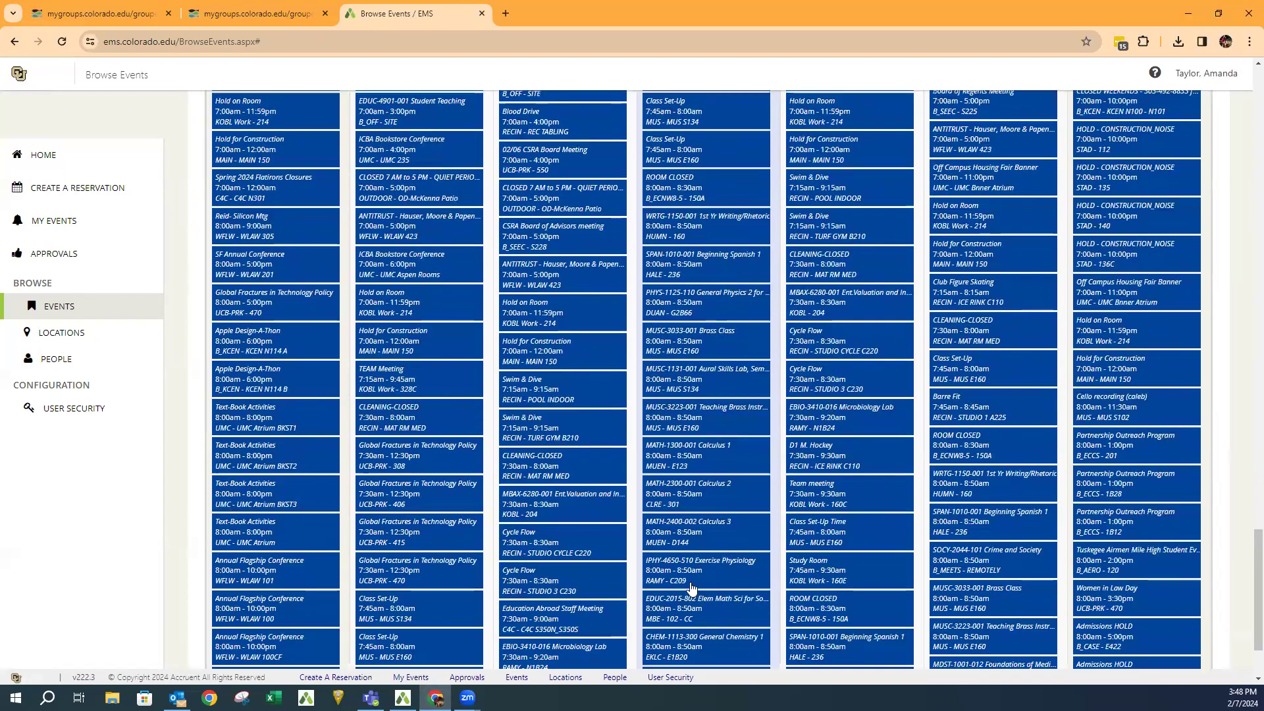
scroll(691, 588, up, 15)
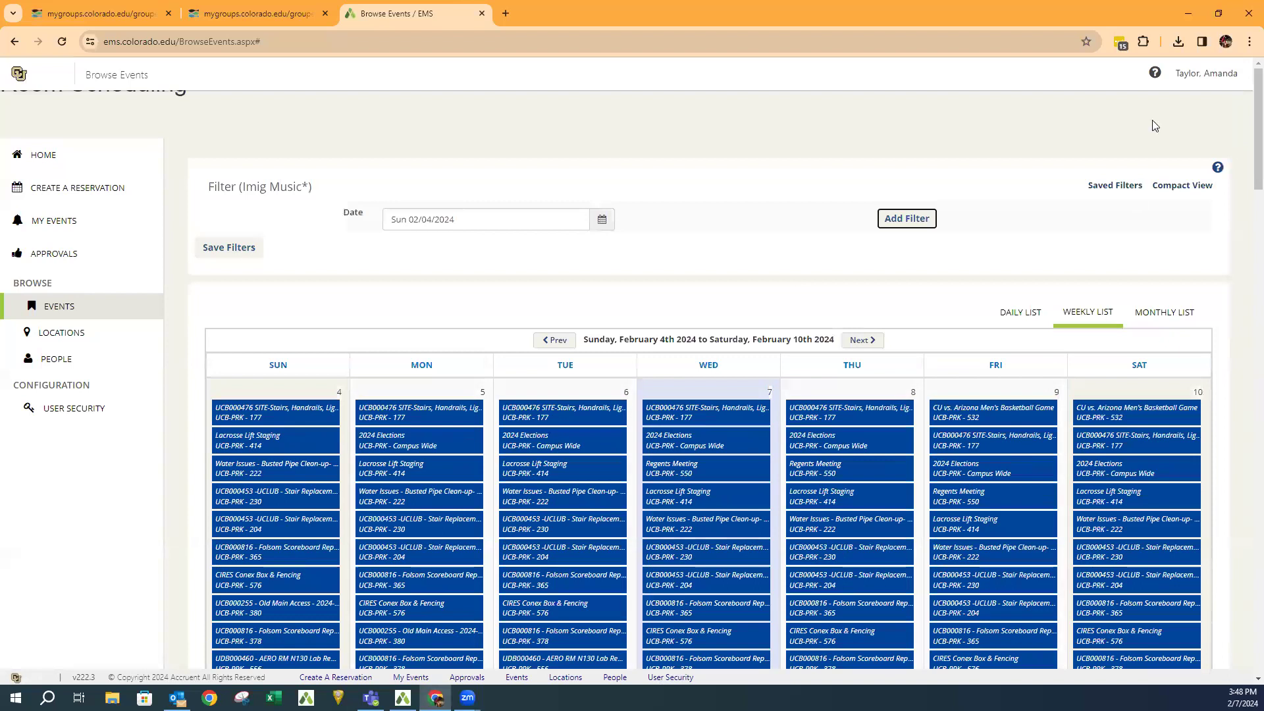
Load the saved Imig Music* filter into the weekly list
click(1114, 185)
click(456, 148)
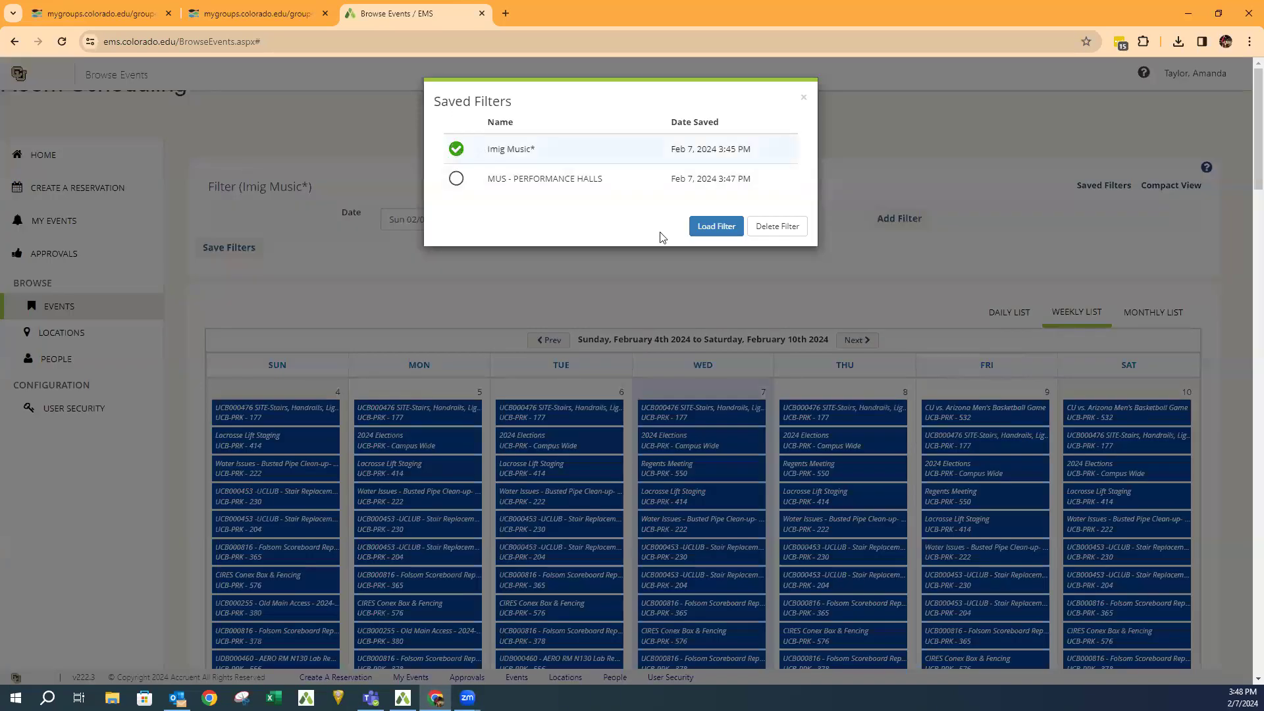
click(724, 227)
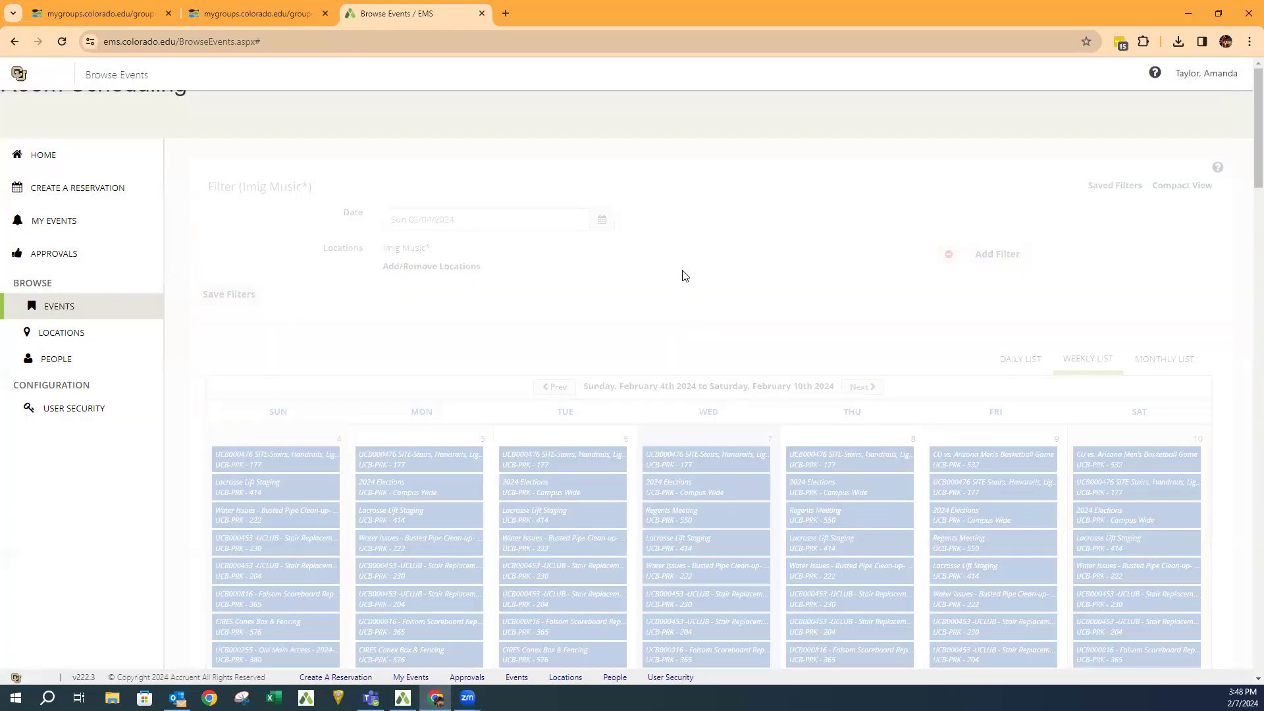
Open the full list of events for Wednesday, February 7th from the weekly list
scroll(819, 557, down, 10)
scroll(774, 548, down, 12)
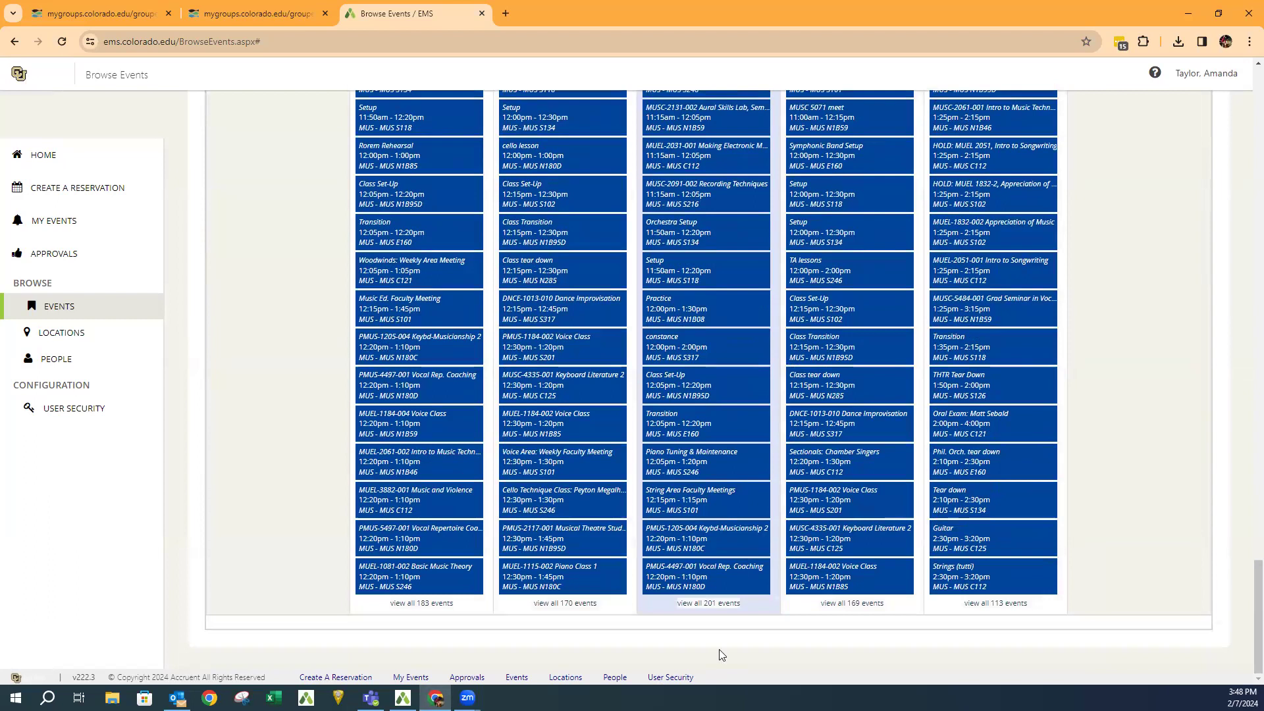
click(709, 603)
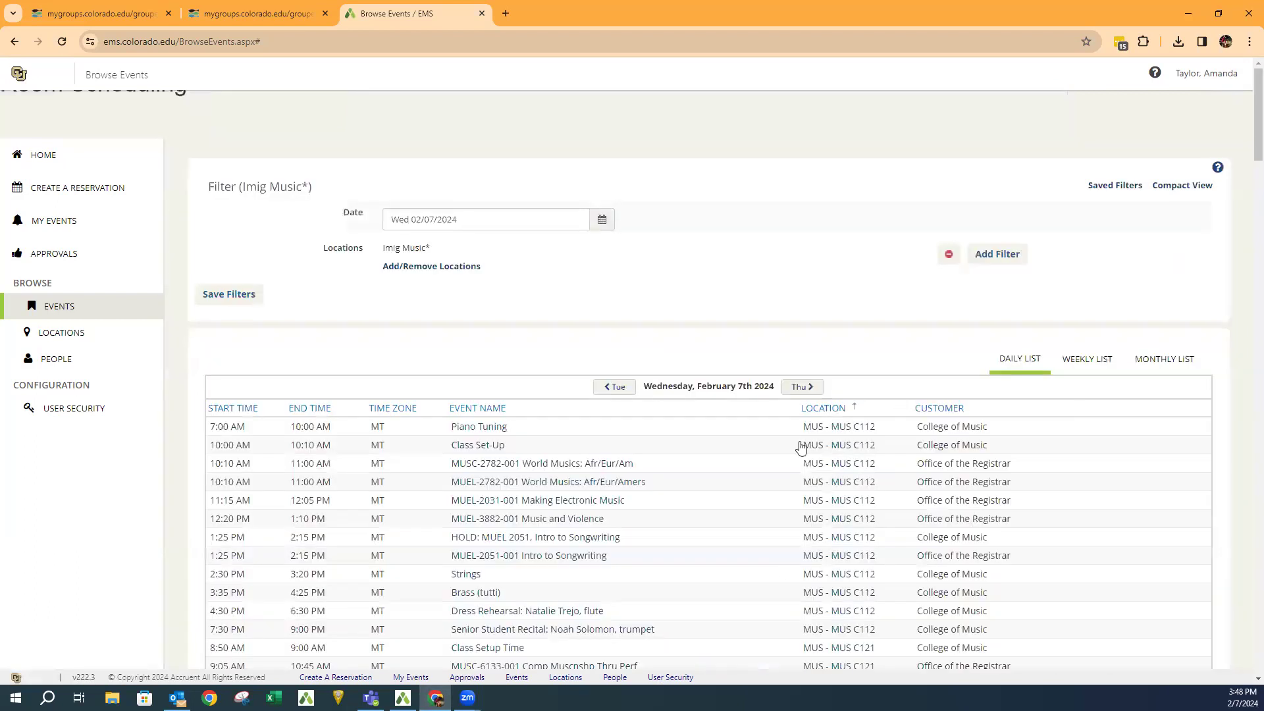
Select every event row in the Wednesday, February 7th daily list, from the first entry to the last, and copy them
scroll(855, 536, down, 20)
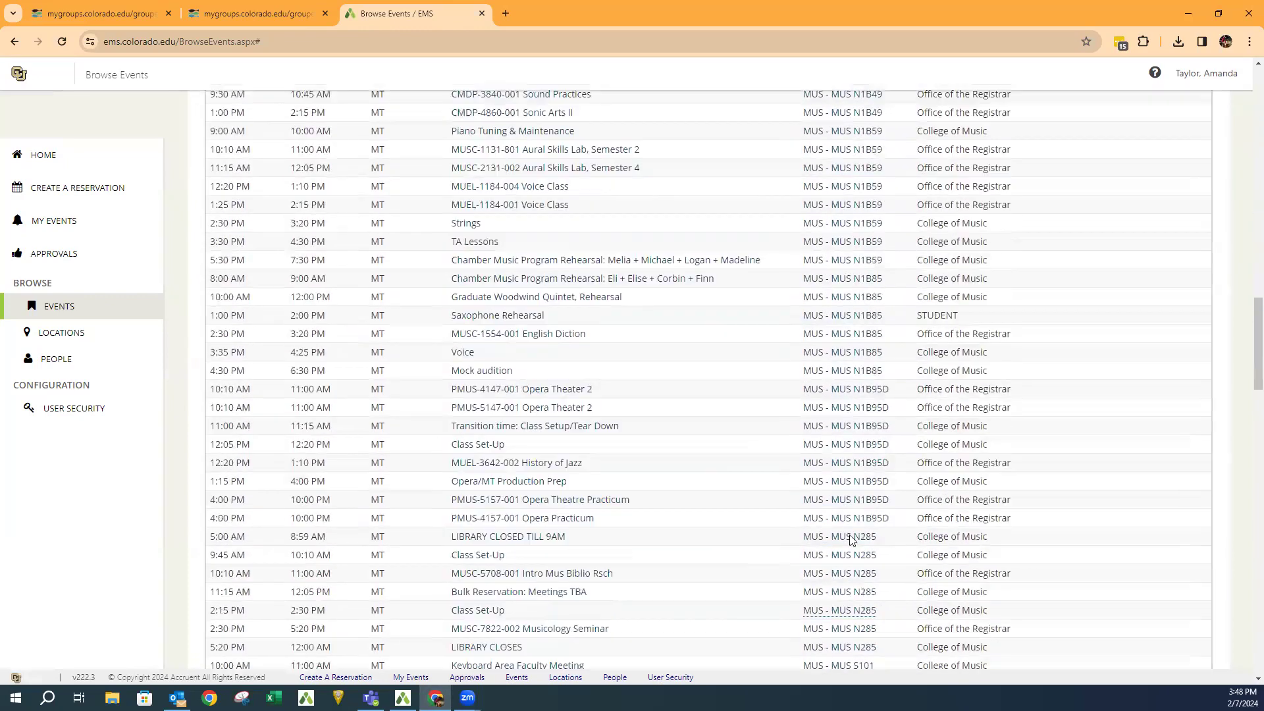
scroll(855, 537, down, 15)
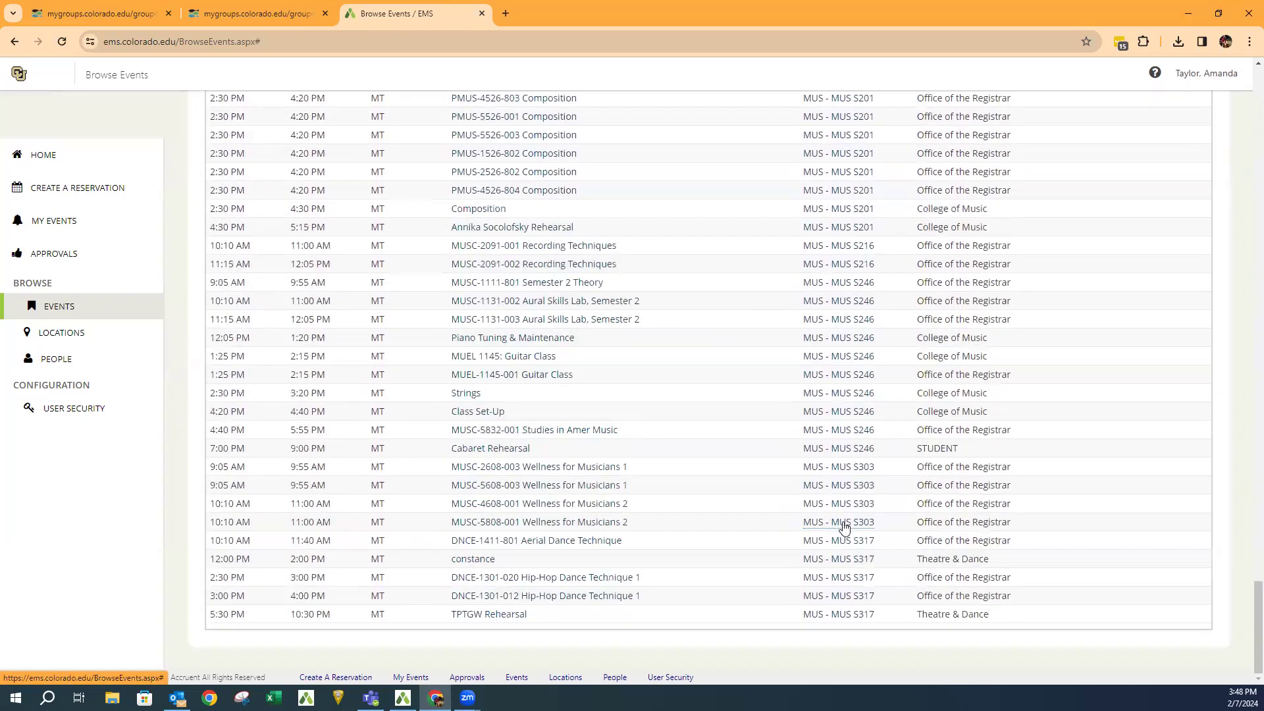
scroll(848, 528, up, 7)
scroll(847, 528, up, 20)
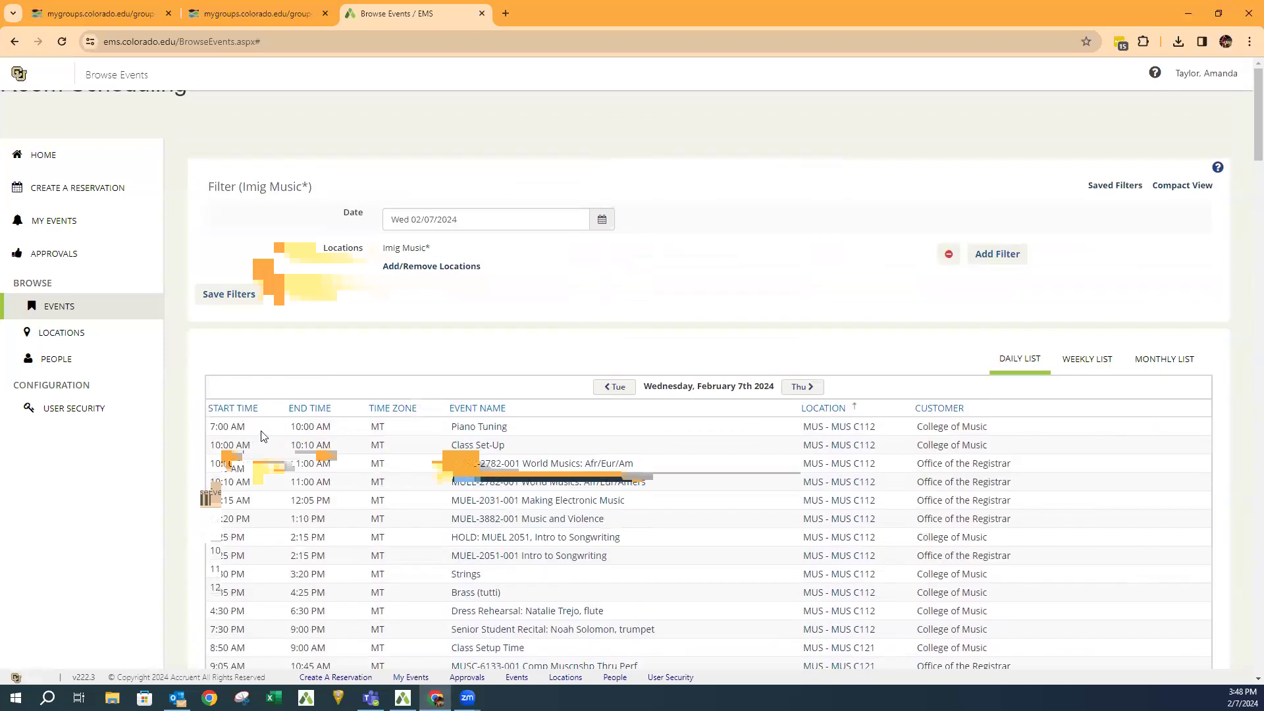
drag(214, 432, 1007, 611)
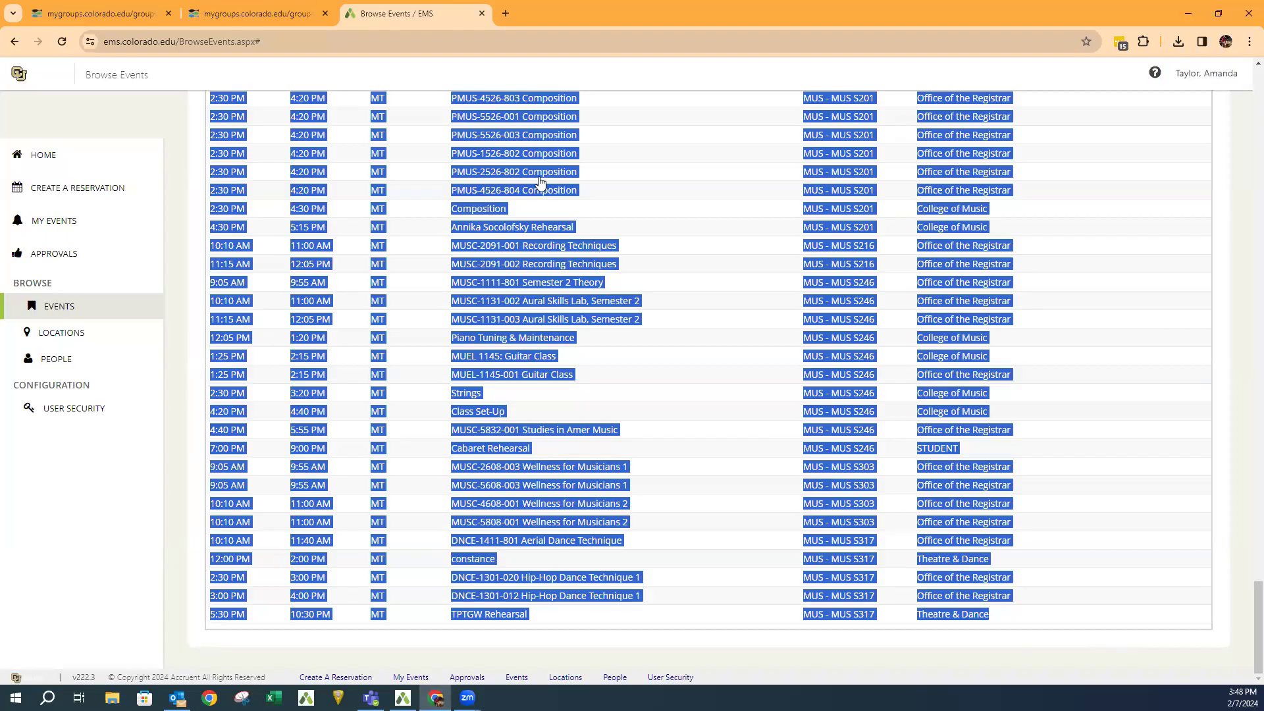
Switch to Excel, create a blank workbook, paste the copied event rows over the whole sheet and maximize the window
key(ctrl+t)
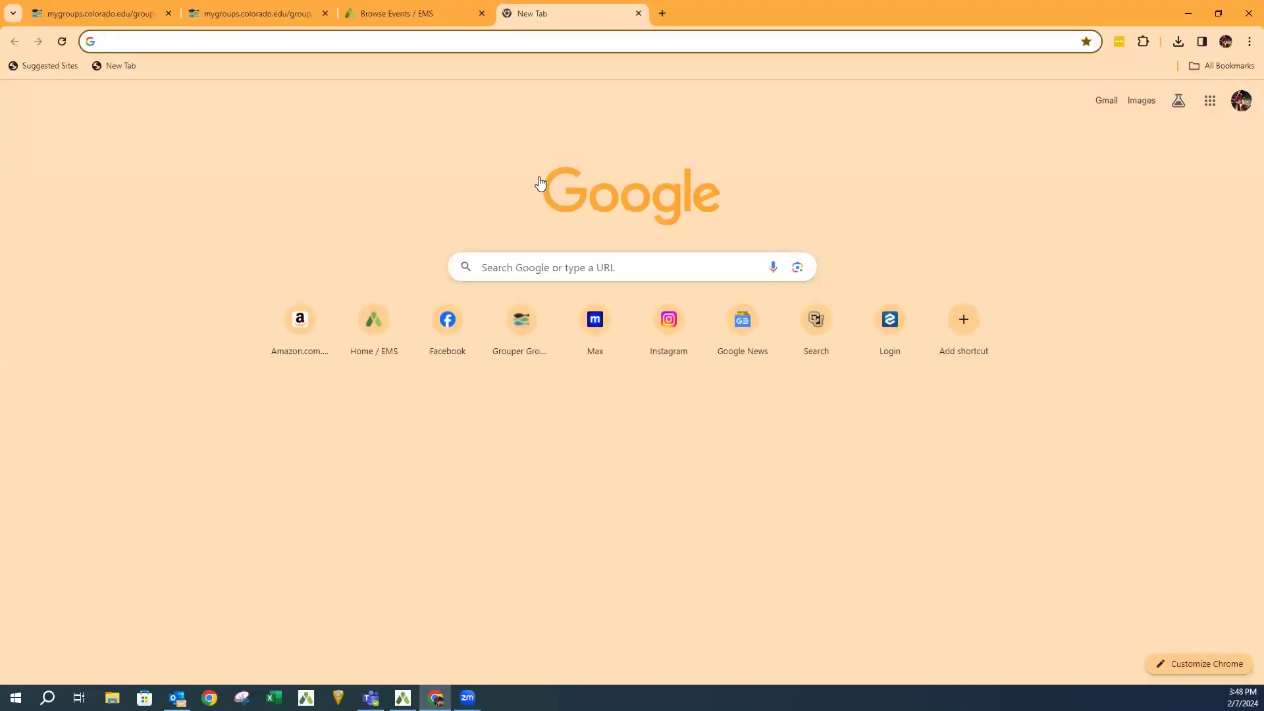
click(274, 697)
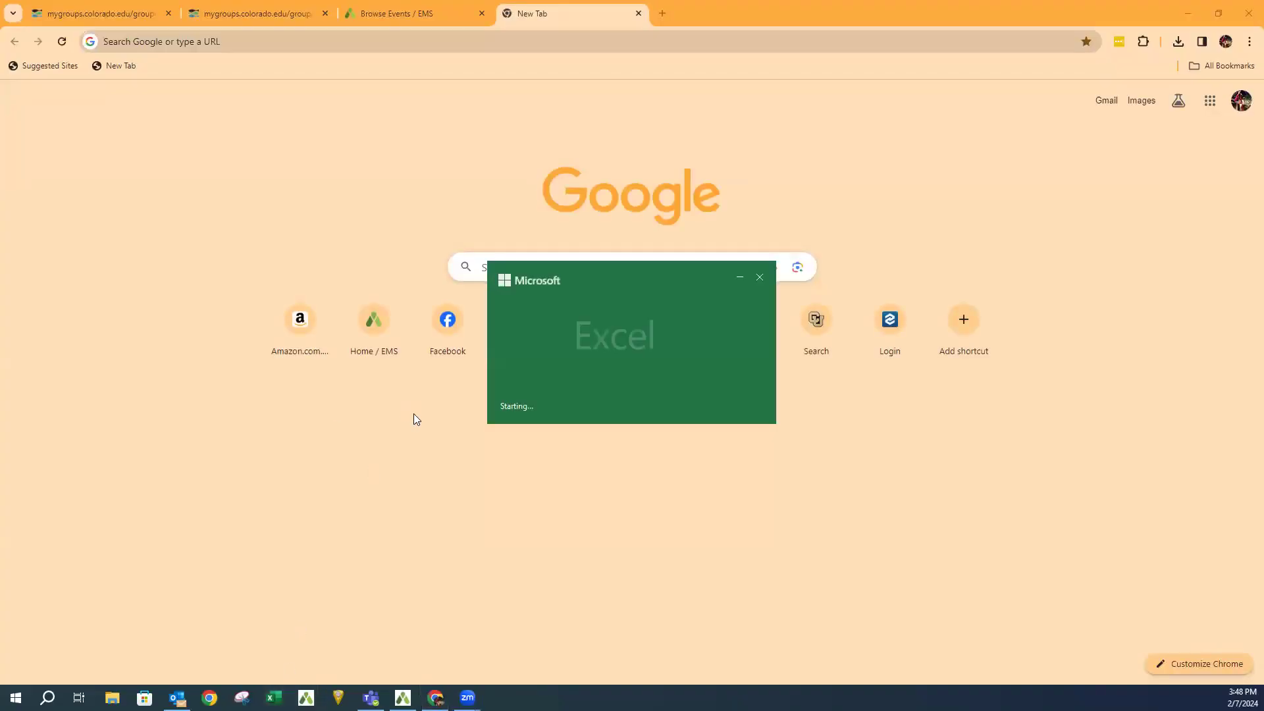
click(255, 141)
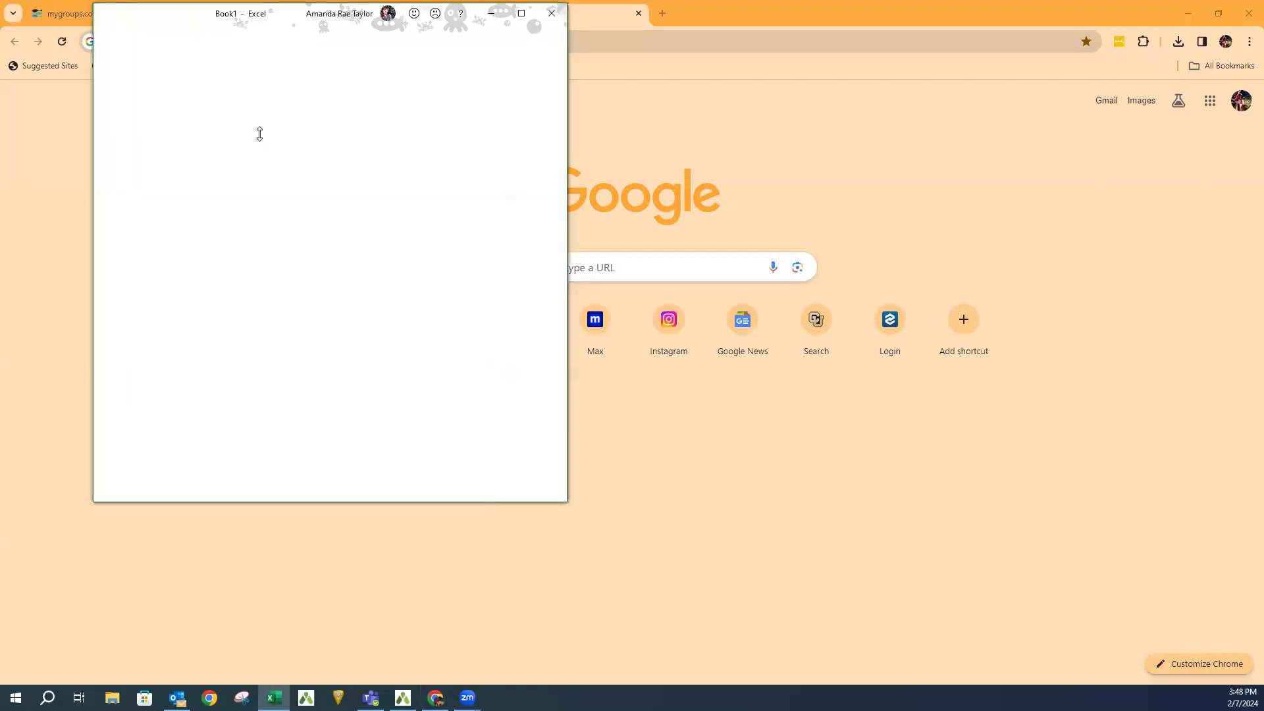
click(100, 143)
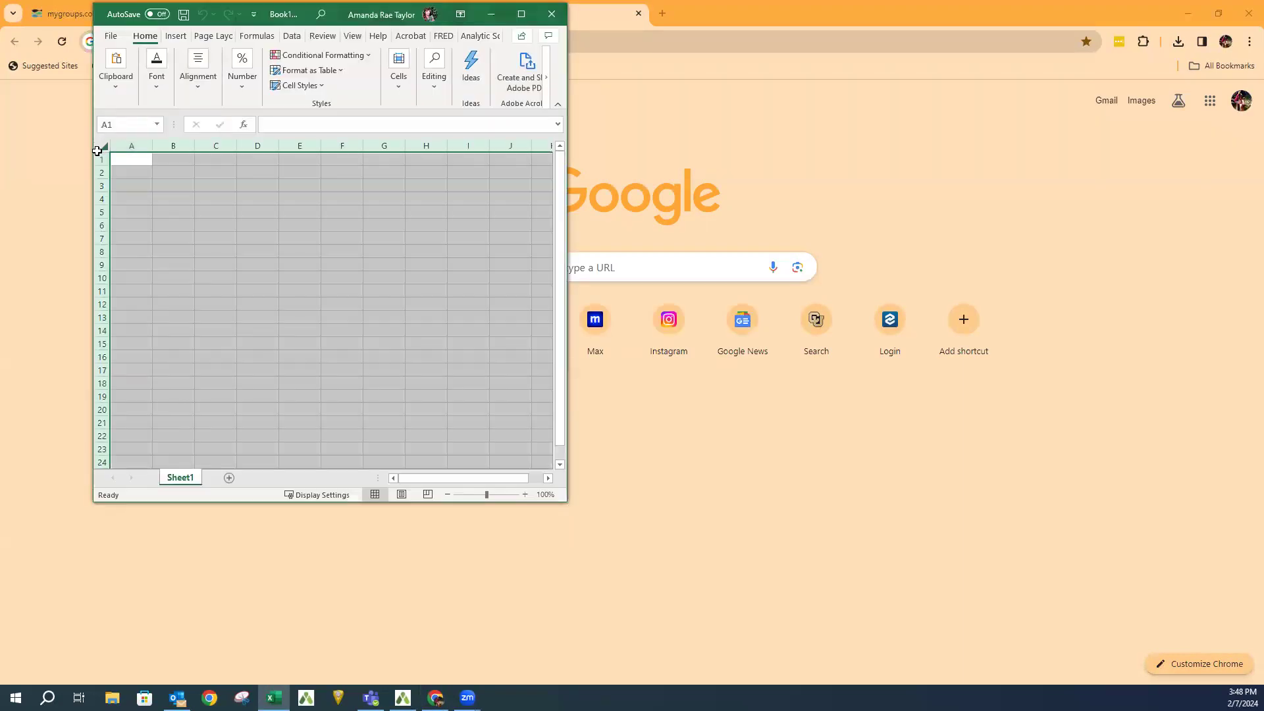
key(ctrl+v)
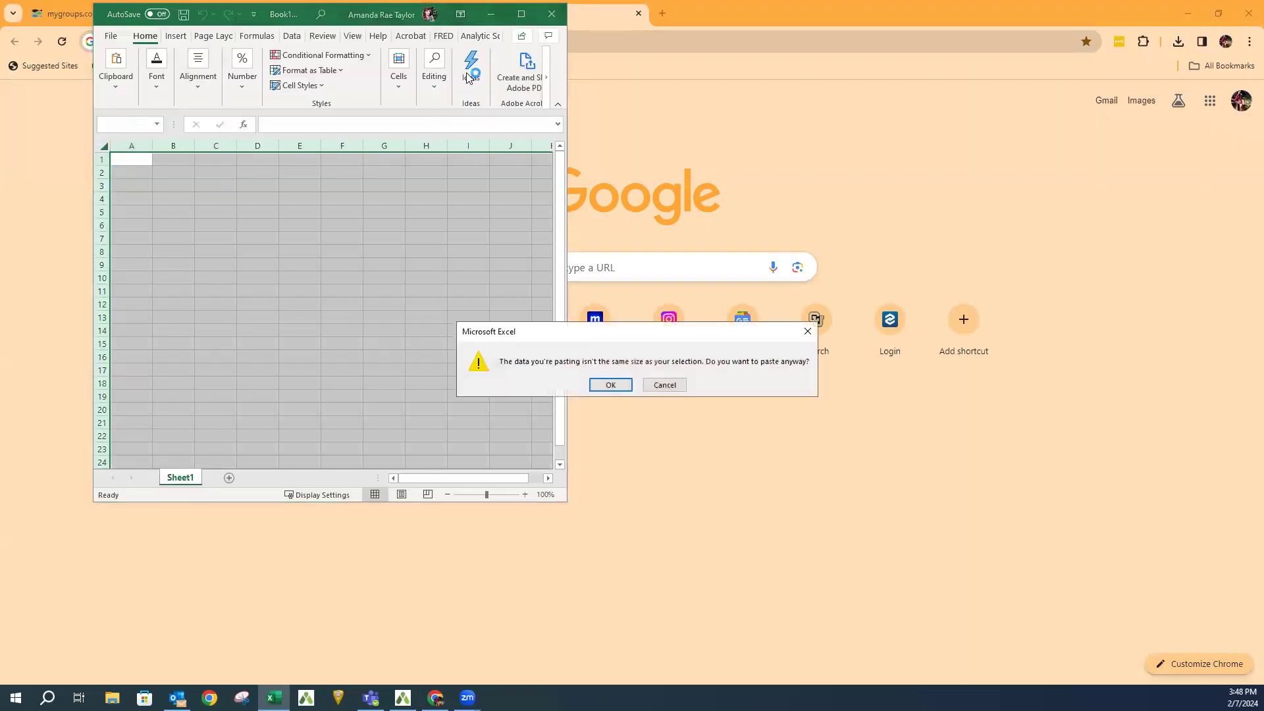
click(609, 386)
click(522, 14)
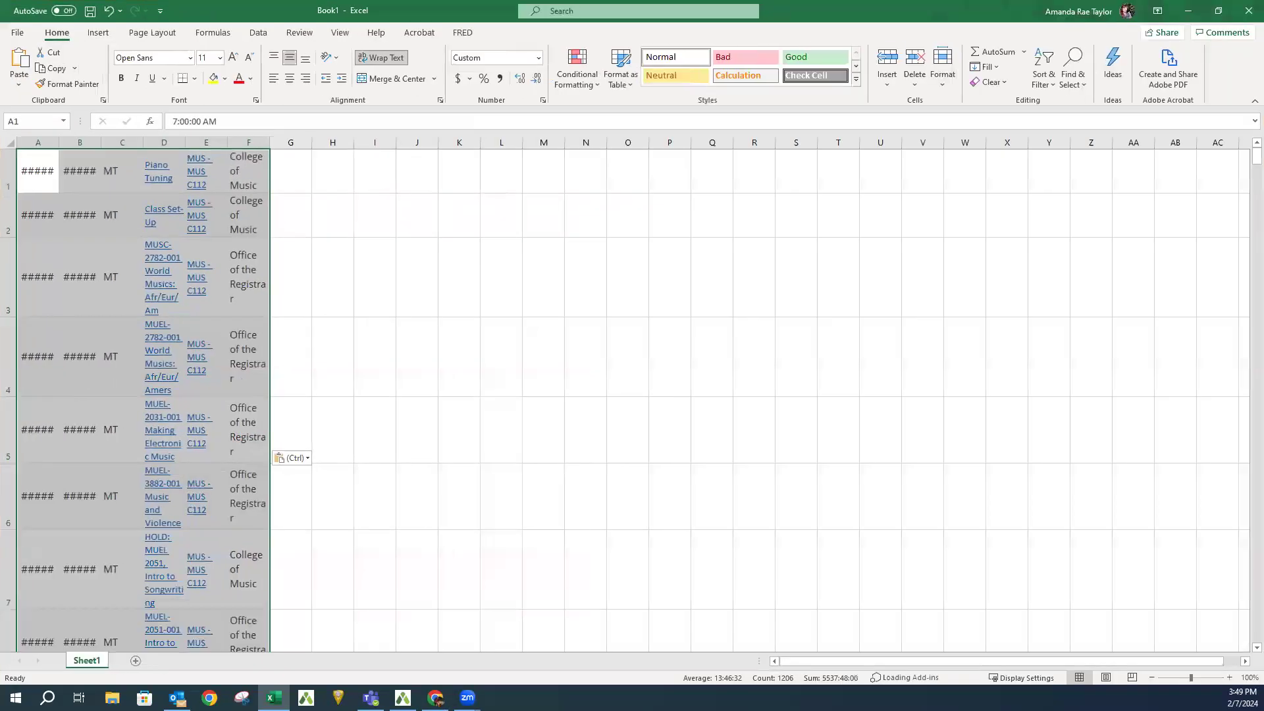
Turn off text wrapping for the whole sheet, left-align the cells and fit all column widths to their contents
click(9, 143)
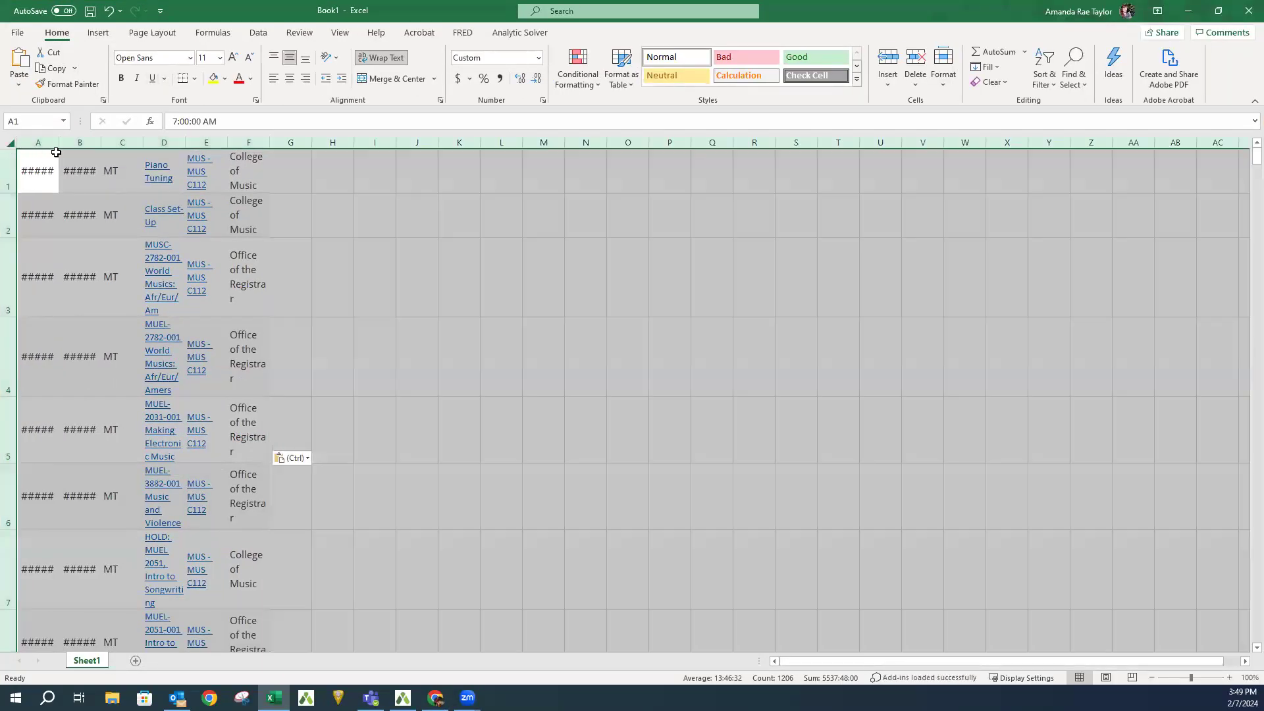
double_click(58, 143)
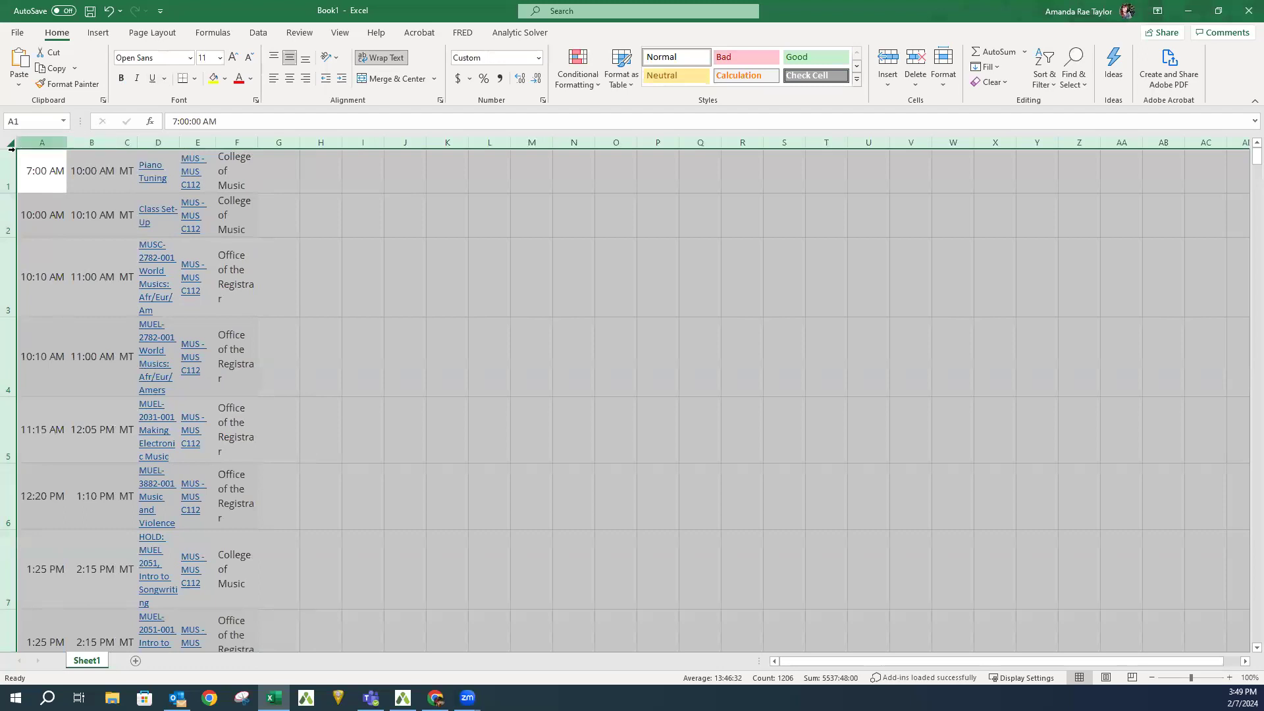
click(381, 58)
click(277, 60)
double_click(68, 144)
scroll(843, 404, down, 3)
scroll(842, 404, down, 20)
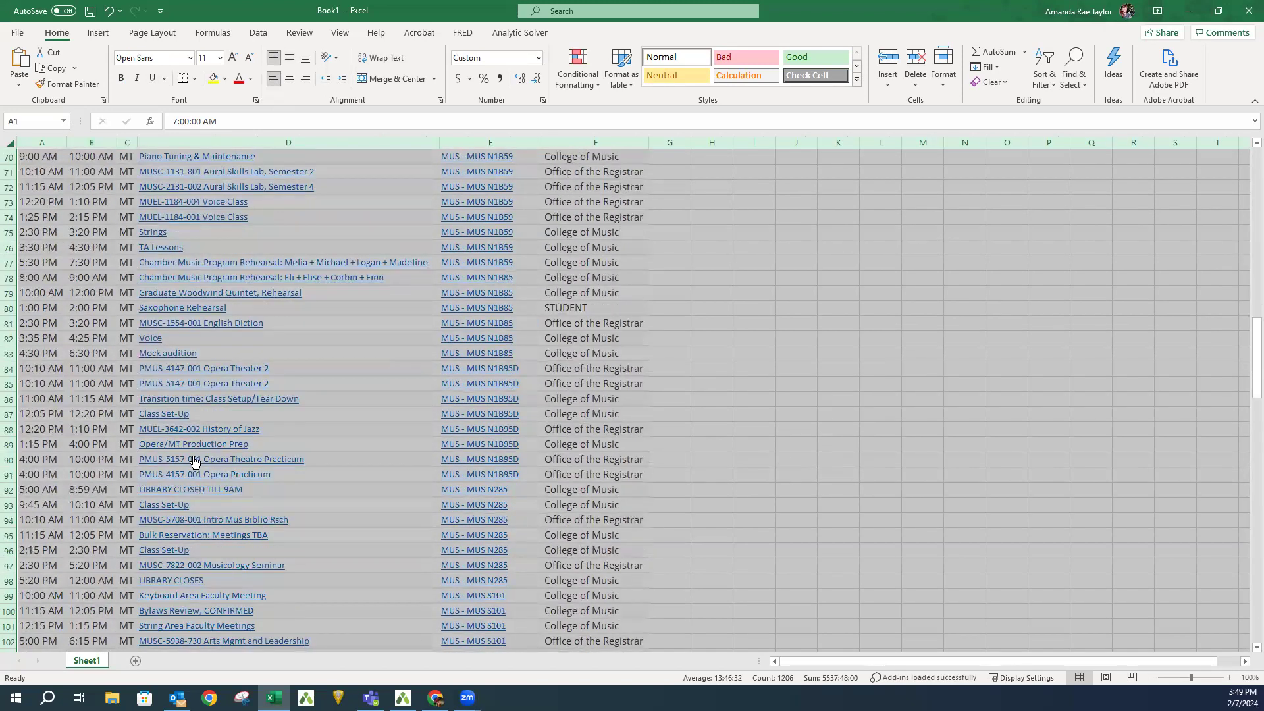
Try the PMUS-5157-001 Opera Theatre Practicum link from the sheet, close the page it opens and return to the Browse Events page in Chrome
click(195, 461)
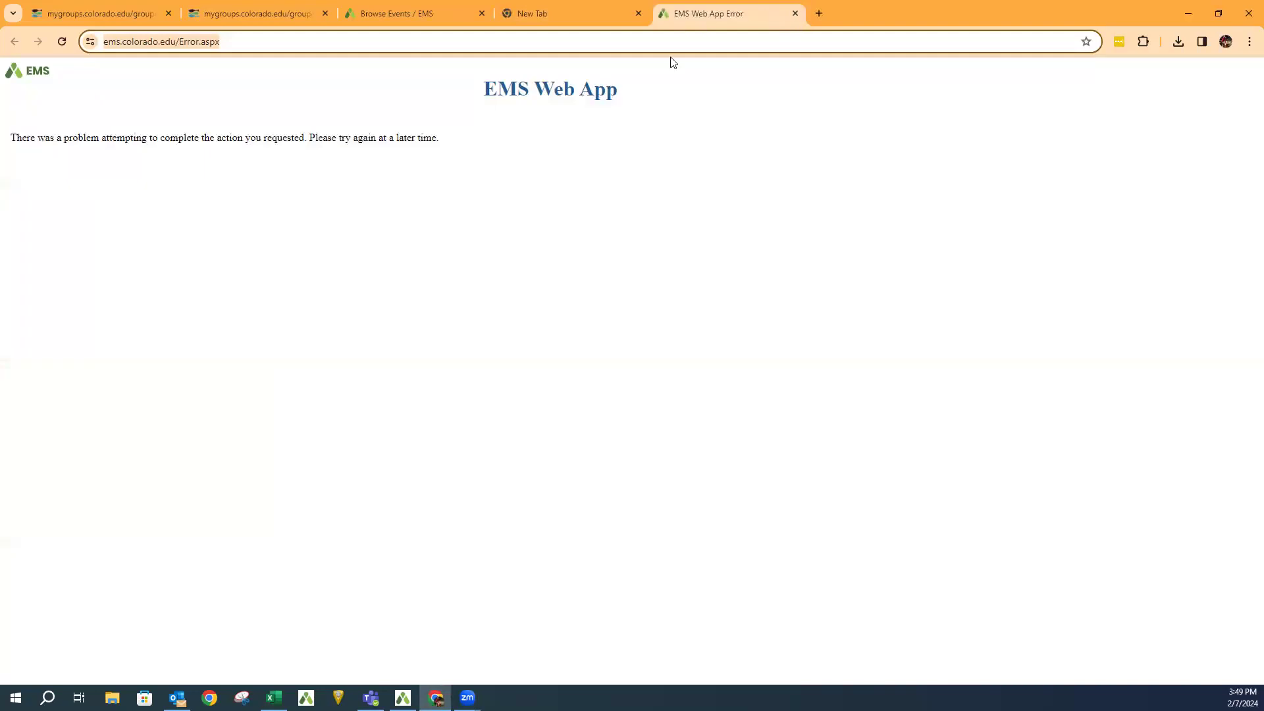
click(795, 13)
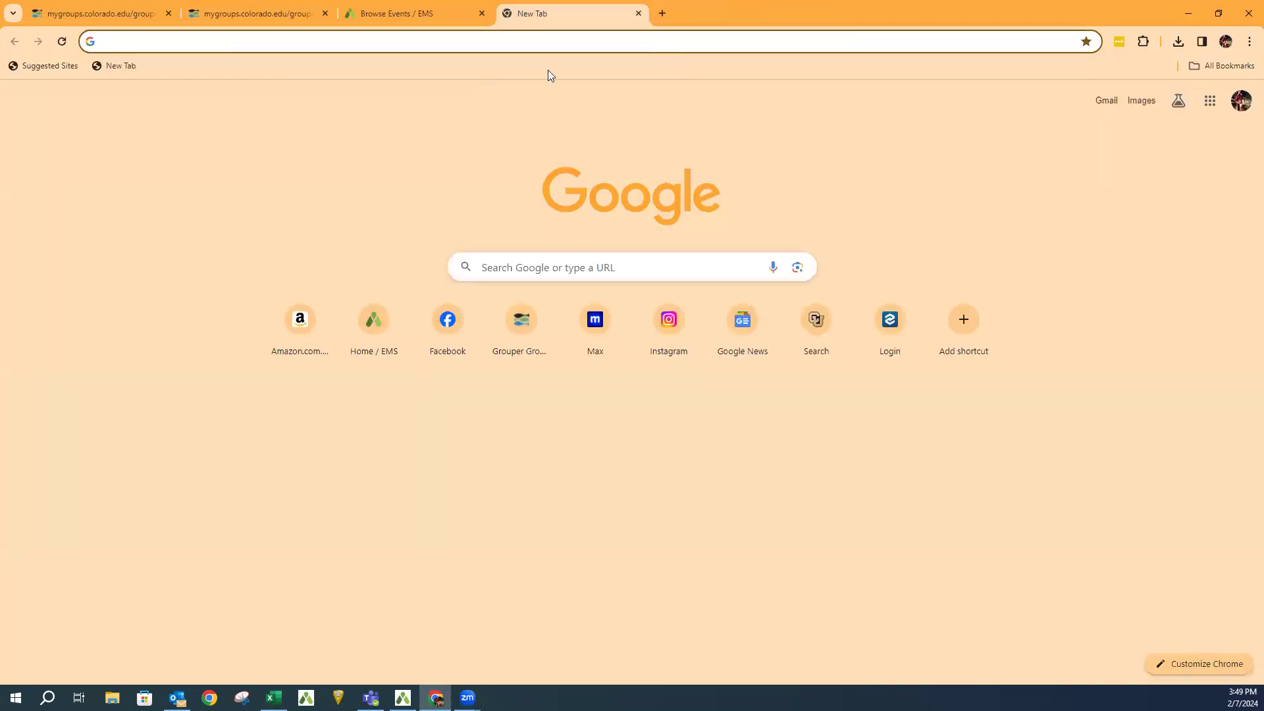
key(ctrl+shift+Tab)
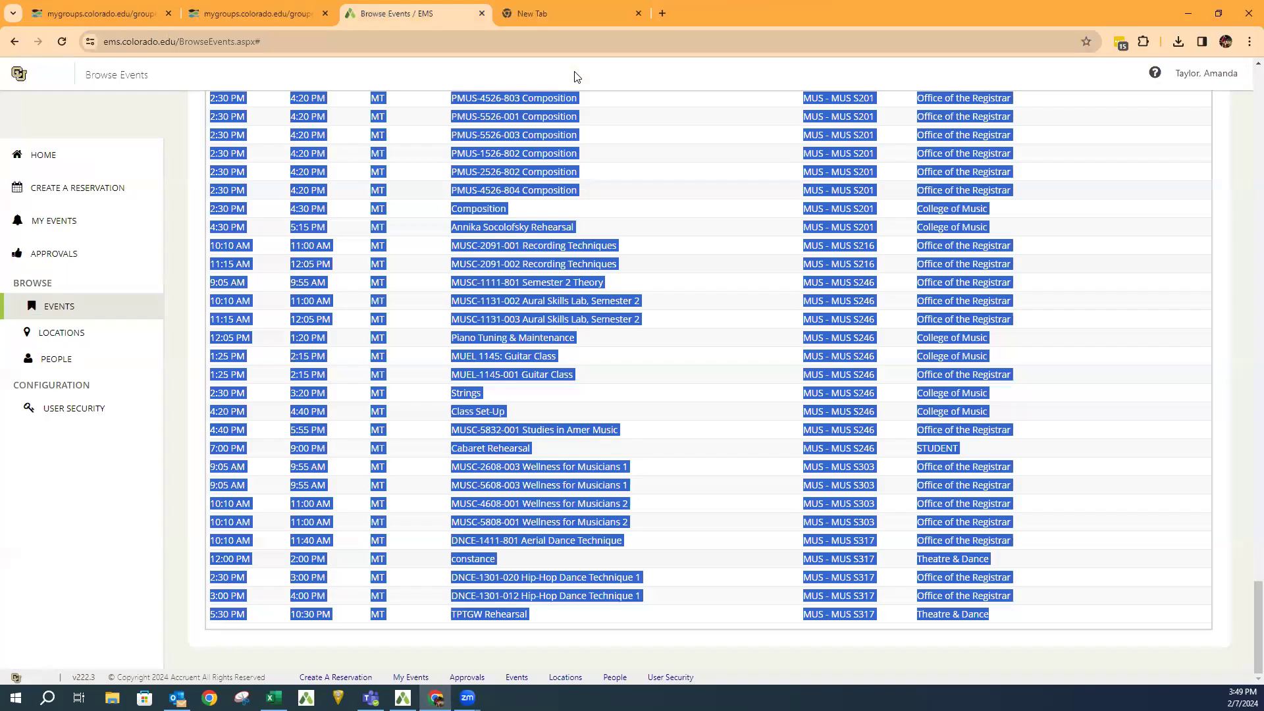
Clear the row selection in the daily list and remove the Imig Music* Locations filter
click(1173, 470)
scroll(1172, 470, up, 20)
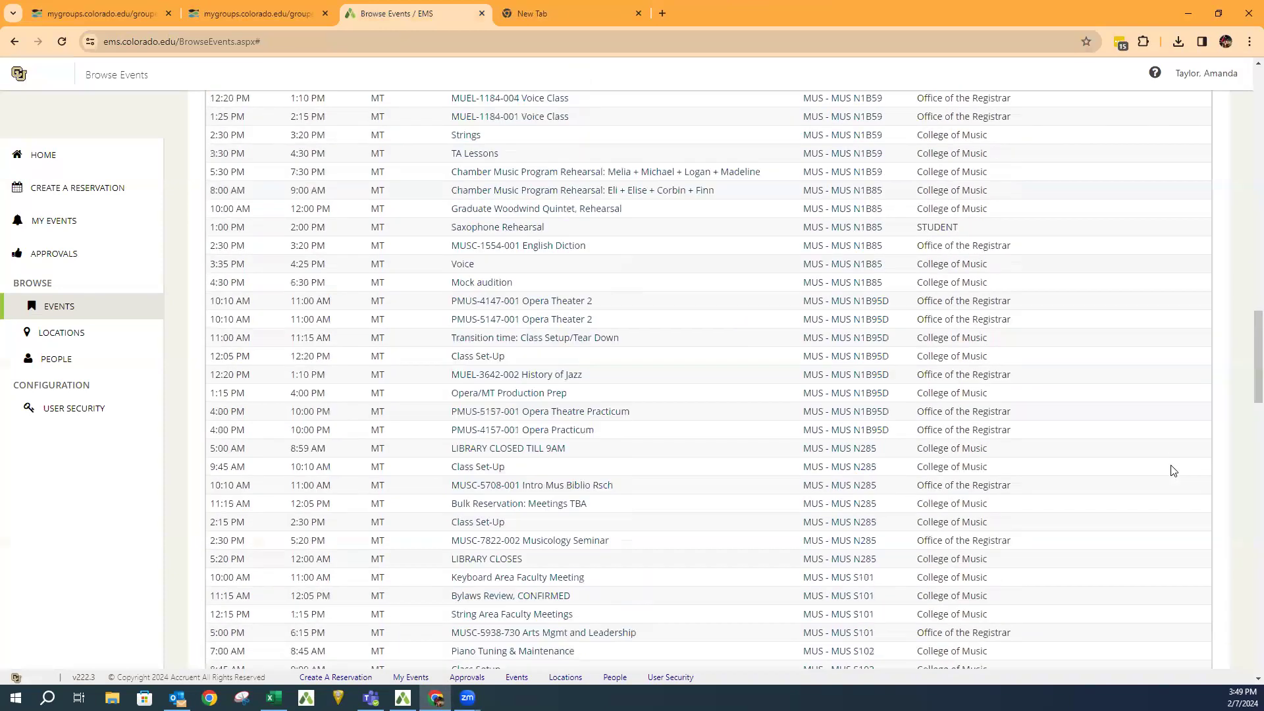
scroll(1173, 470, up, 3)
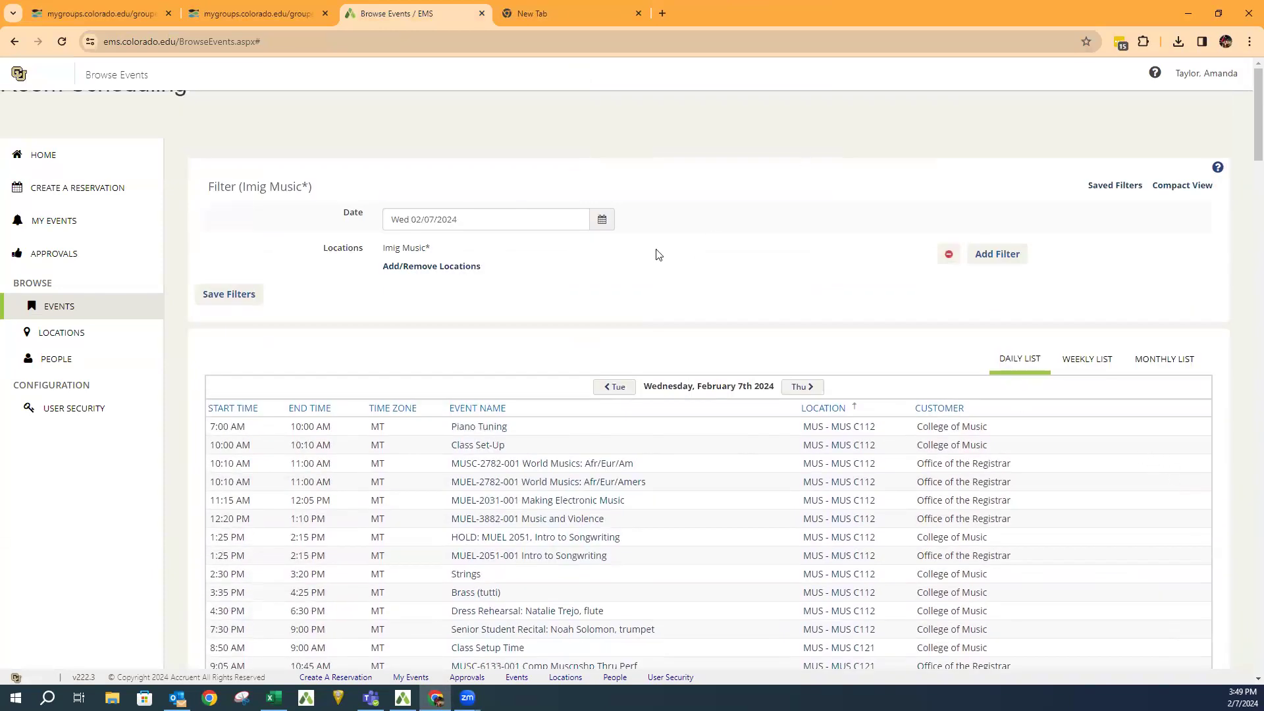
scroll(861, 318, down, 2)
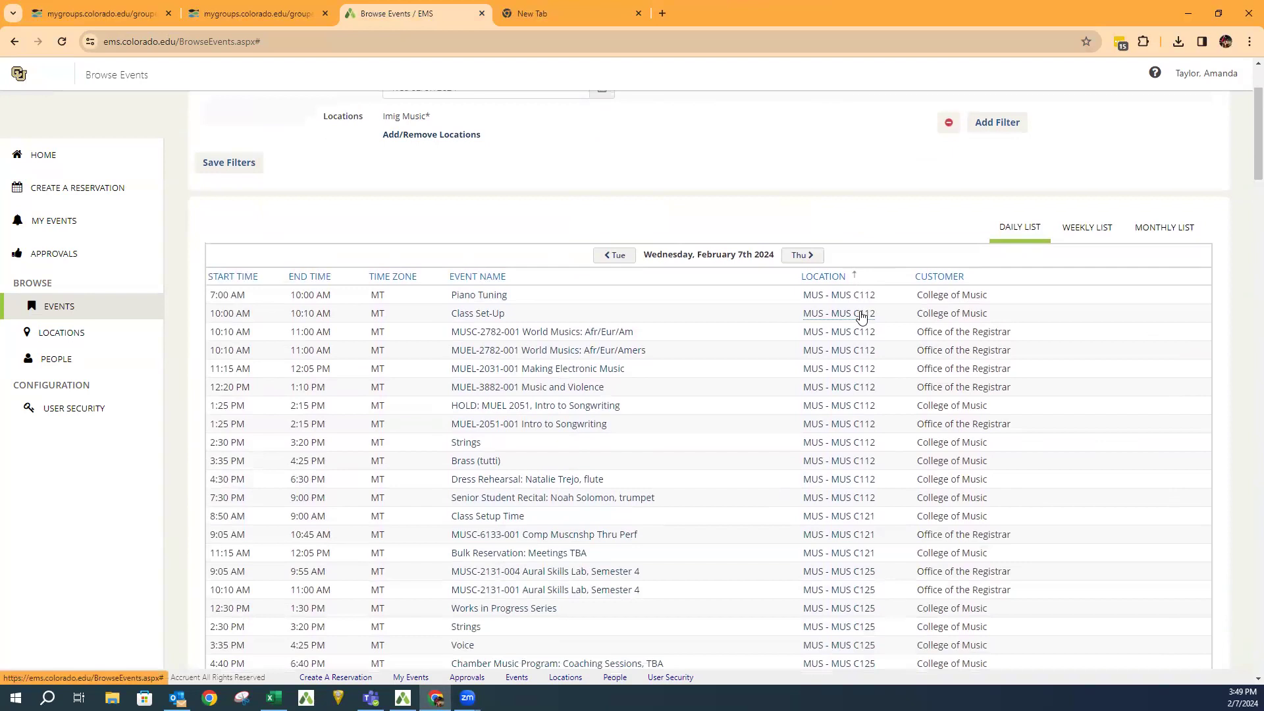
scroll(802, 194, up, 2)
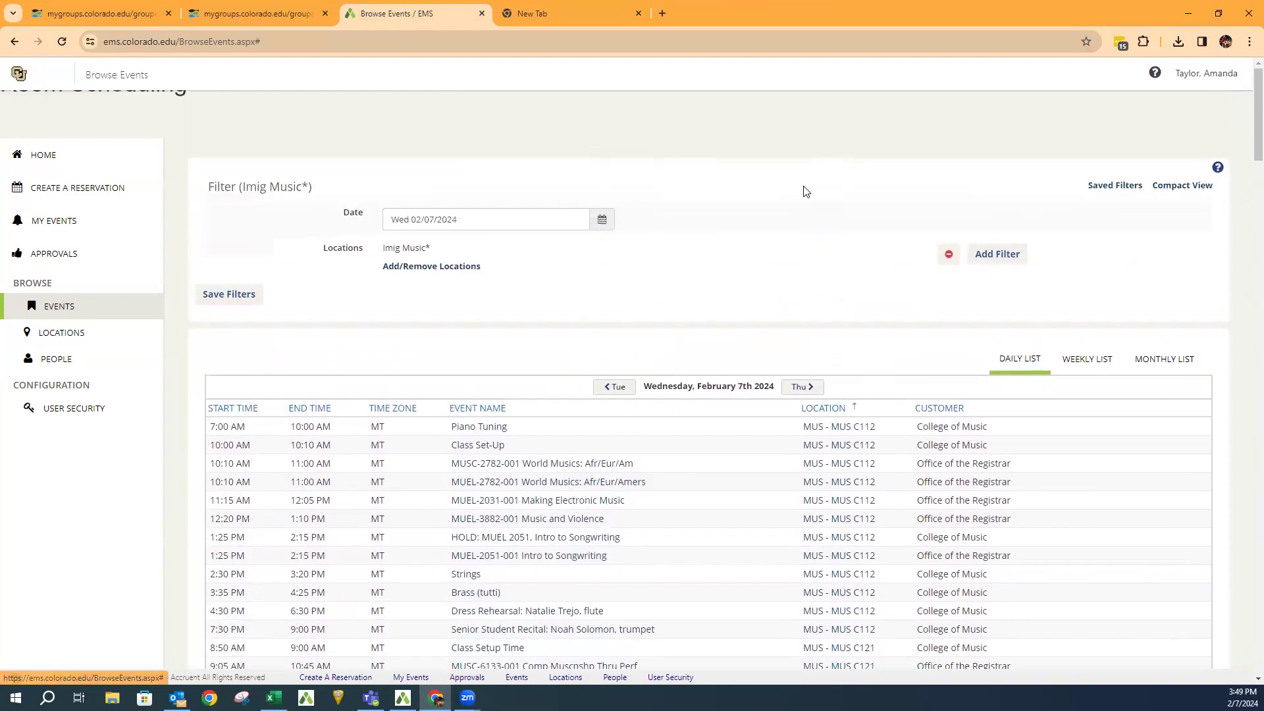
click(948, 254)
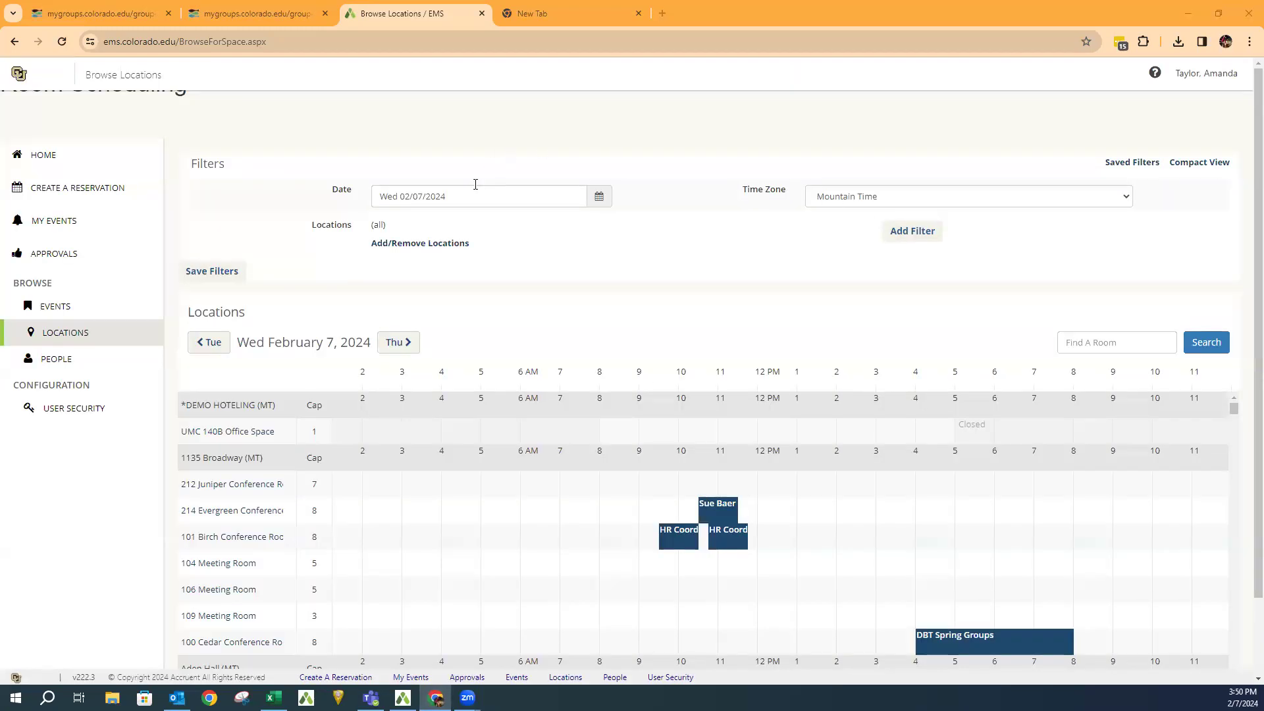
Check the saved filters for Browse Locations and the filter types that can be added
click(1125, 165)
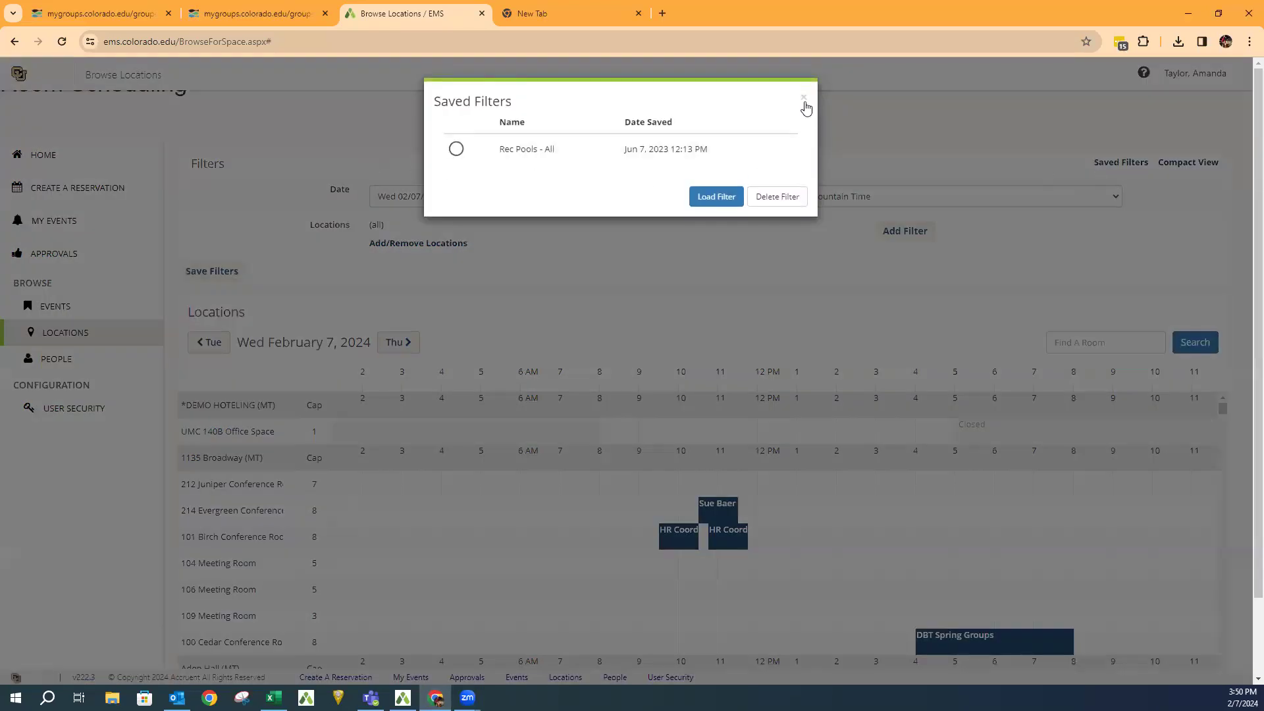
click(803, 98)
click(894, 232)
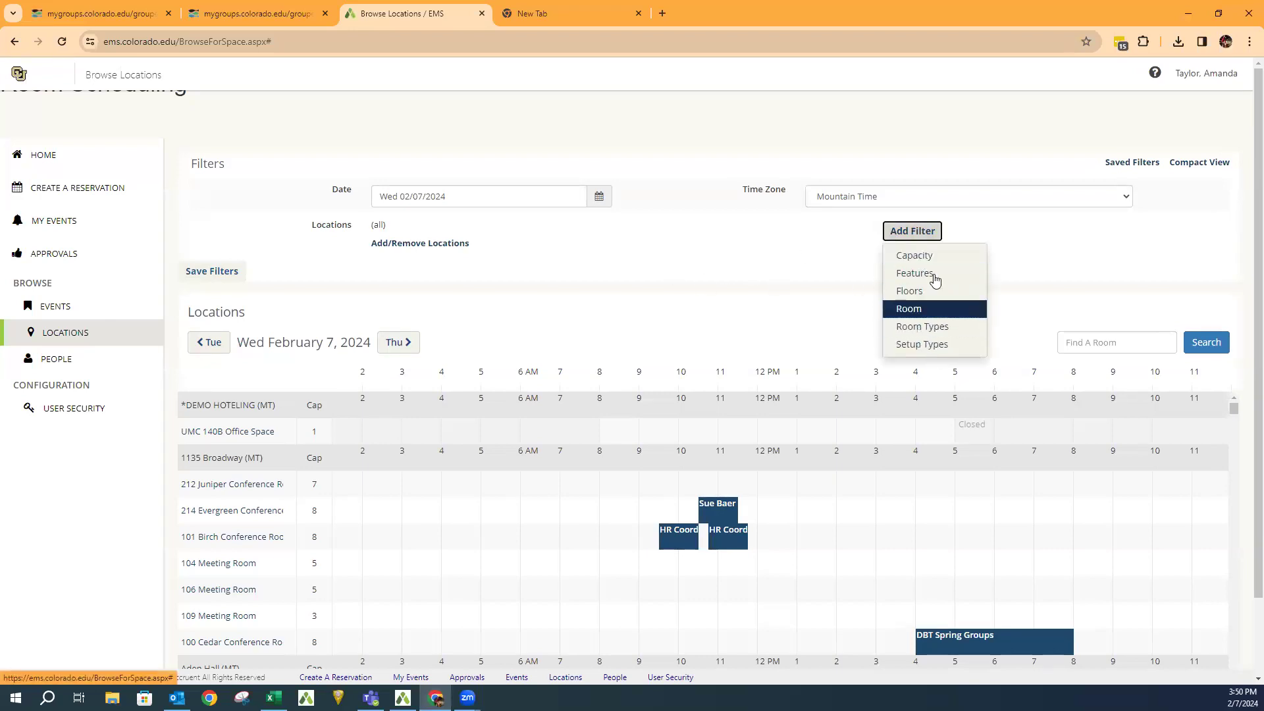
Limit the Browse Locations schedule to the Imig Music* building
click(446, 242)
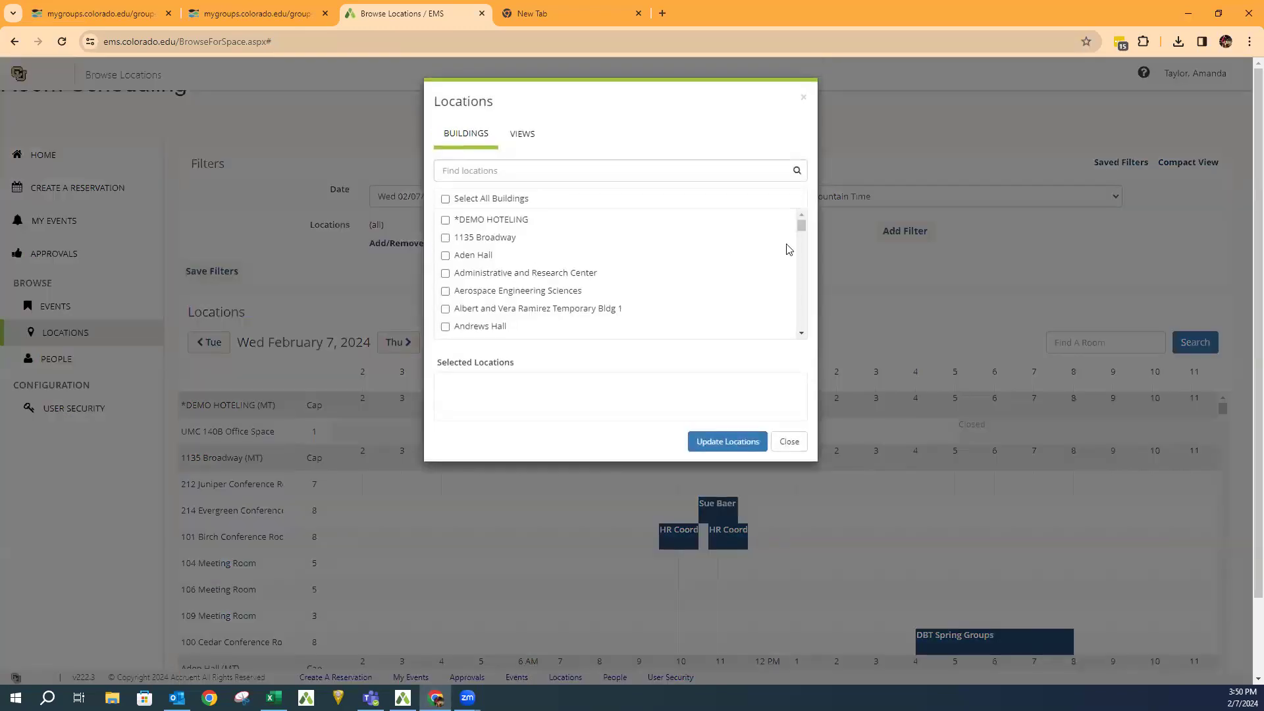
drag(805, 228, 801, 273)
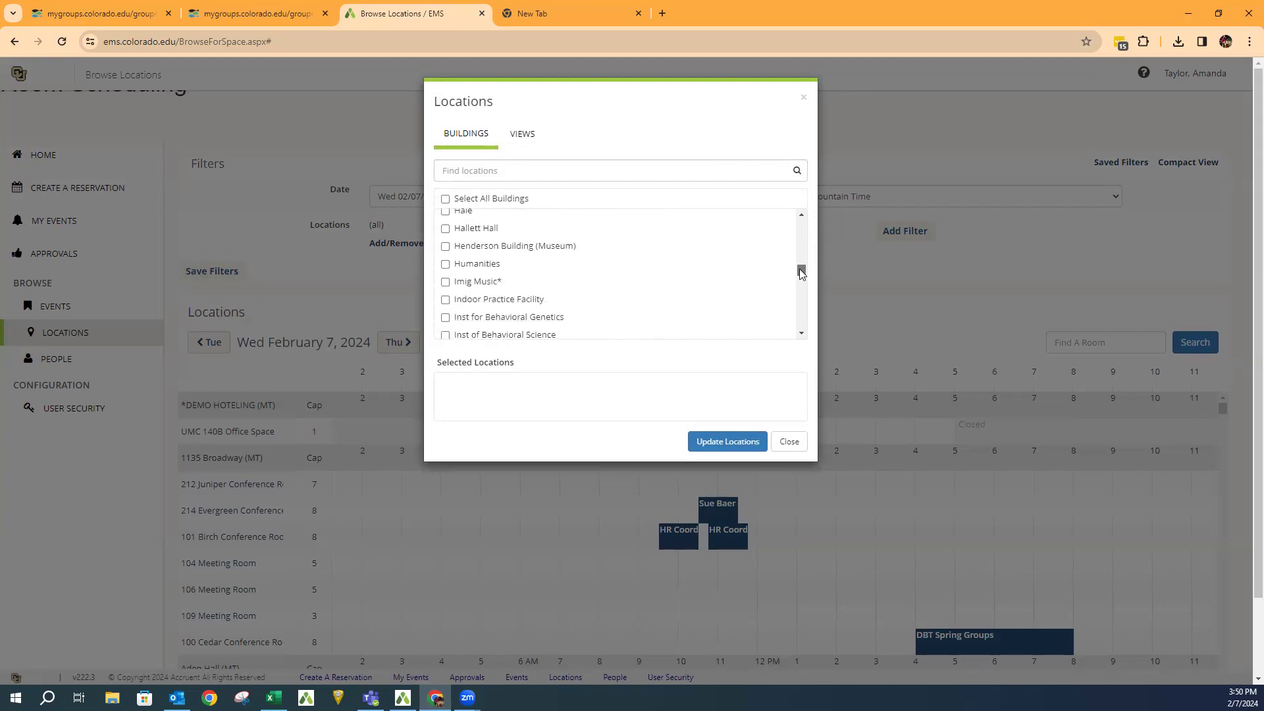
click(445, 282)
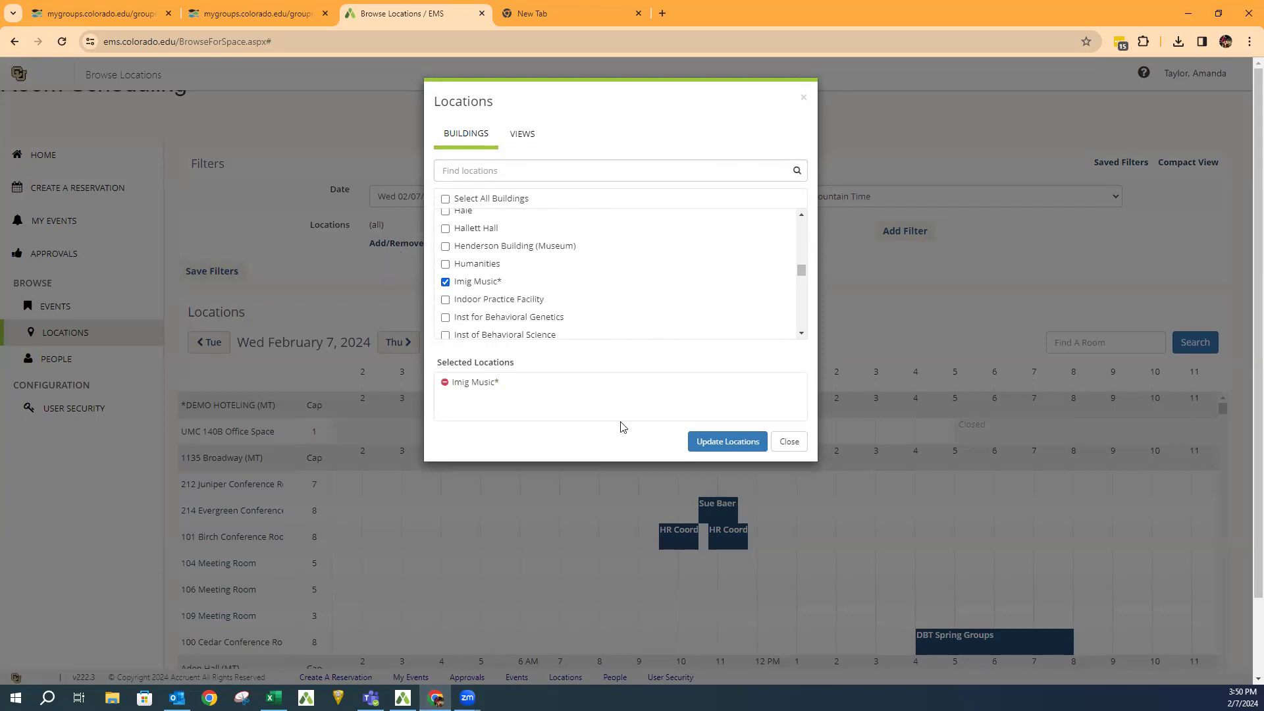
click(699, 441)
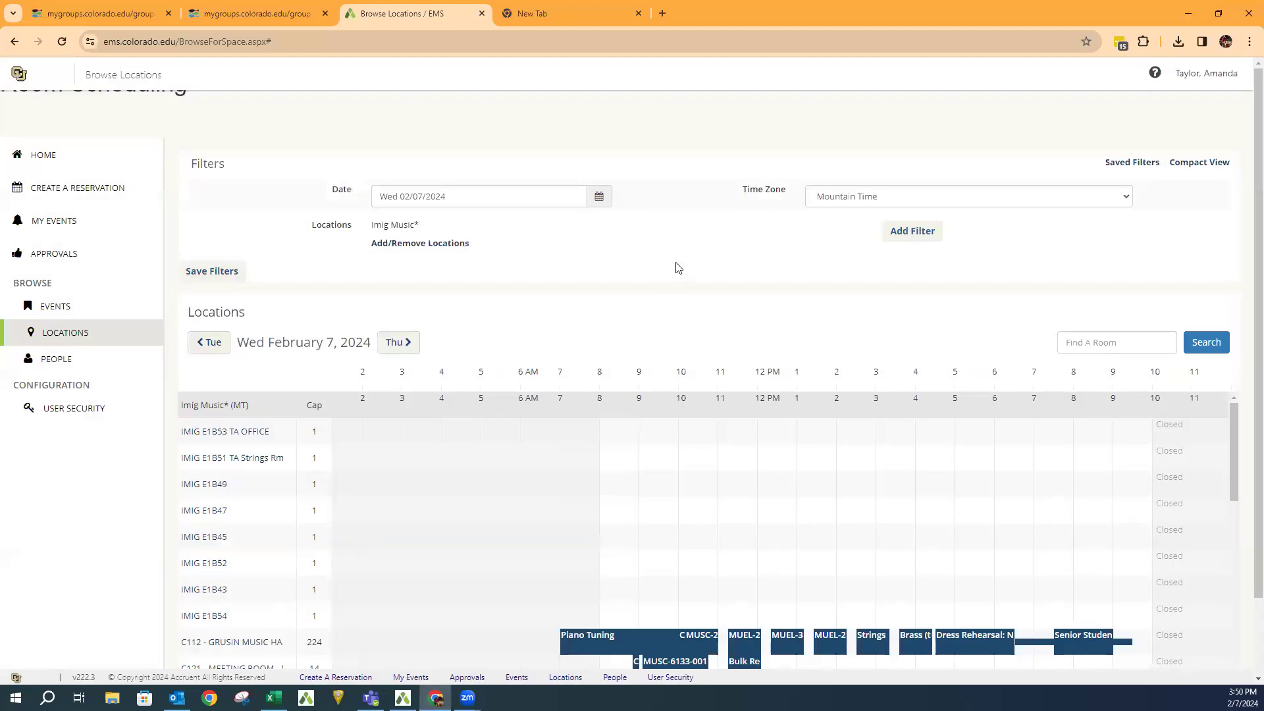
Look through the Imig Music* room schedule for February 7, 2024 and view the related events of the TPTGW Rehearsal booking in S126 Theatre Rehearsal
scroll(678, 268, down, 2)
scroll(959, 457, down, 3)
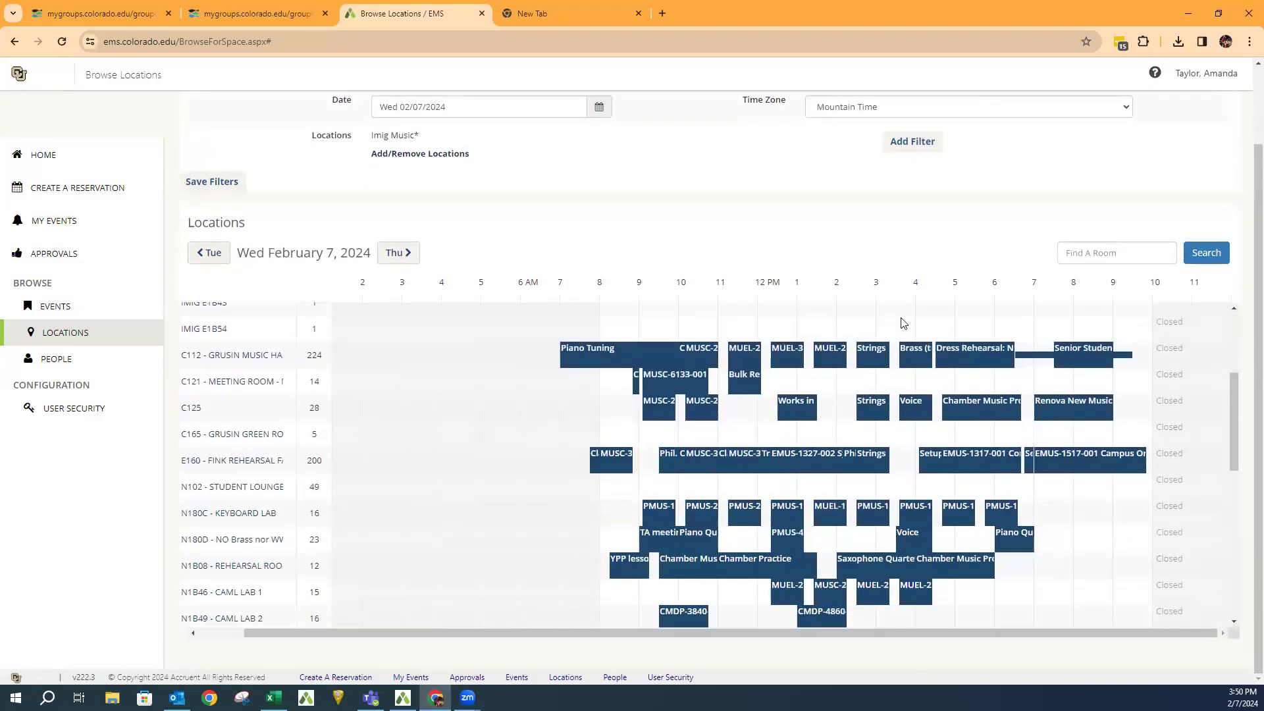
scroll(1038, 448, down, 3)
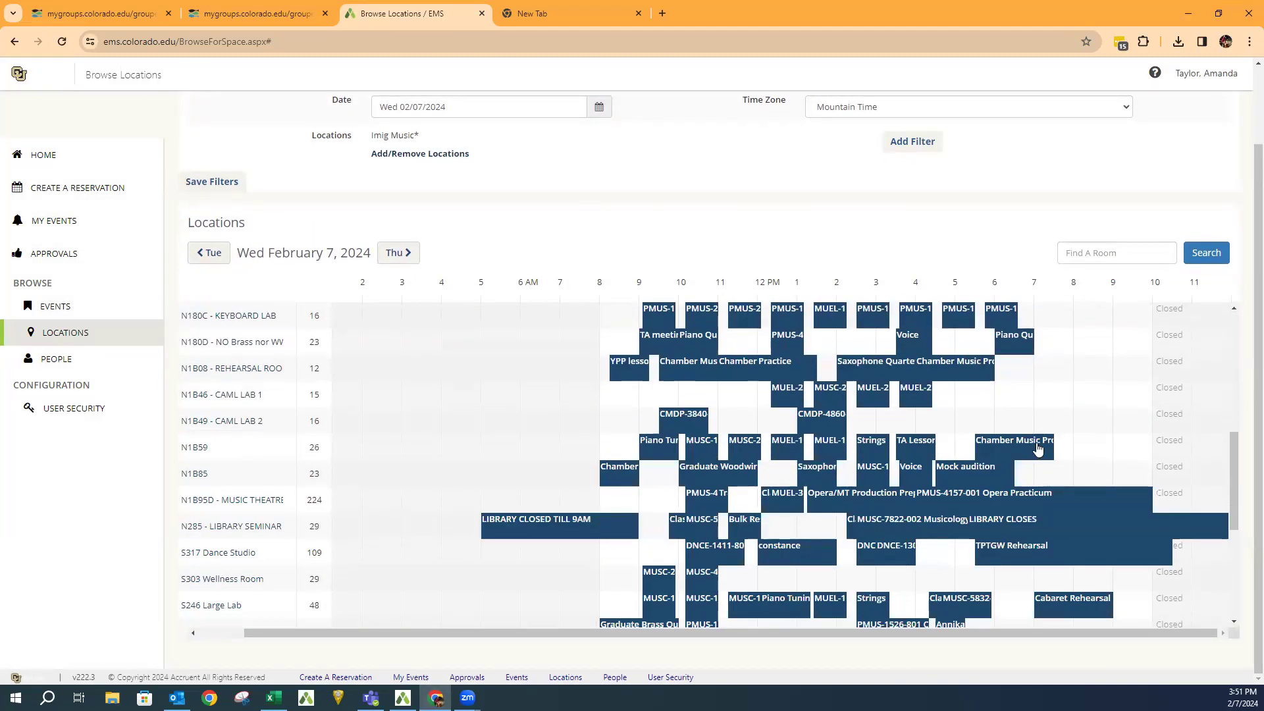
scroll(1038, 448, down, 4)
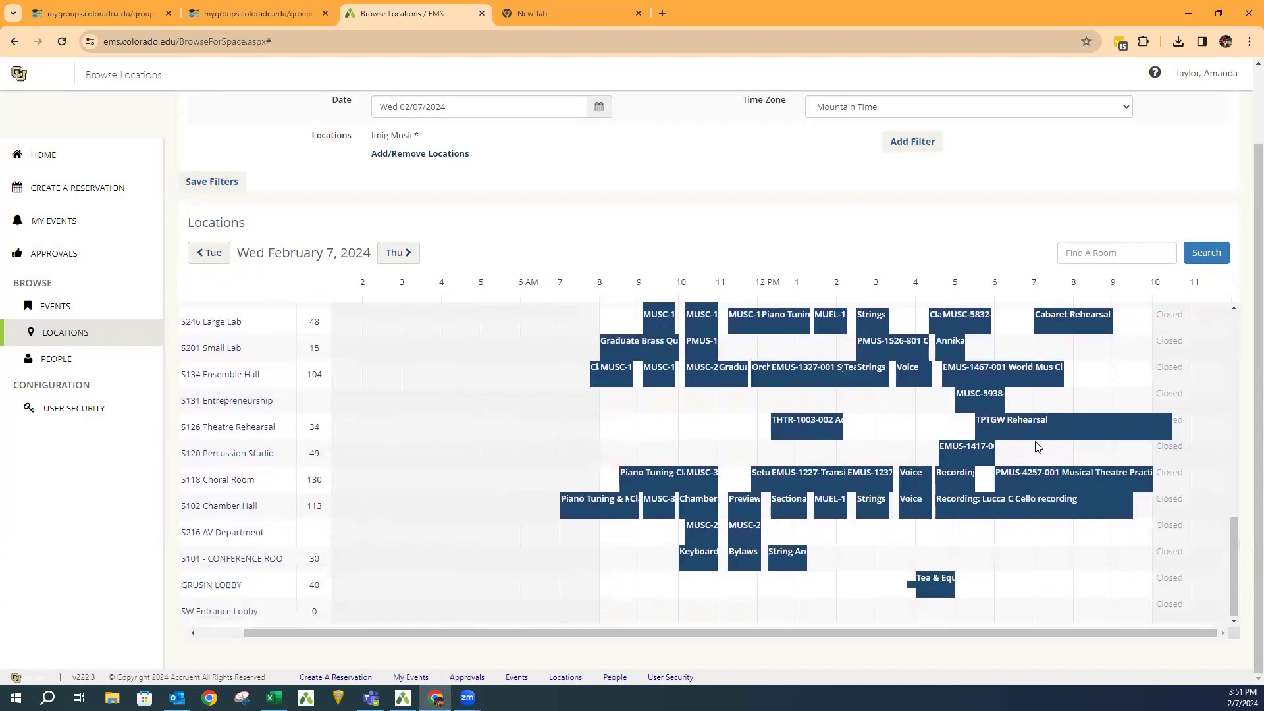
click(1038, 425)
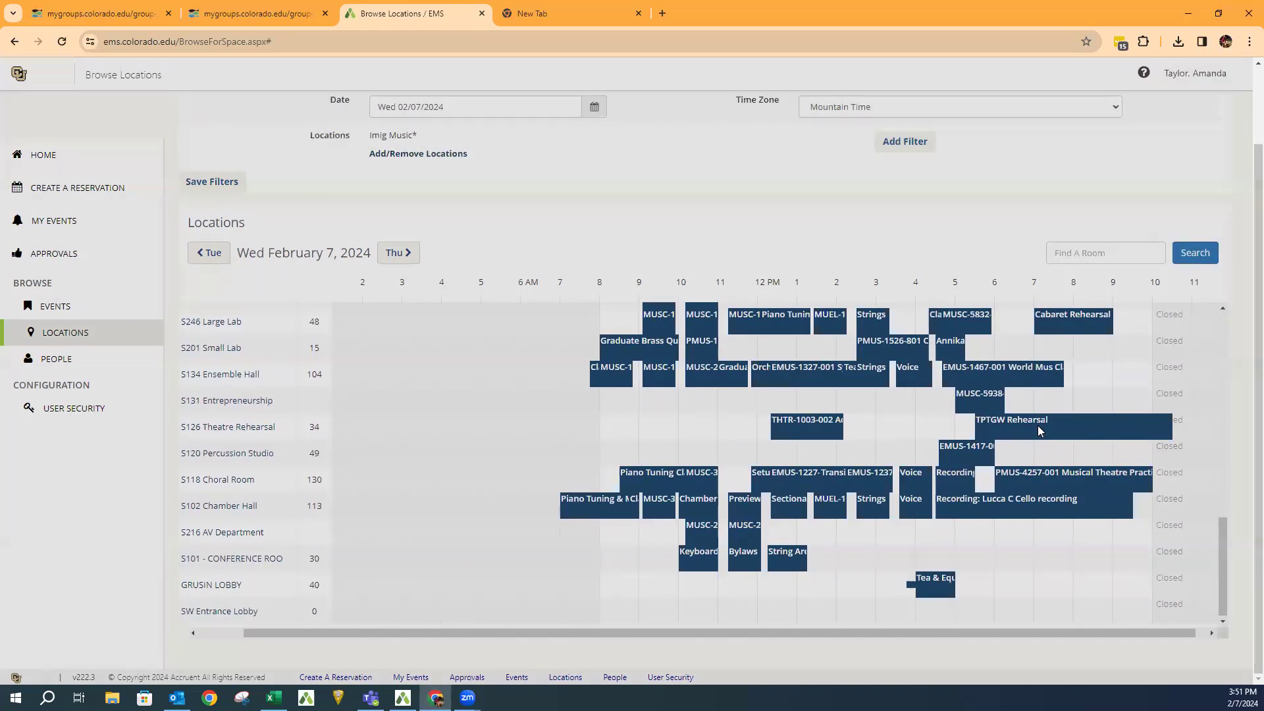
click(563, 128)
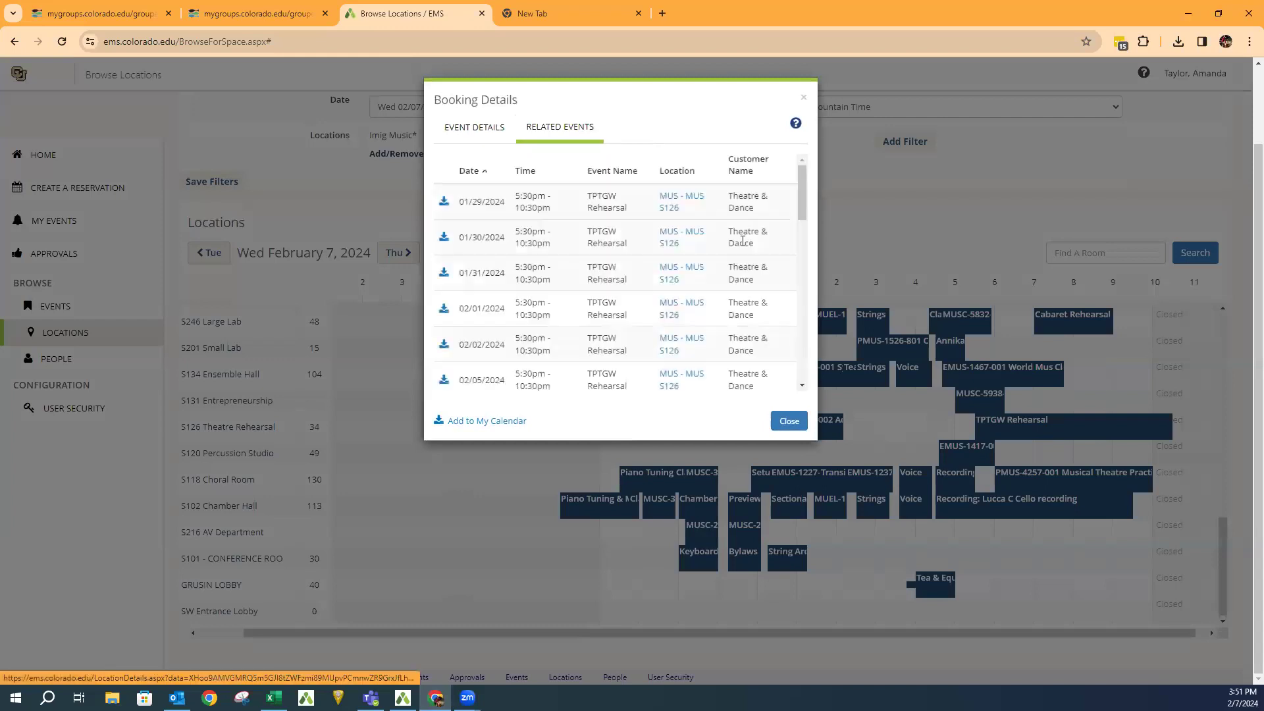
drag(801, 188, 809, 90)
click(804, 95)
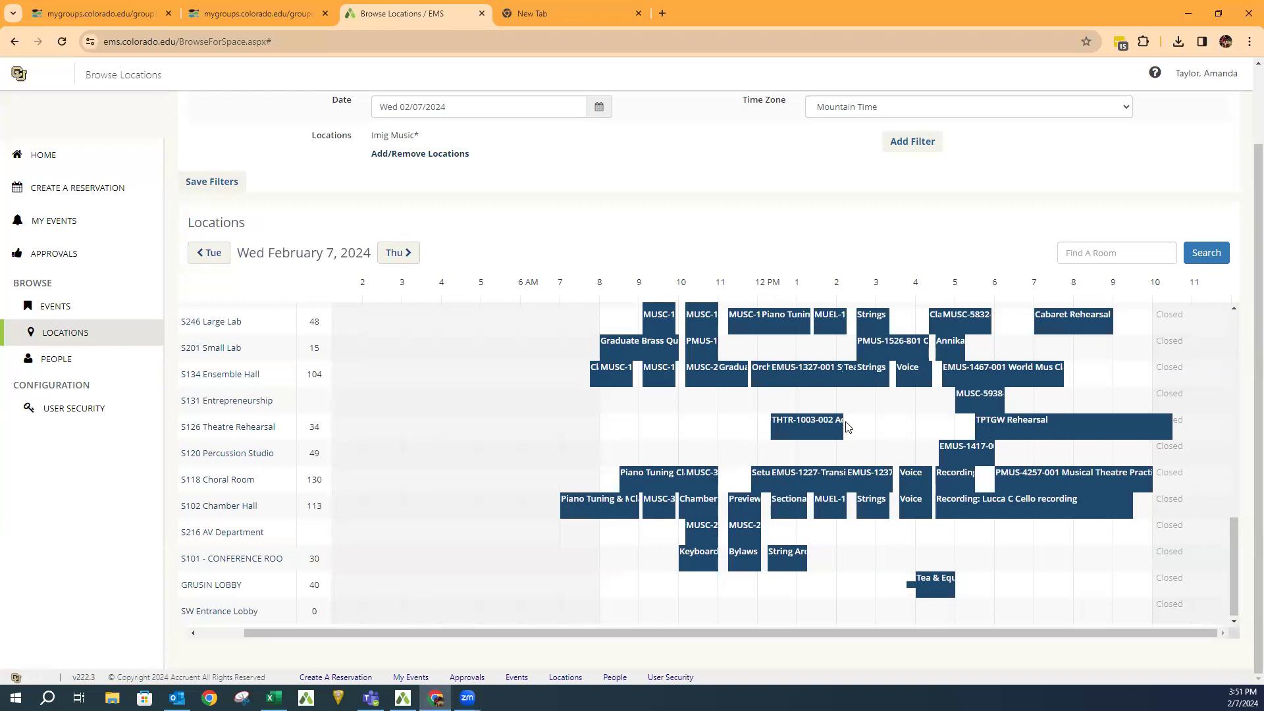
scroll(847, 426, up, 2)
scroll(848, 426, up, 2)
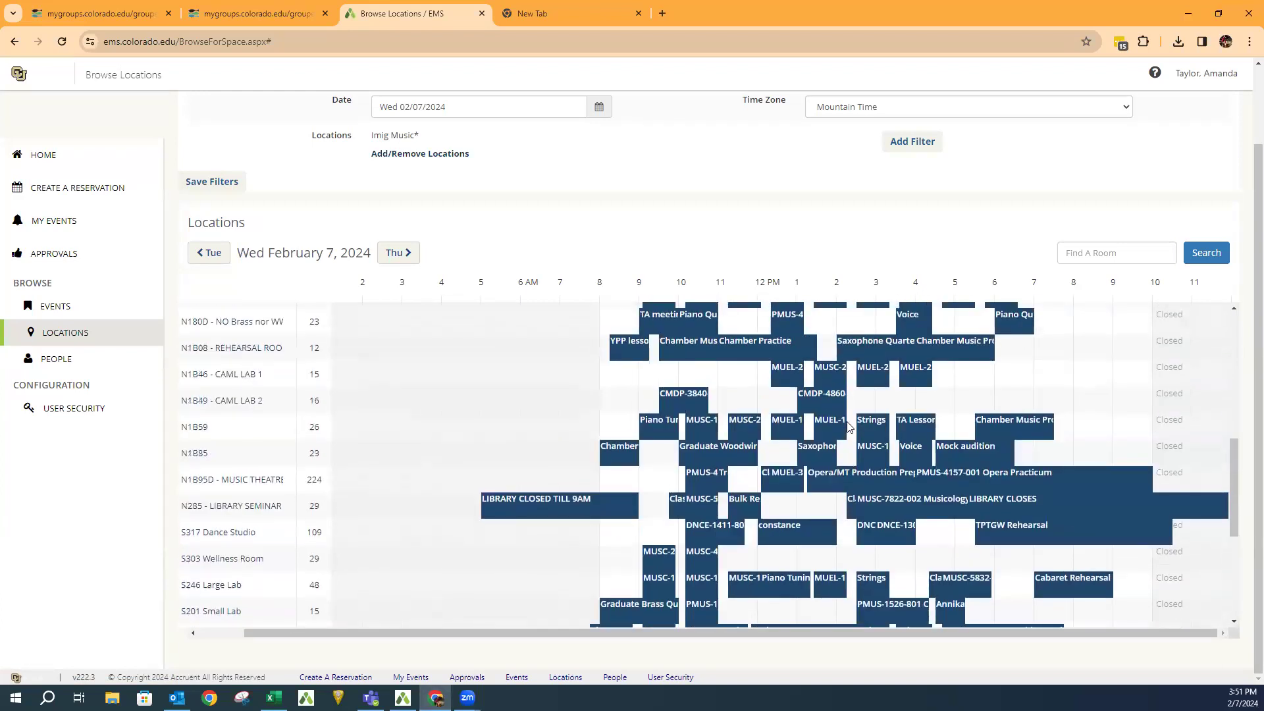
scroll(909, 370, up, 4)
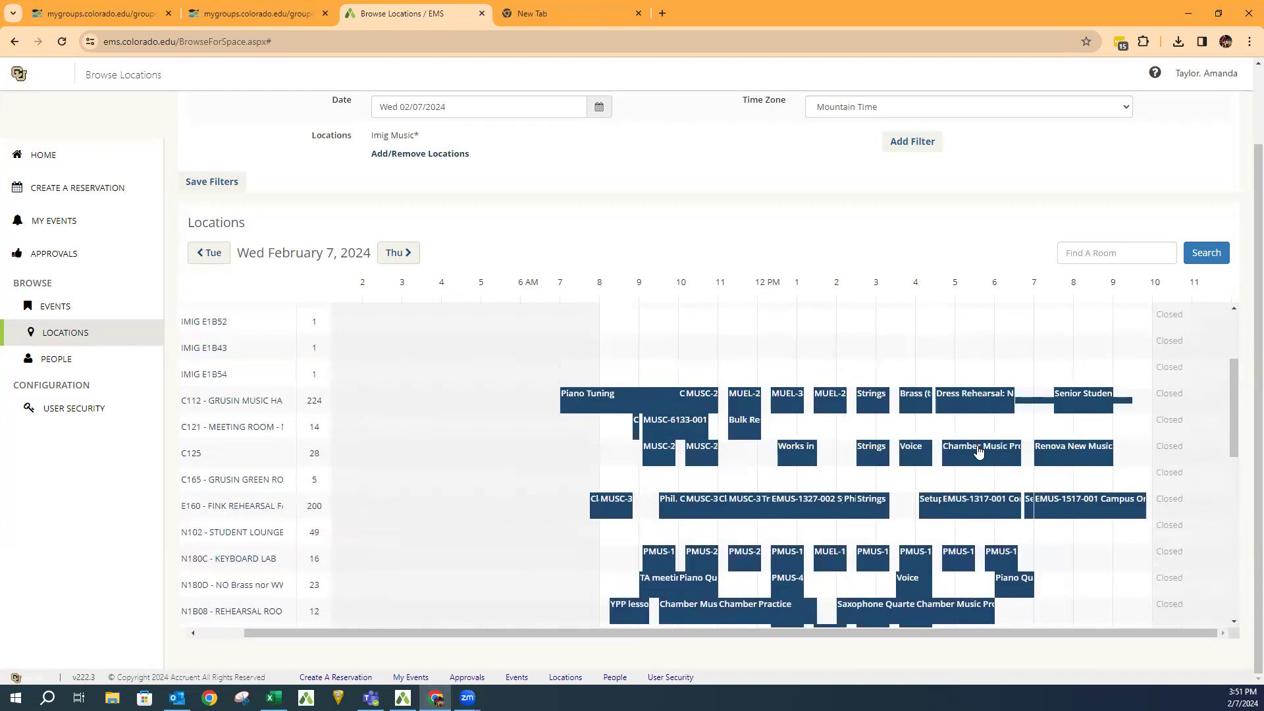
Change the date of the Imig Music* room schedule to Monday, February 12, 2024
scroll(980, 447, down, 3)
scroll(973, 423, up, 4)
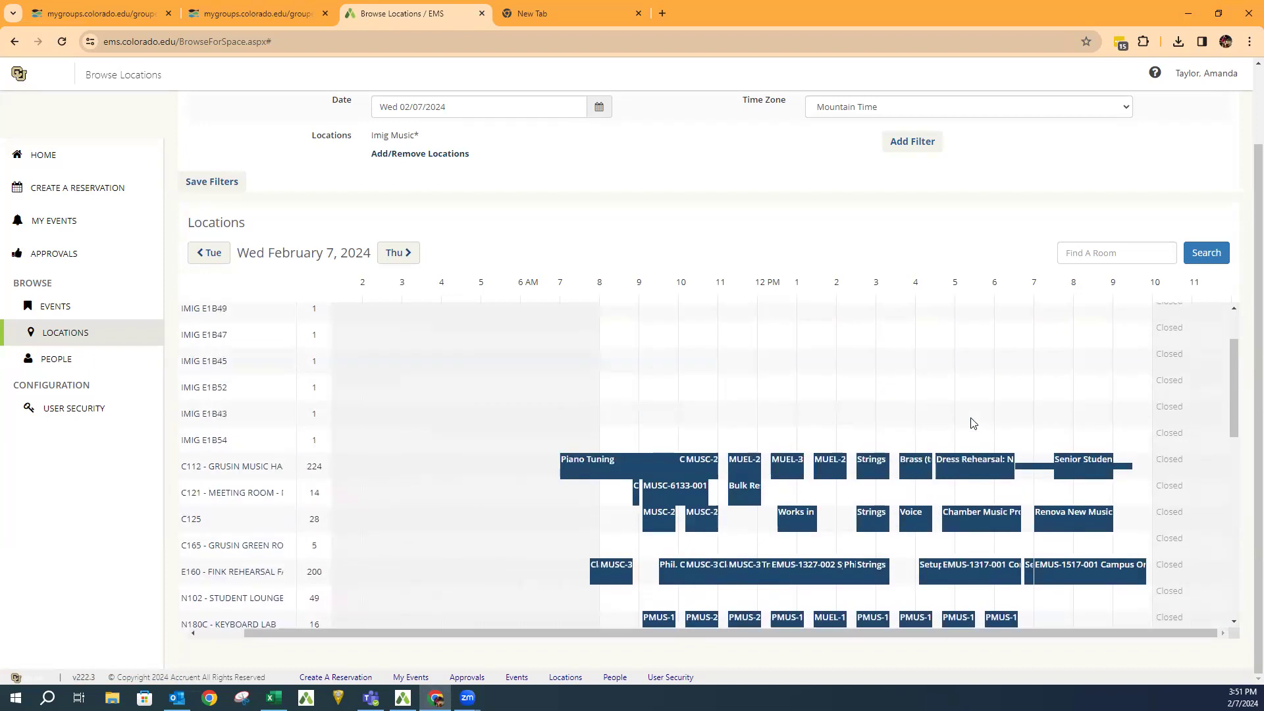
scroll(972, 424, up, 2)
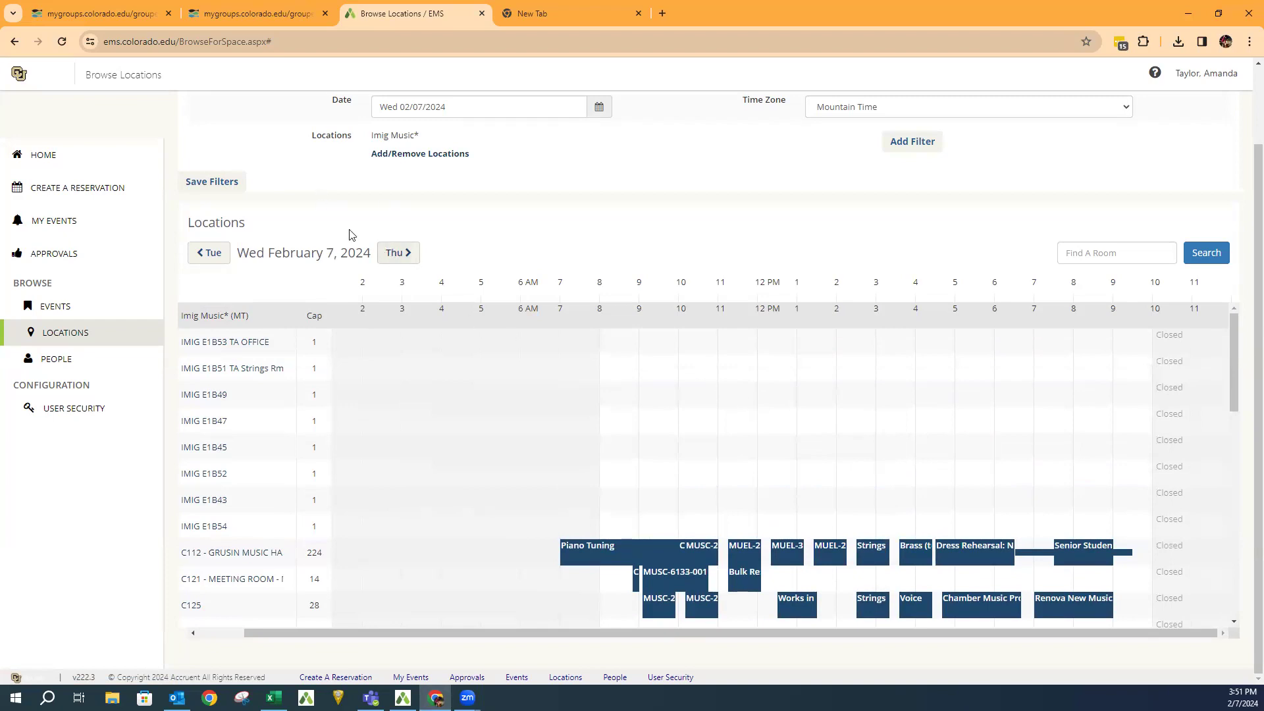
click(455, 108)
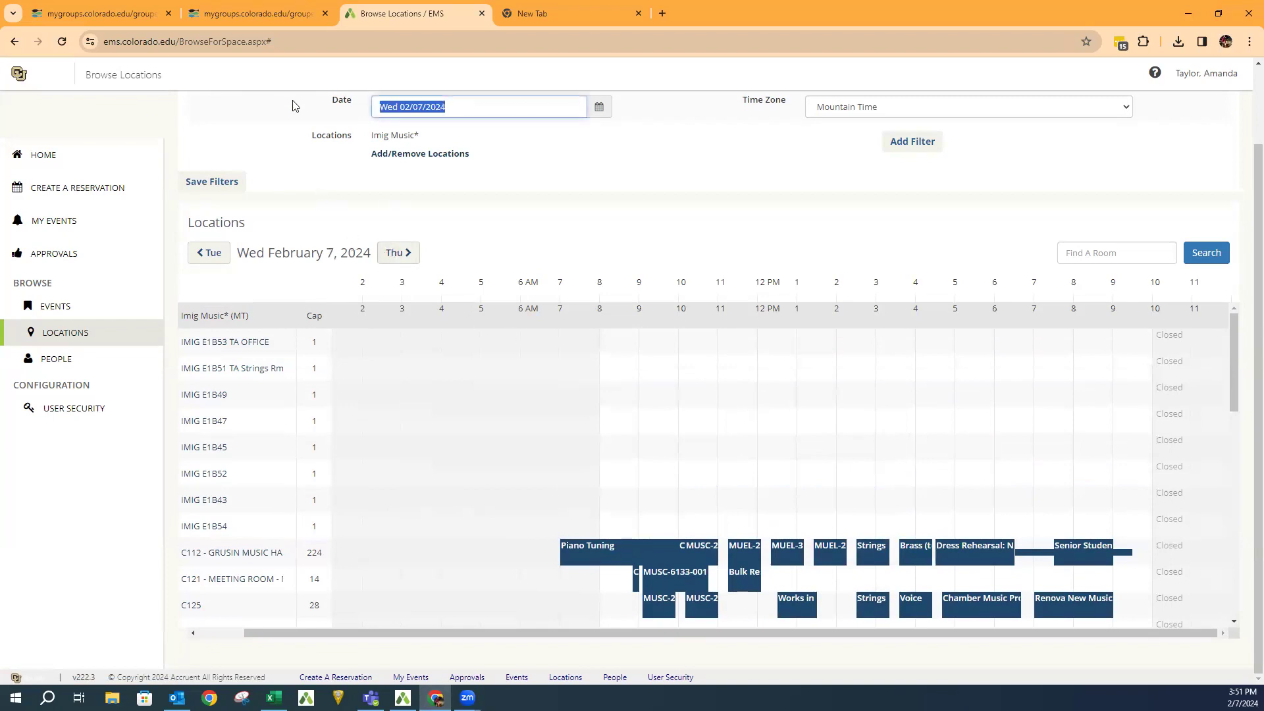
click(599, 106)
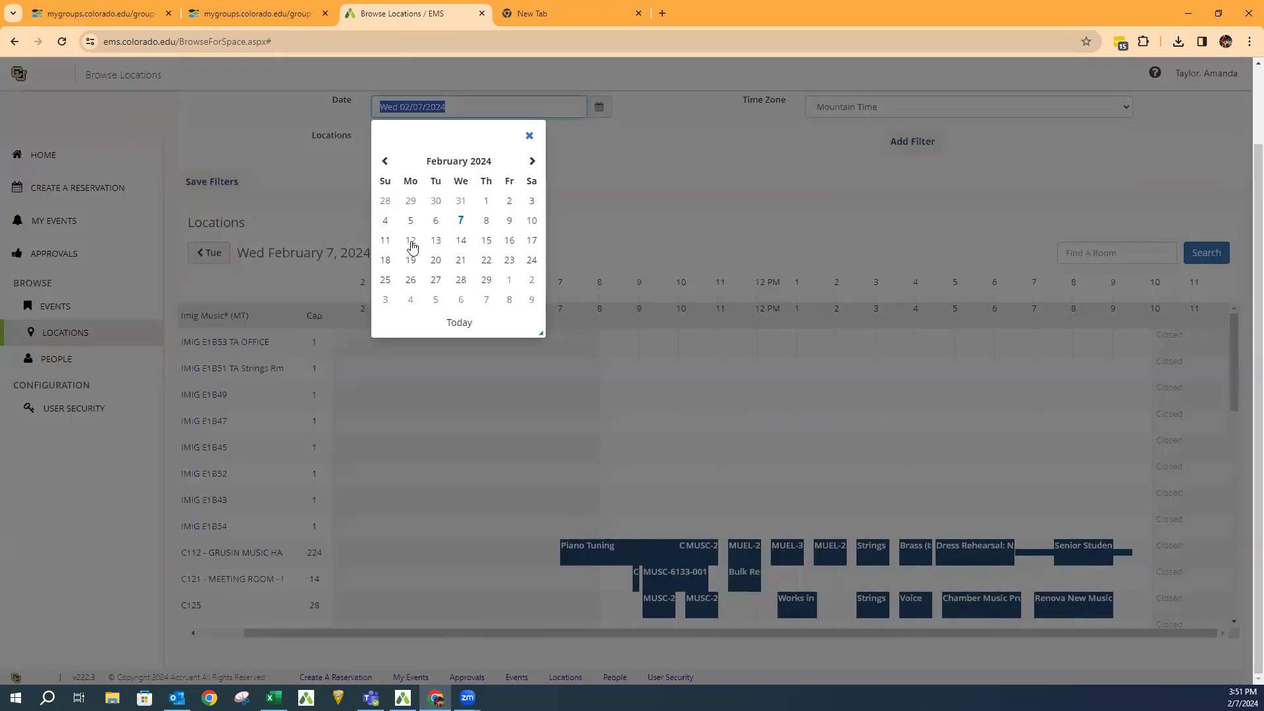
click(411, 241)
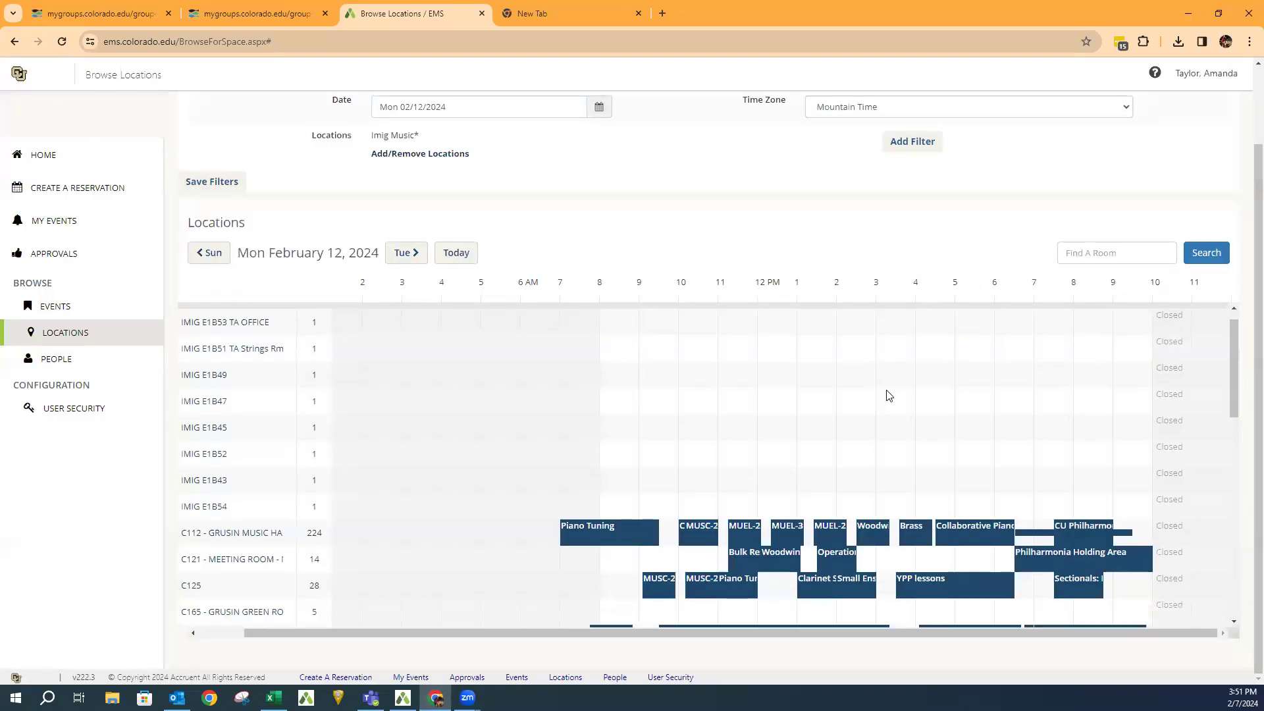
Start a new reservation in the free 4:00 PM to 5:00 PM slot of the C121 meeting room on February 12, 2024
scroll(882, 395, down, 10)
scroll(886, 423, down, 3)
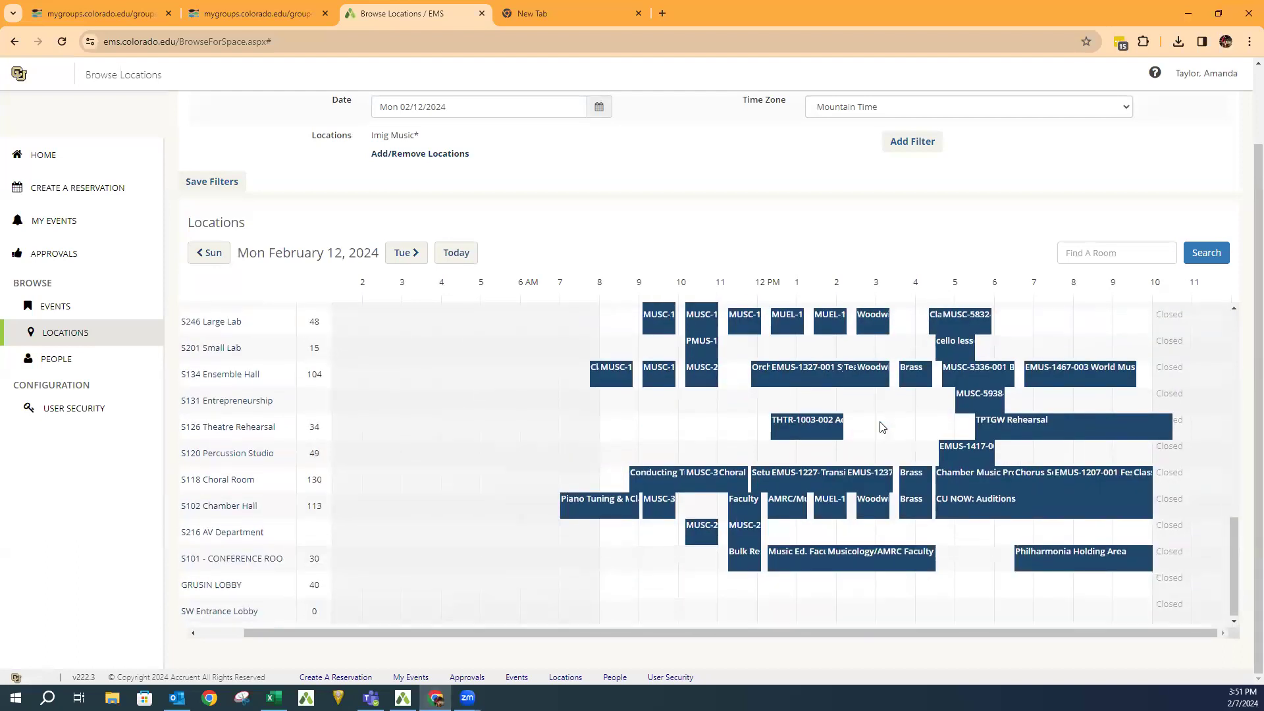
scroll(875, 424, up, 10)
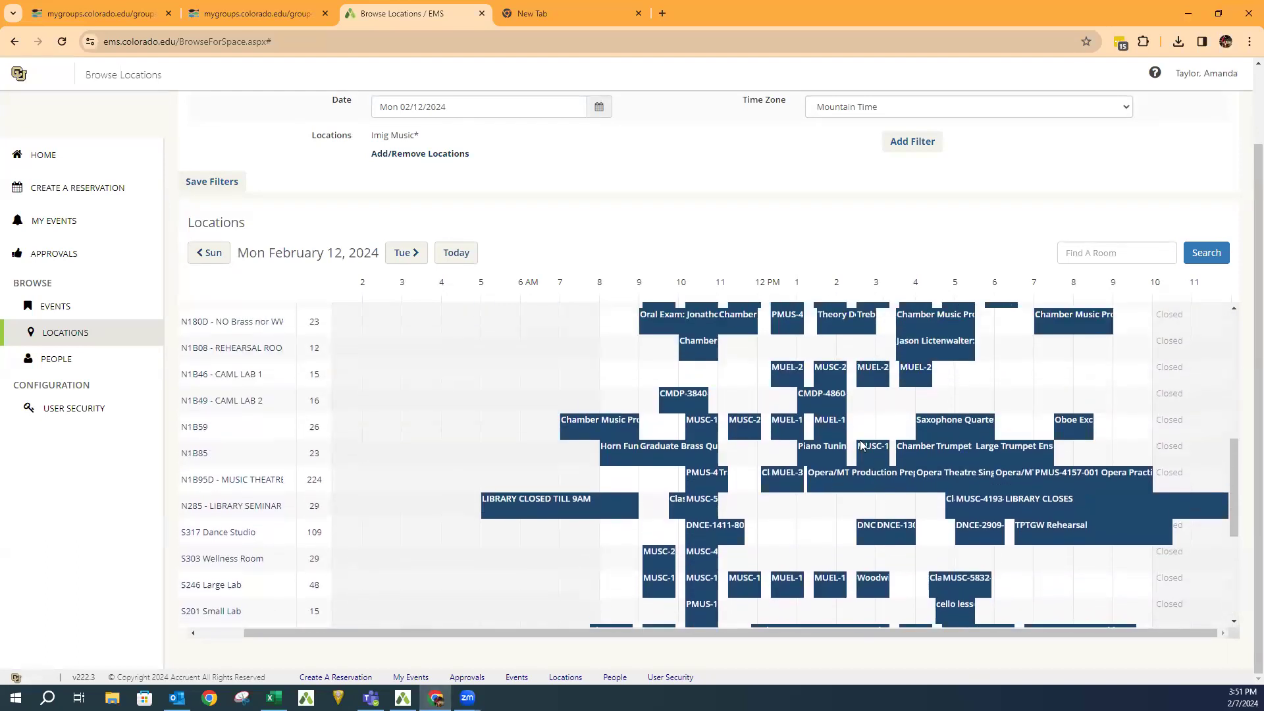
scroll(835, 492, up, 5)
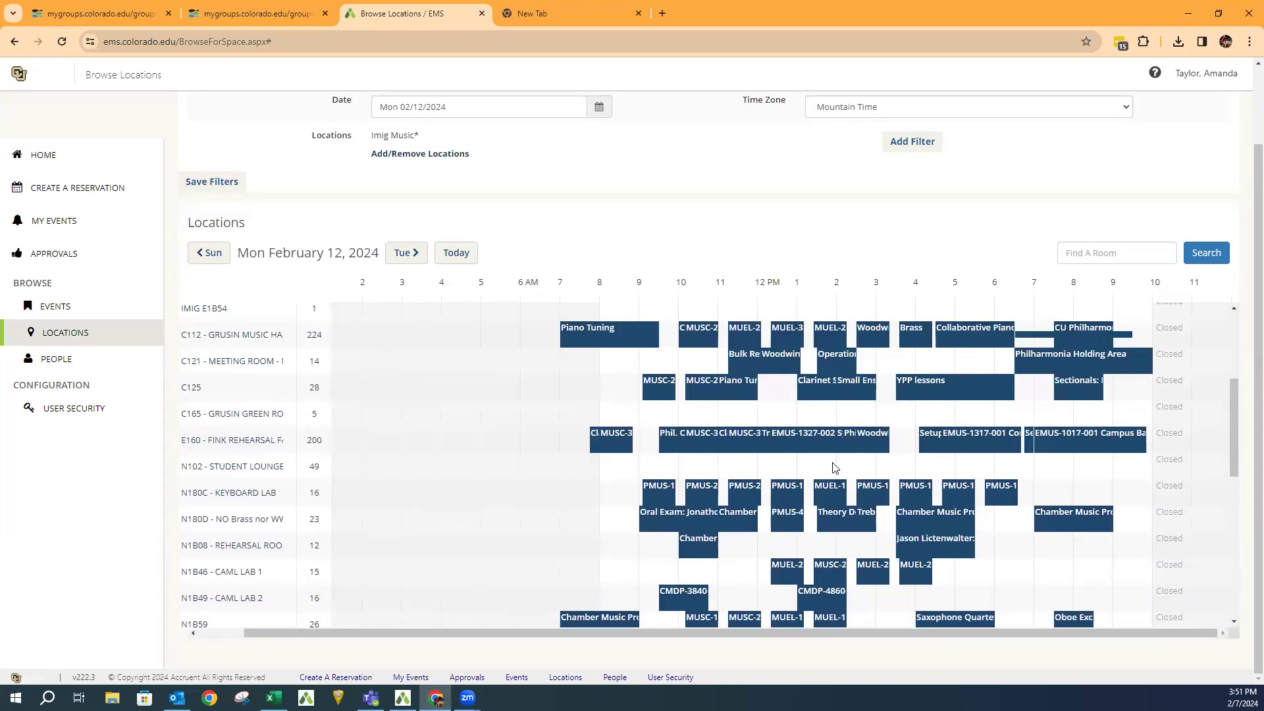
click(945, 367)
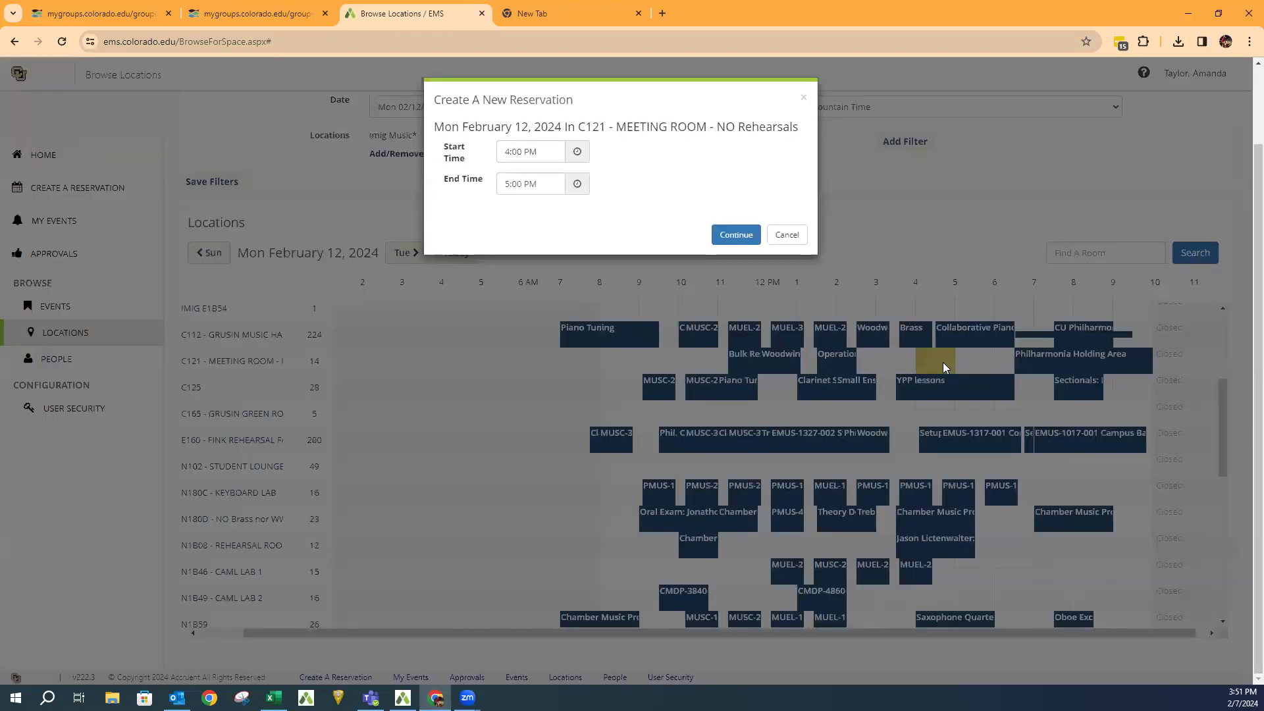
click(735, 235)
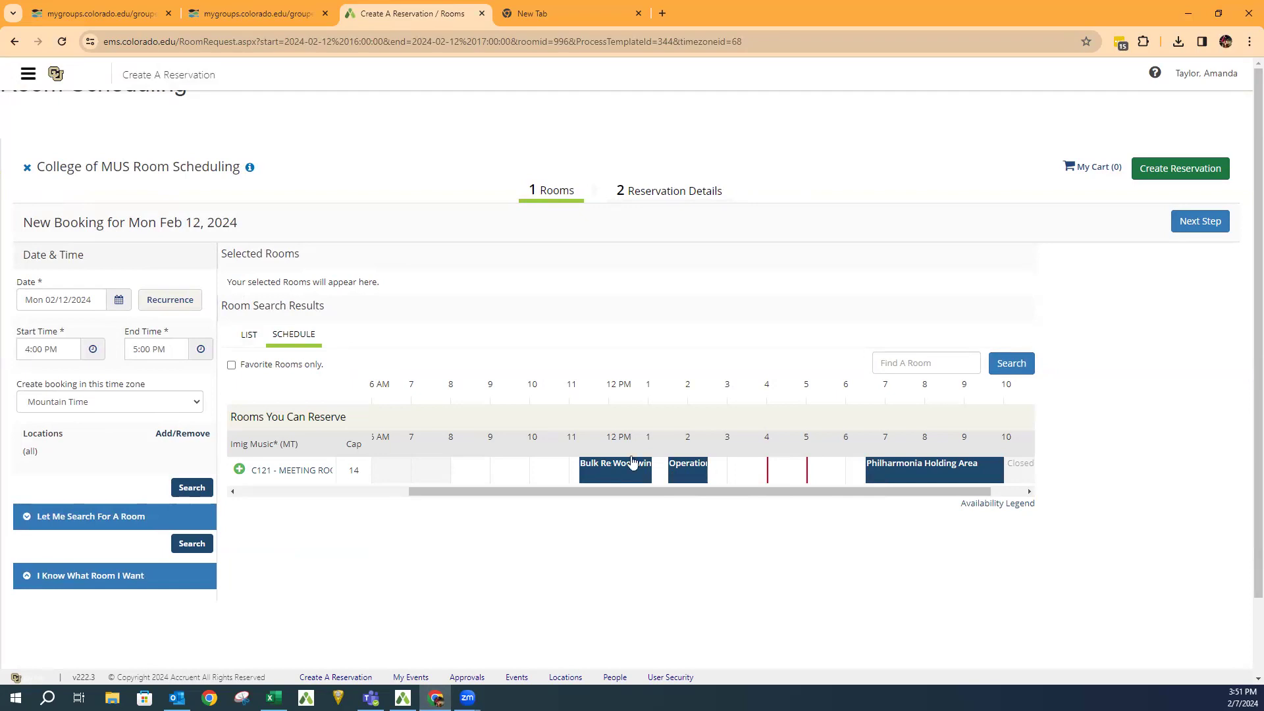
Set the new booking's start time to 3:45 PM and its end time to 5:00 PM
double_click(42, 347)
text(1)
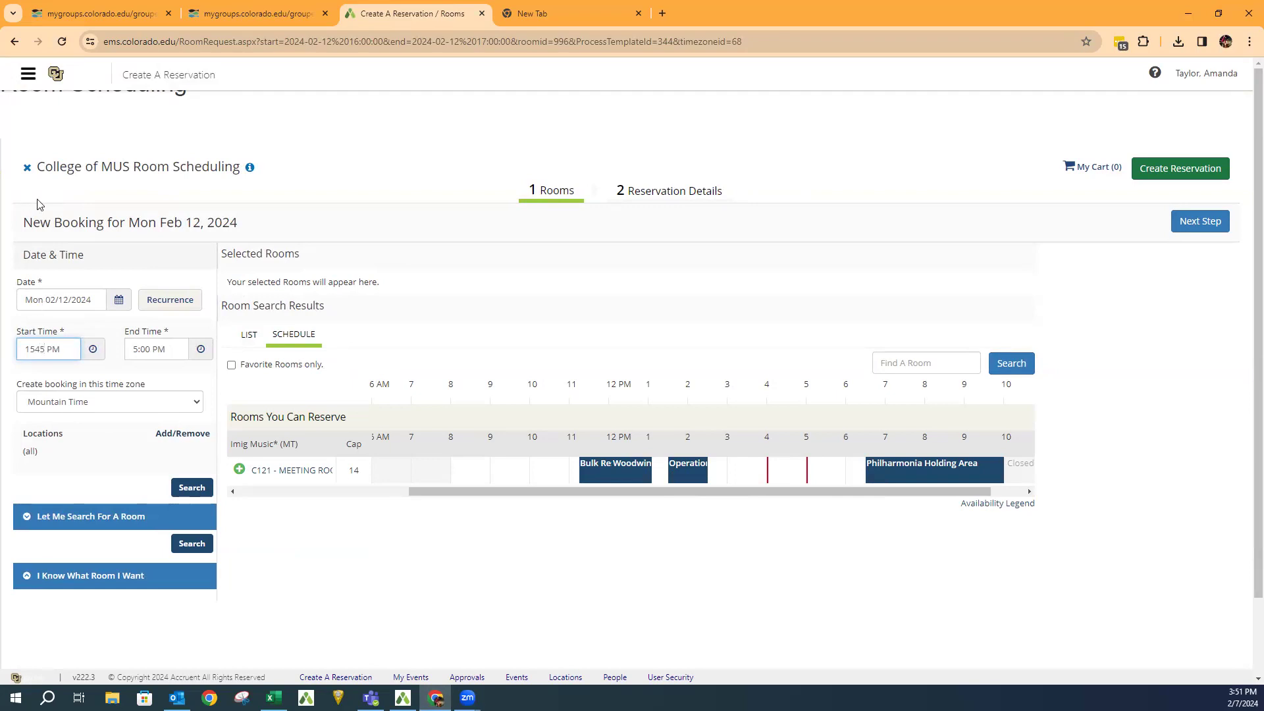
text(545)
click(180, 354)
text(1700)
click(37, 347)
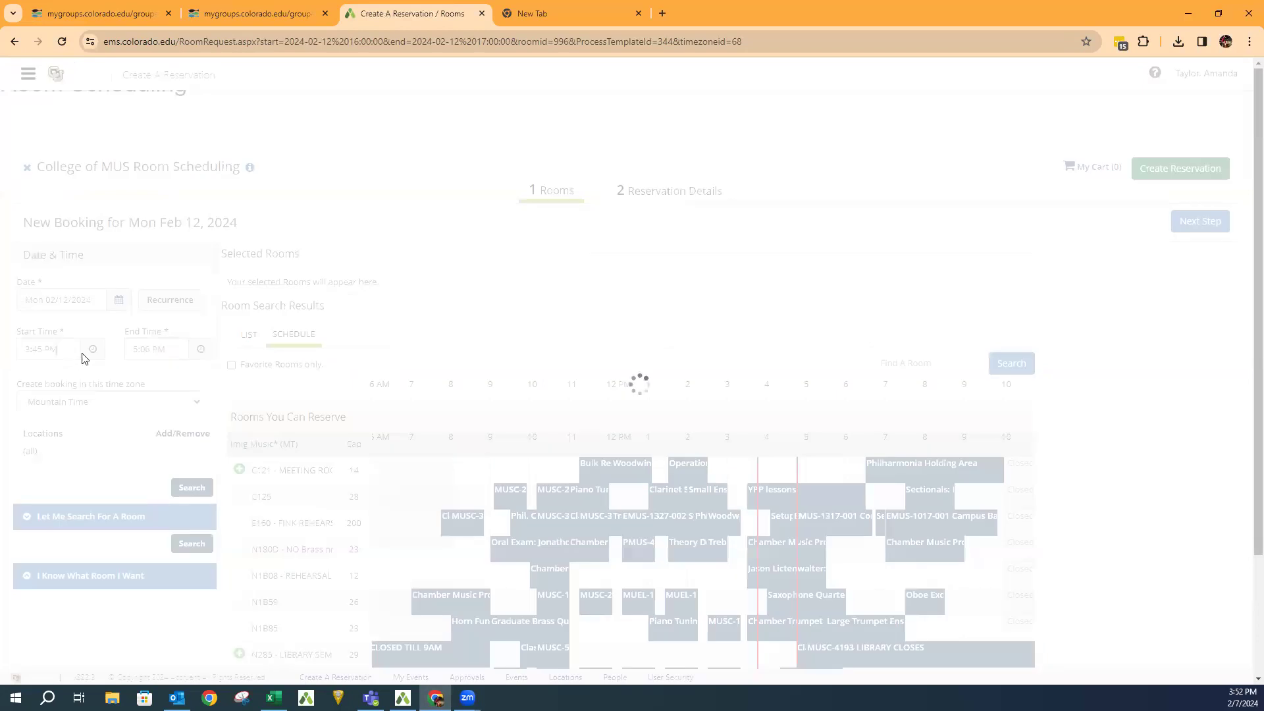
Add the C121 meeting room to the booking and acknowledge its room-use notice
scroll(844, 438, down, 3)
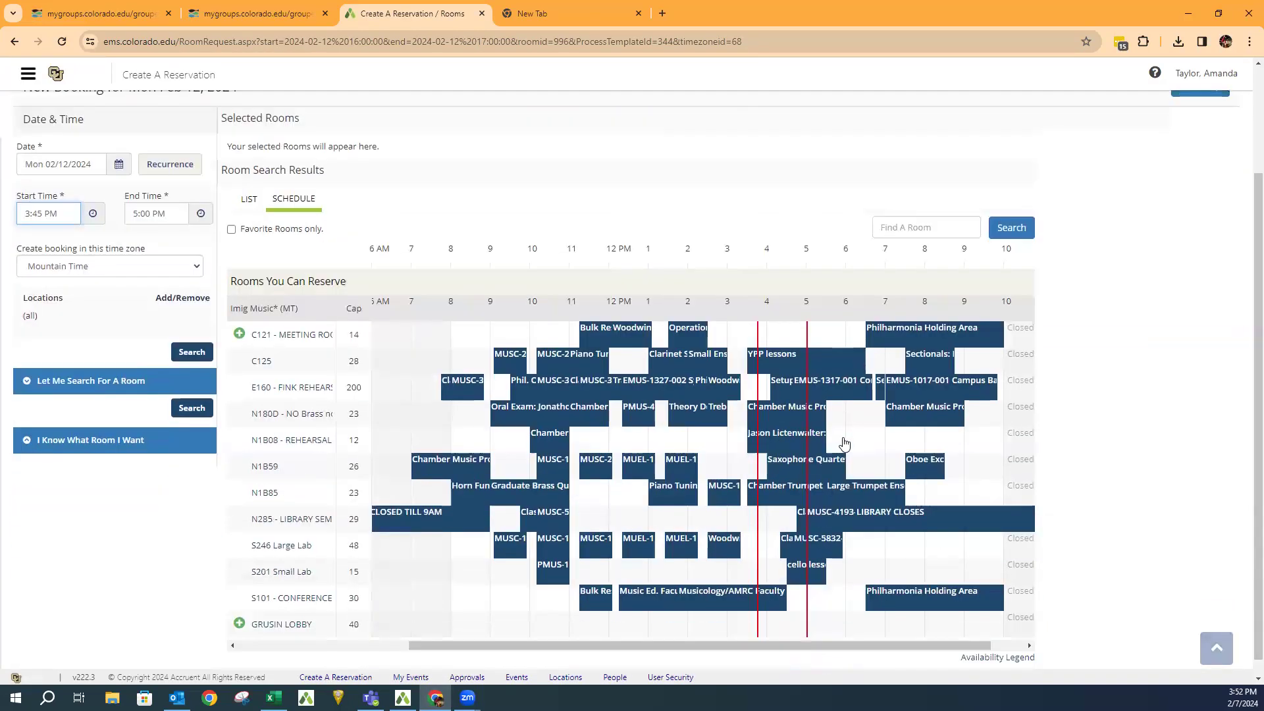
click(239, 317)
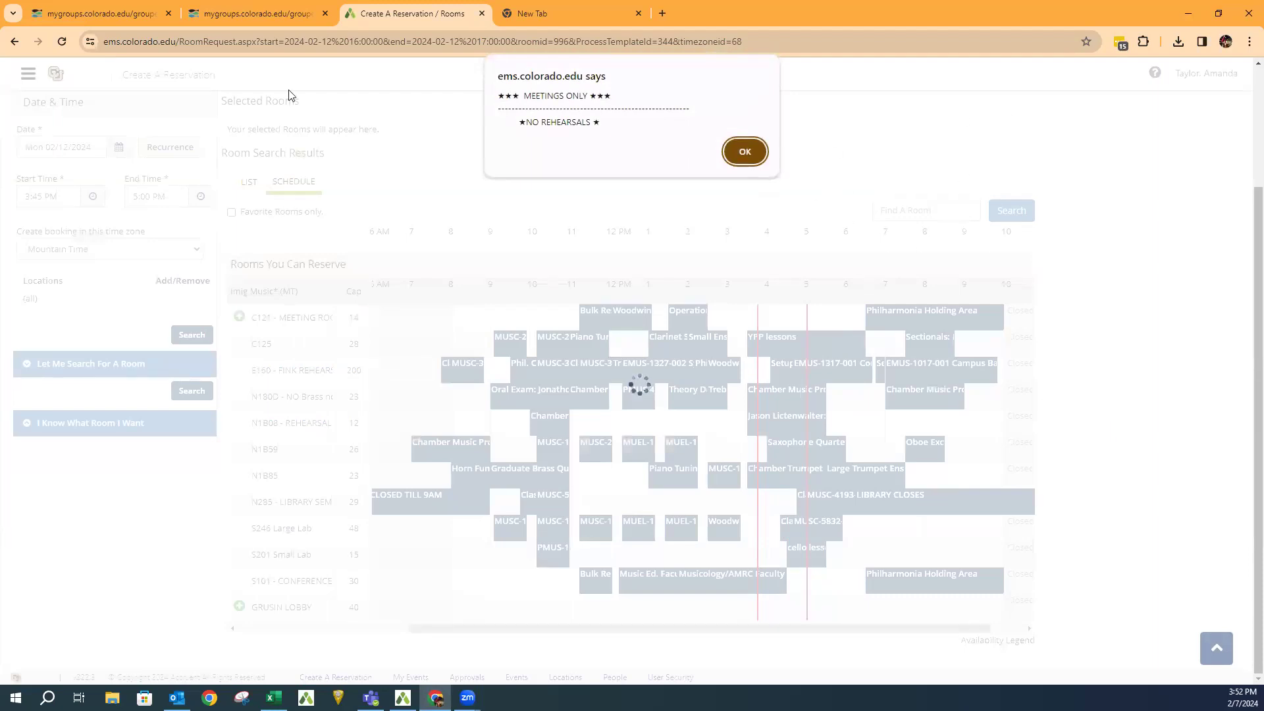
click(757, 156)
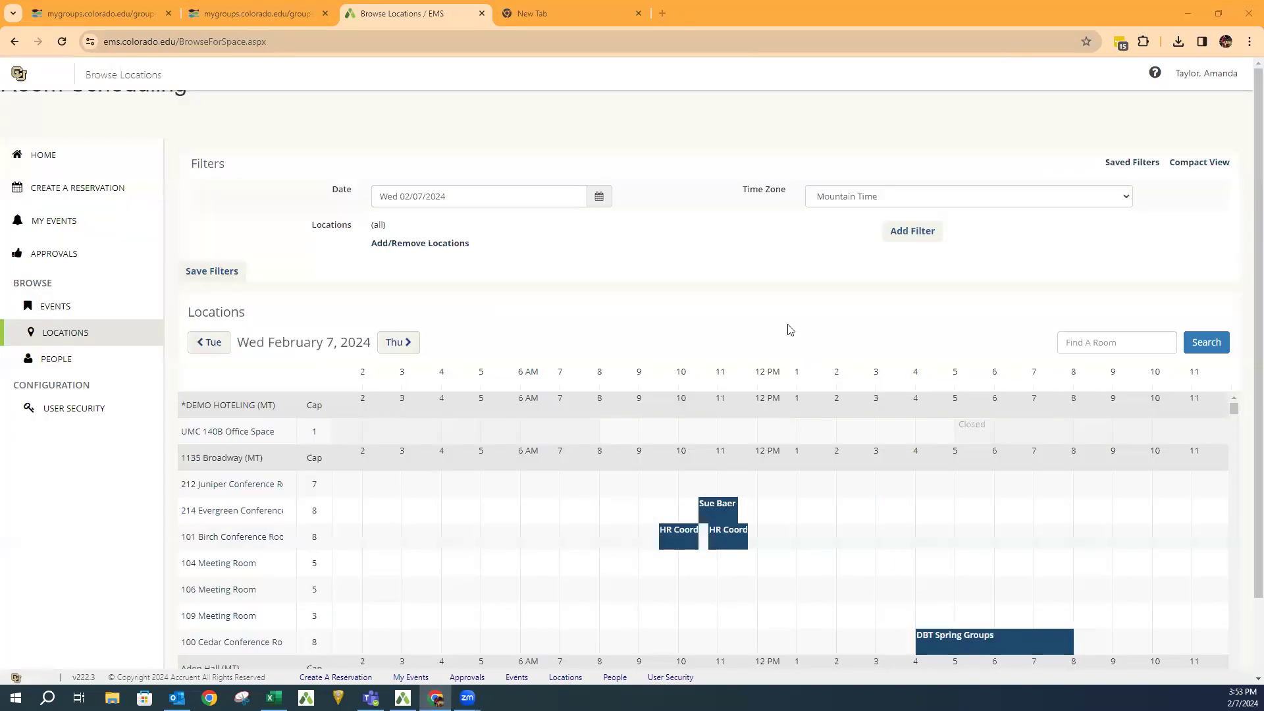
Restrict the February 7, 2024 Browse Locations schedule to the Imig Music* building
scroll(764, 350, down, 1)
scroll(573, 265, up, 1)
click(424, 247)
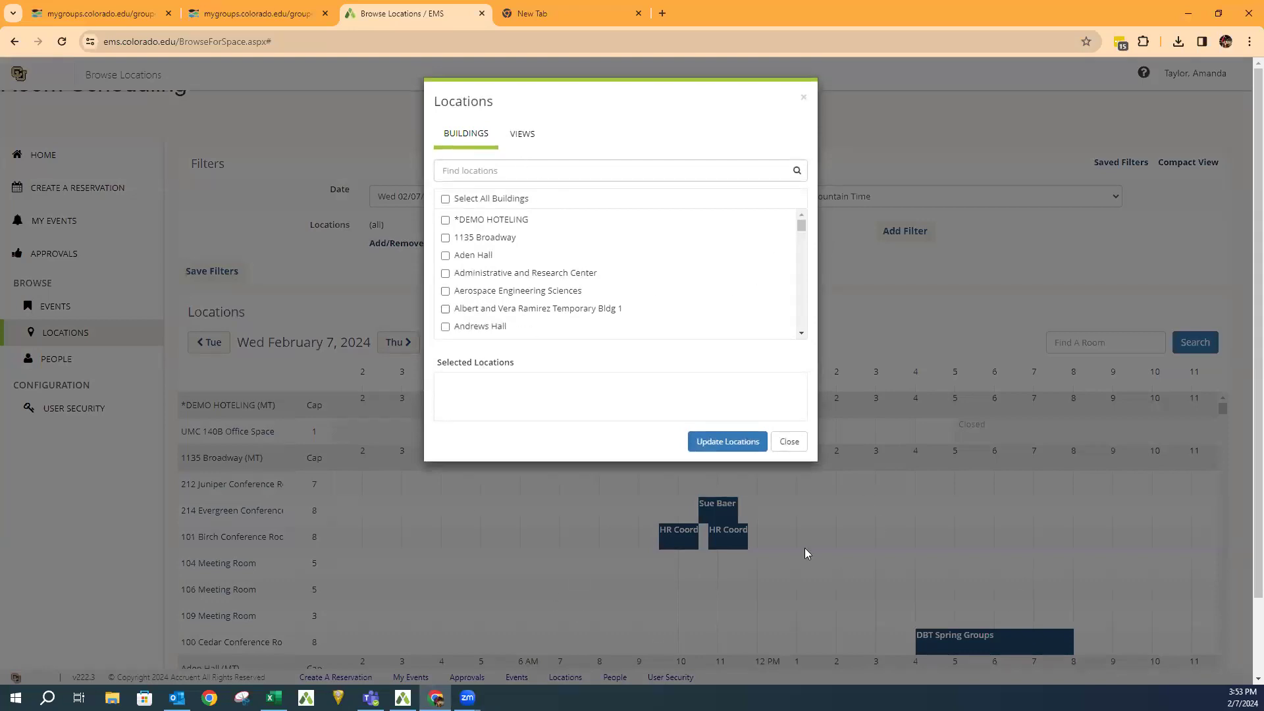
click(802, 333)
drag(802, 332, 801, 325)
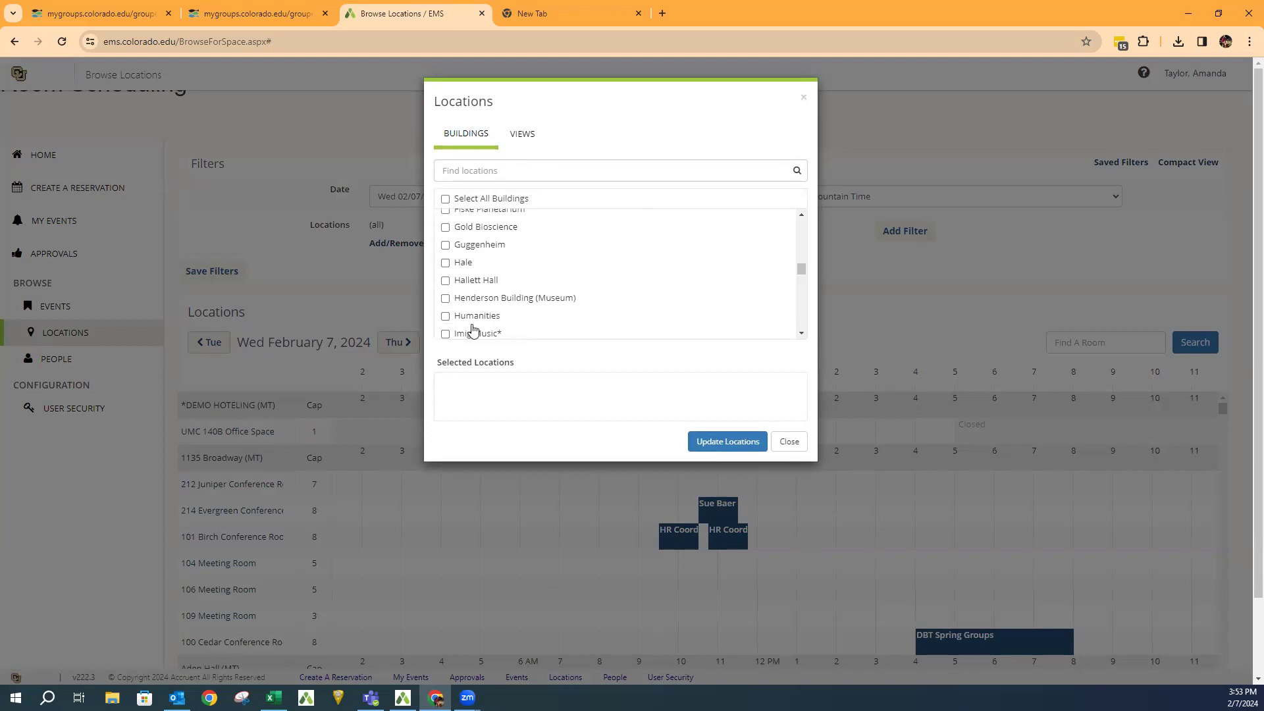
click(453, 335)
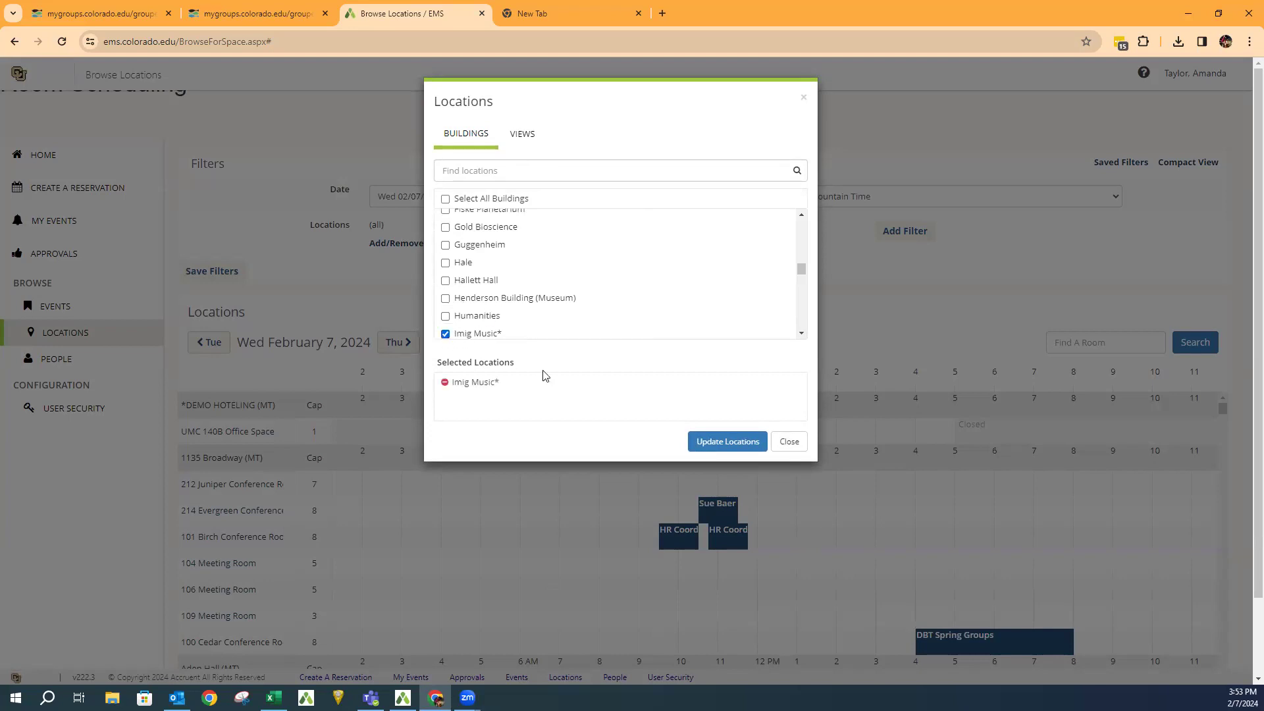
click(700, 444)
View the new-reservation form for free slots in S246 Large Lab and S201 Small Lab, dismissing each without booking
scroll(911, 426, down, 5)
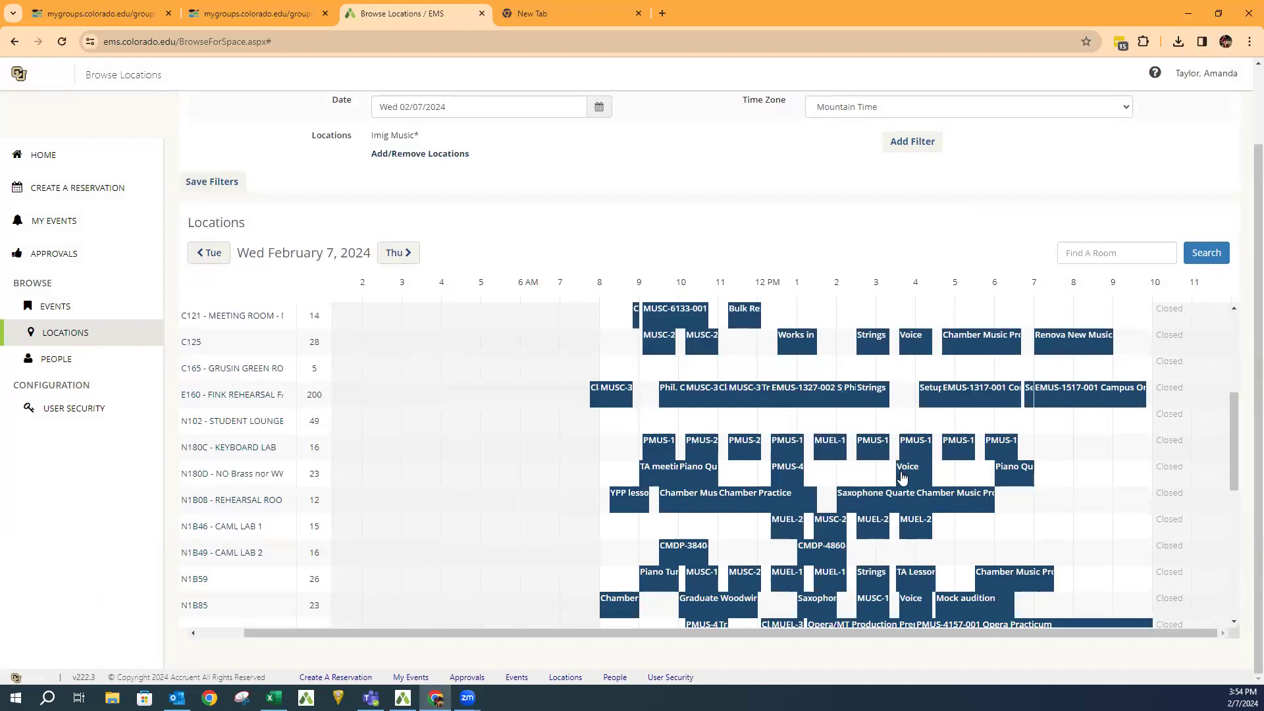
scroll(1023, 479, down, 1)
scroll(1023, 479, down, 3)
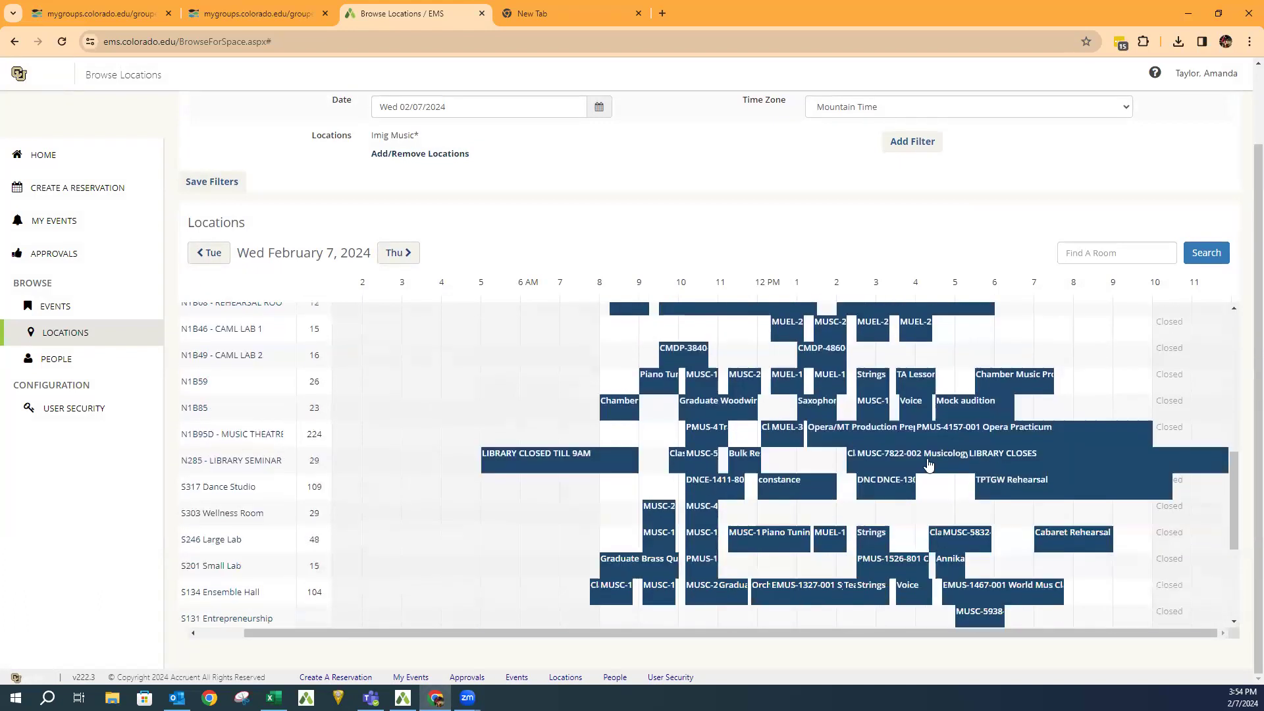
click(913, 543)
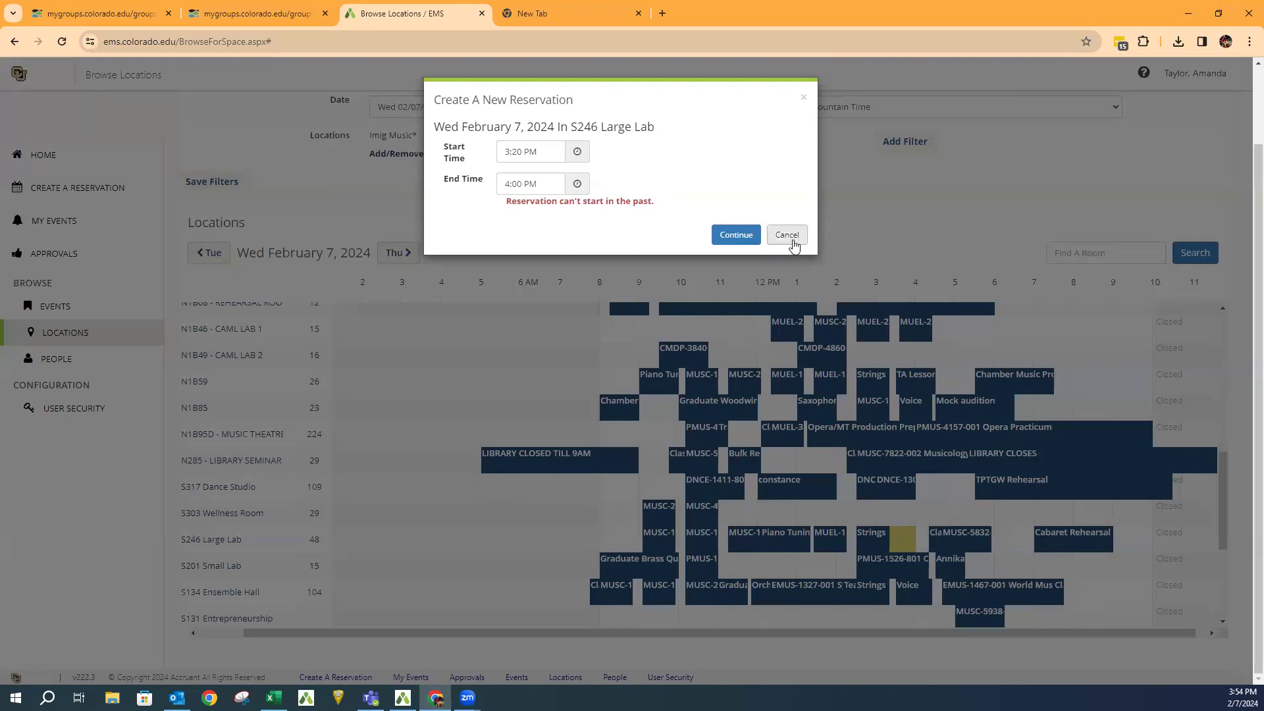
click(787, 235)
click(1025, 576)
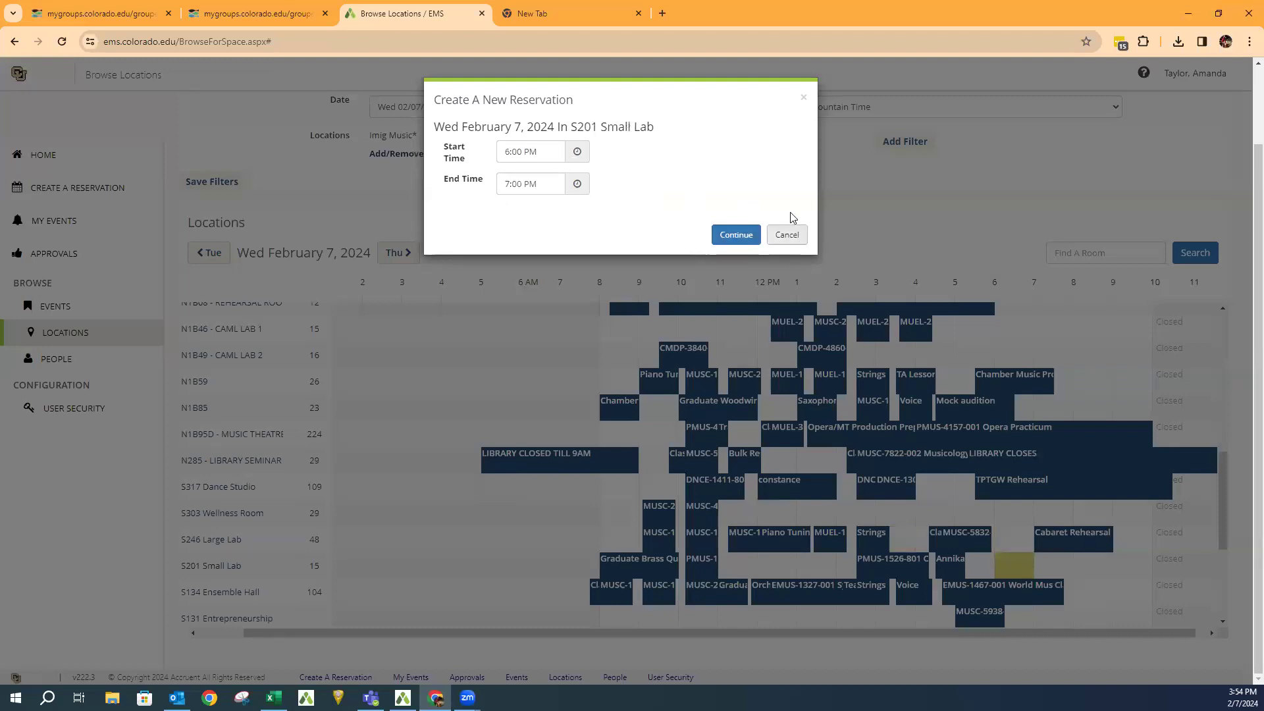
click(803, 97)
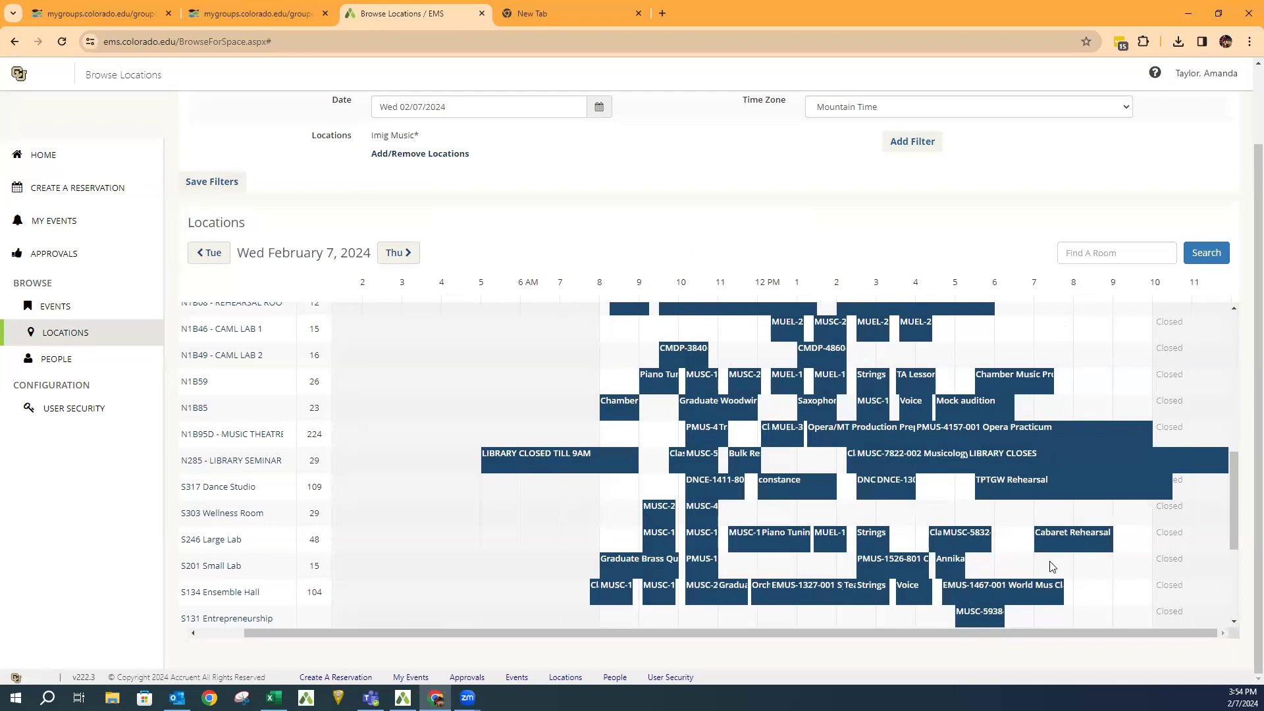
Review the options for adding a filter and the list of saved filters on the Browse Locations page
scroll(1049, 221, up, 1)
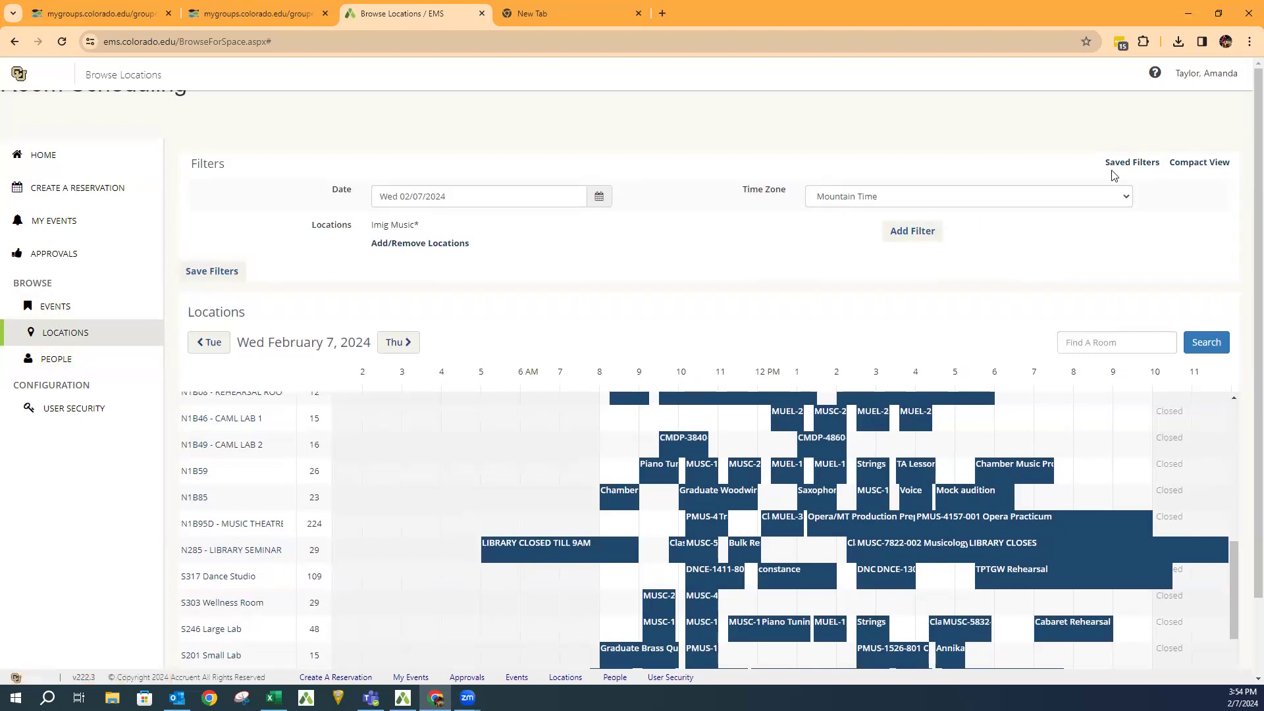
click(912, 231)
click(1122, 162)
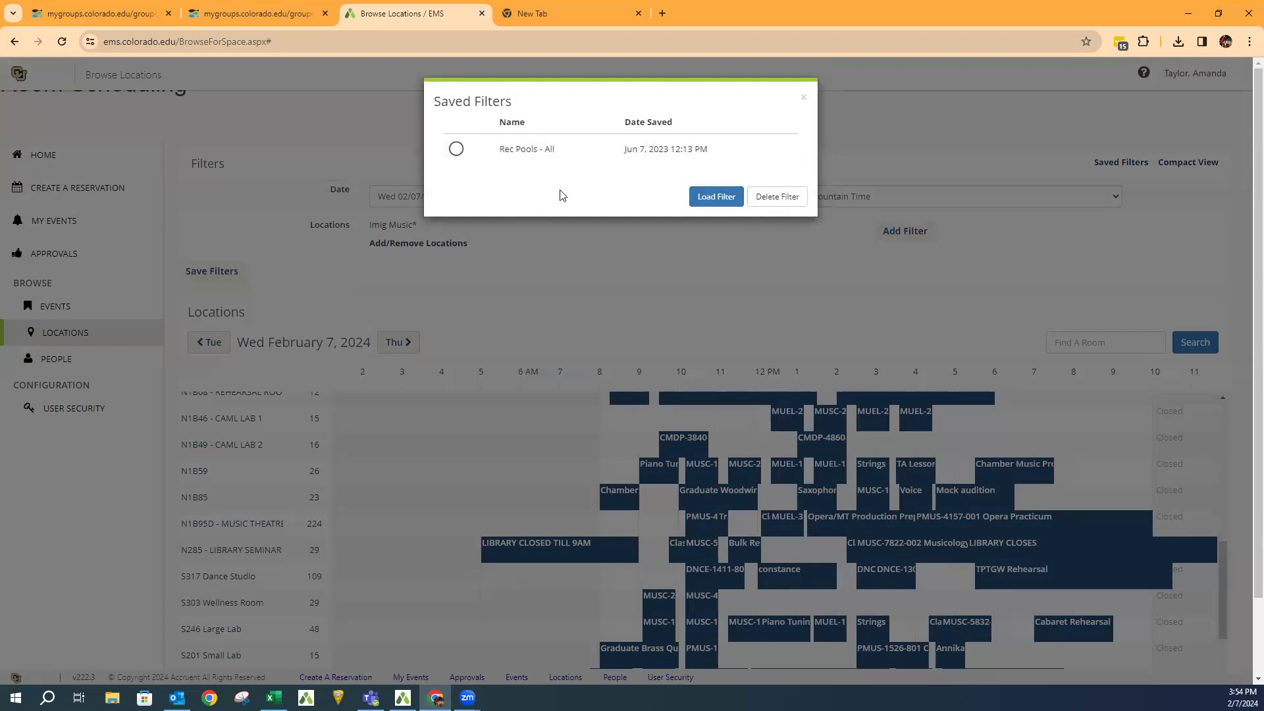
click(804, 98)
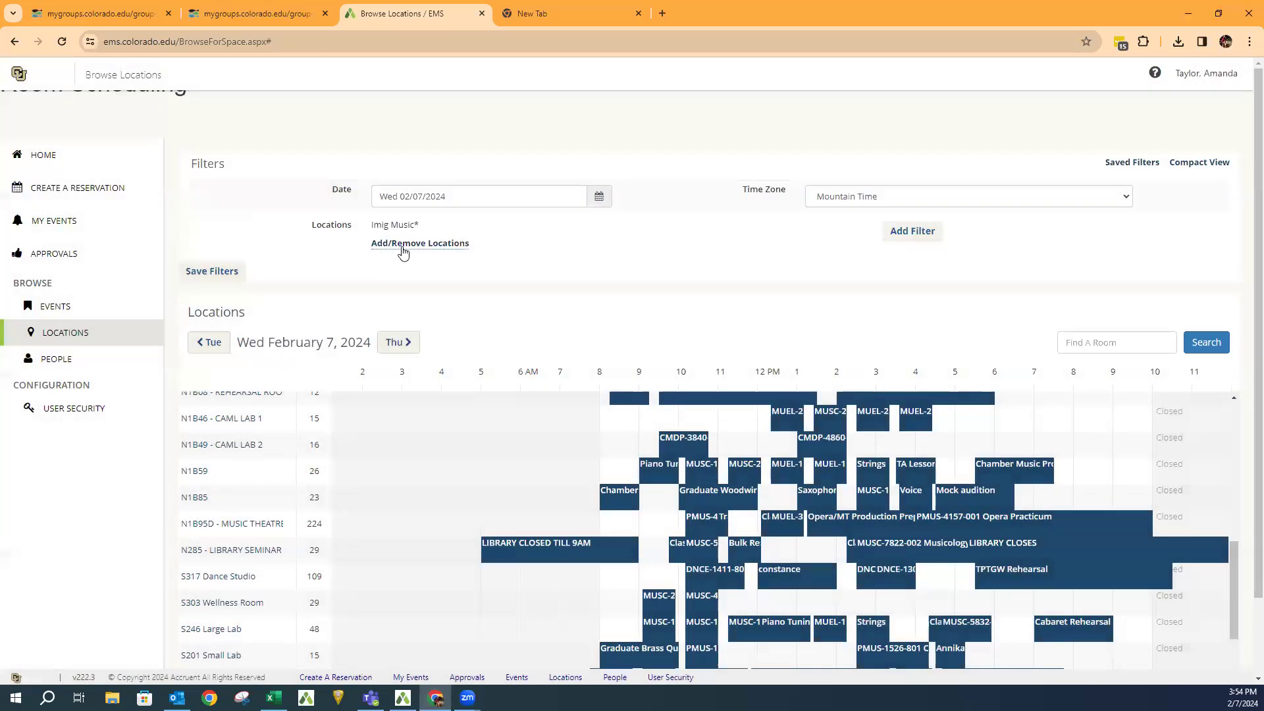
click(1131, 162)
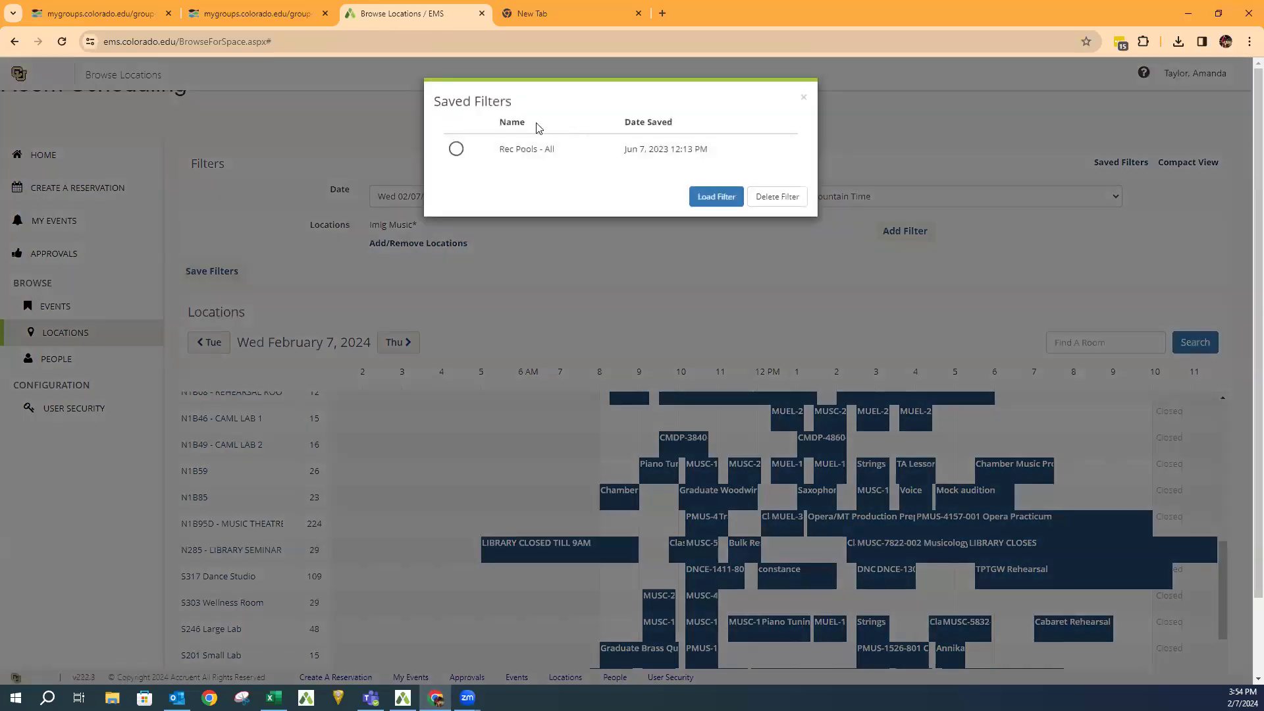
double_click(799, 100)
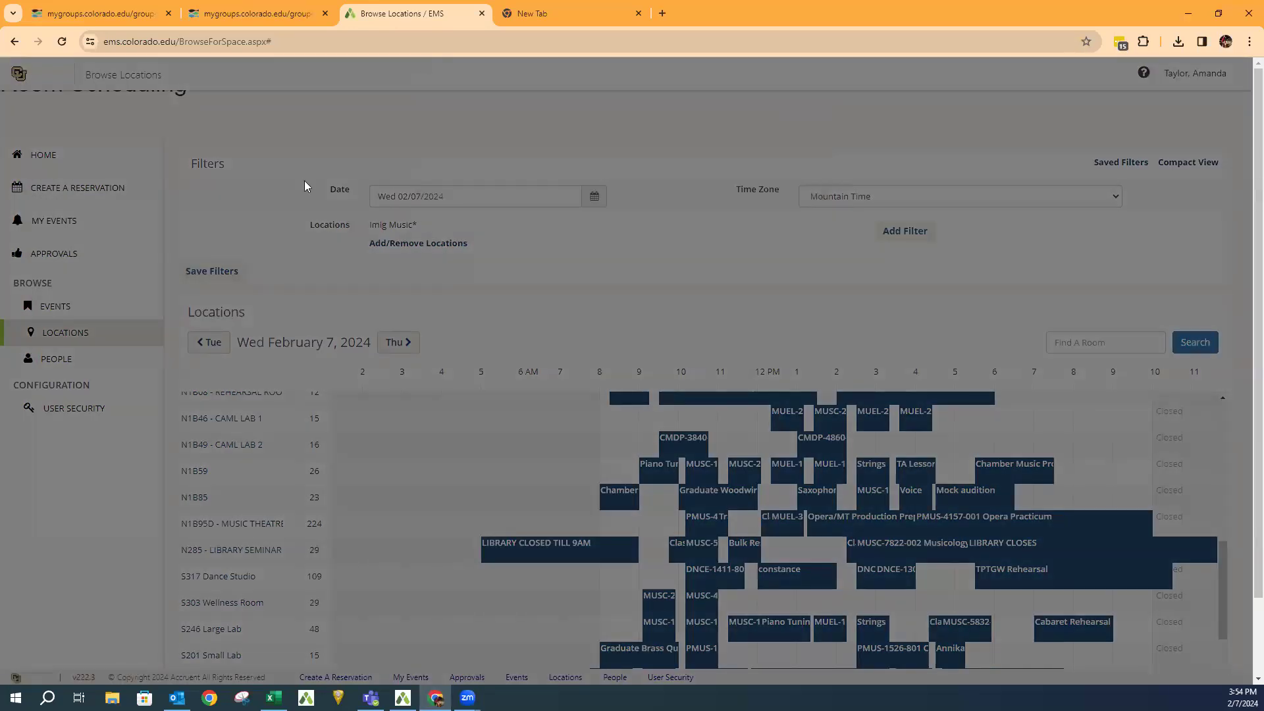
Save the current location filters as Imig Music* and load that saved filter into the schedule
key(Return)
key(Return)
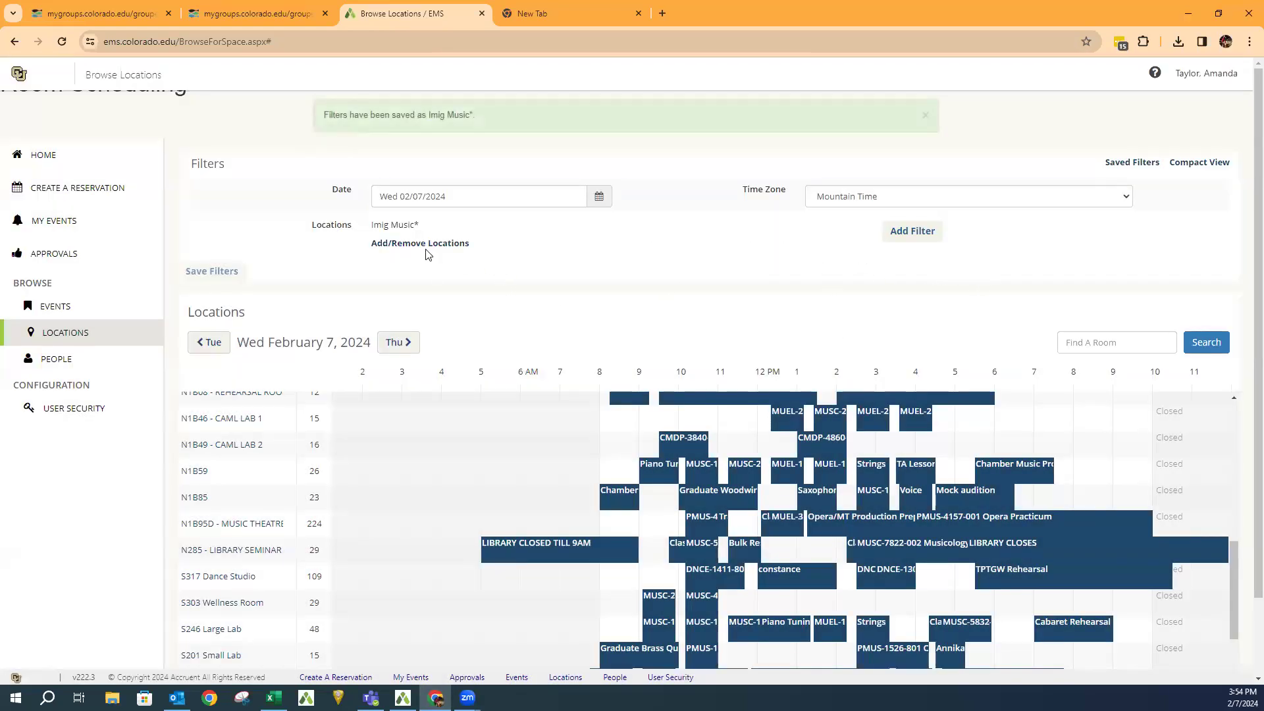
click(1145, 162)
click(456, 179)
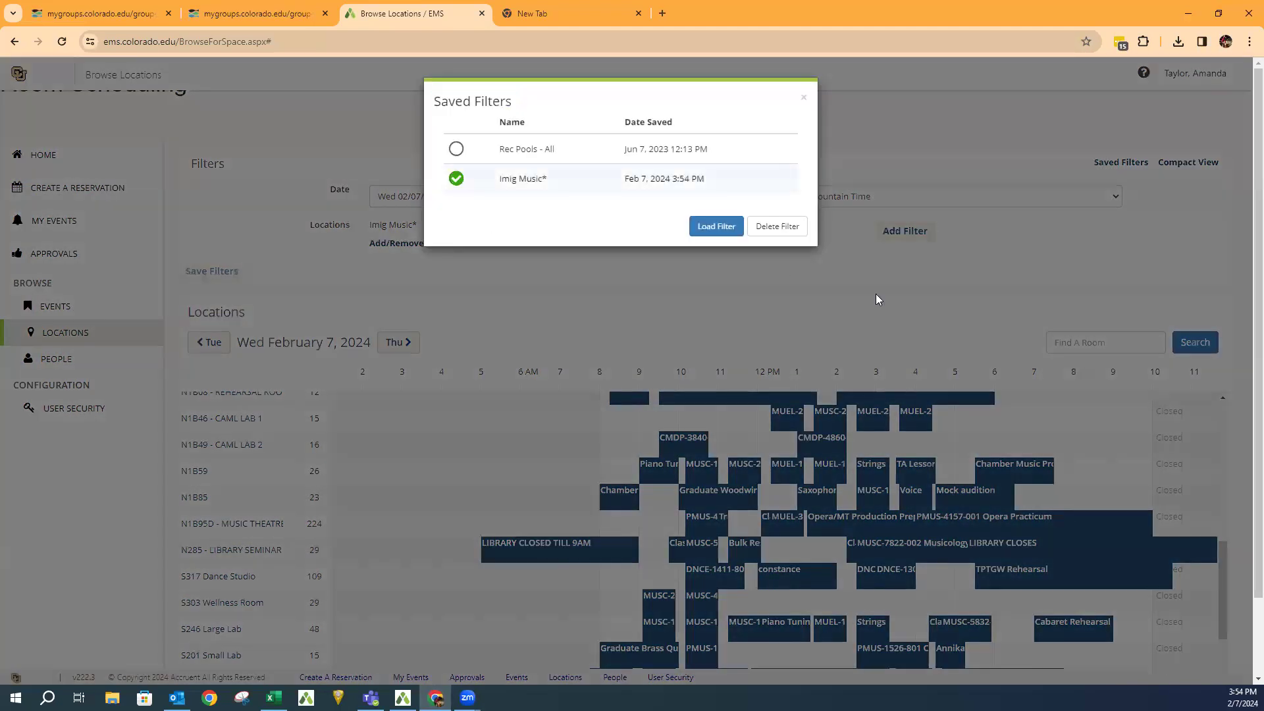
click(712, 227)
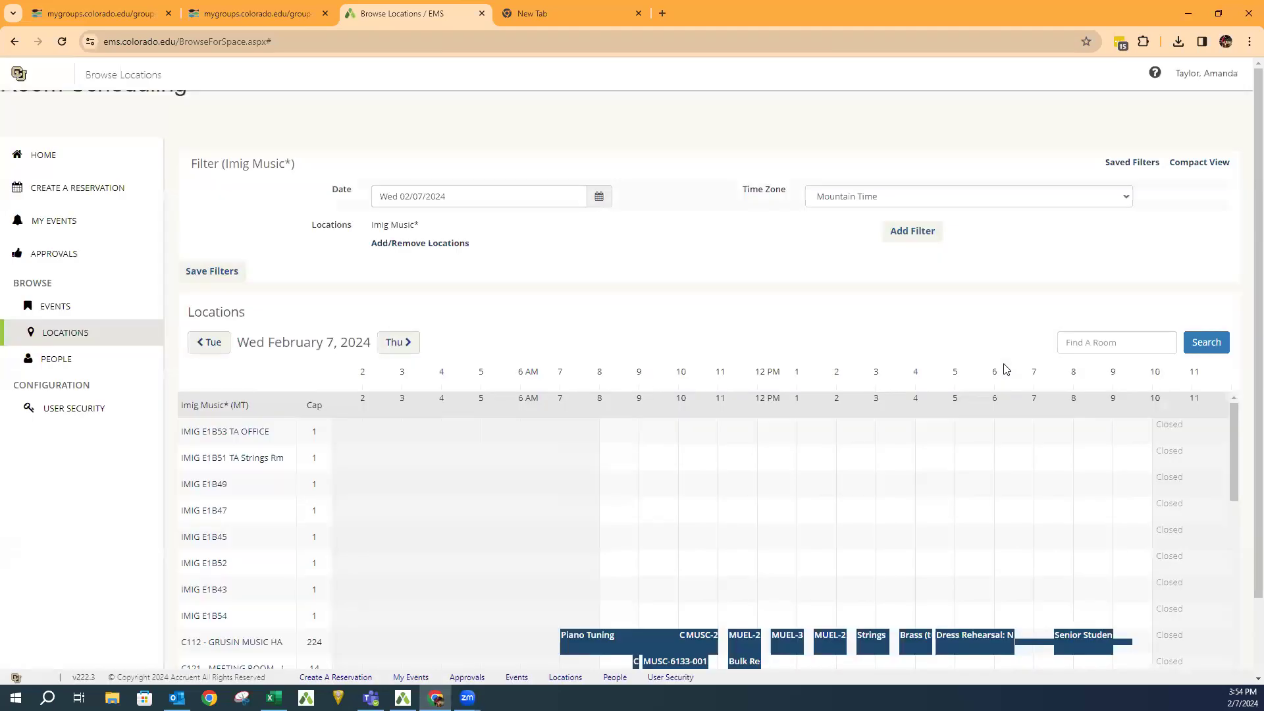
scroll(536, 333, down, 10)
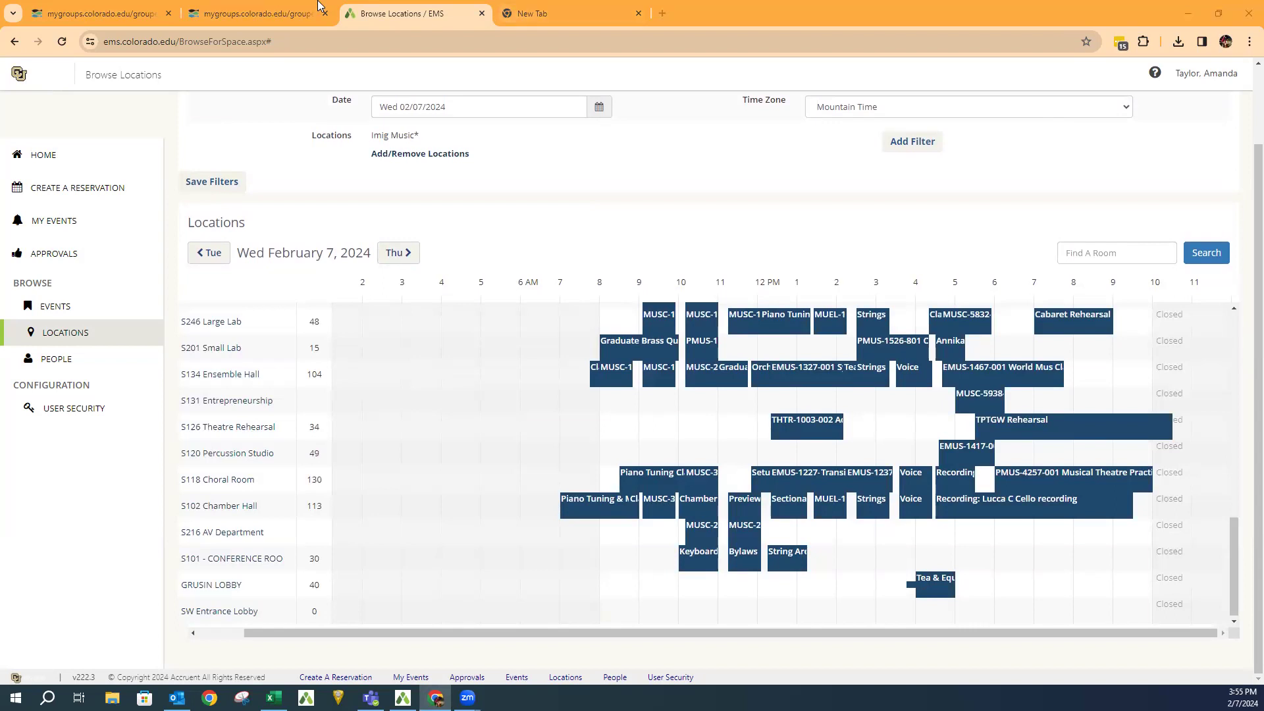
Open the Browse People page with its customer name search
click(58, 362)
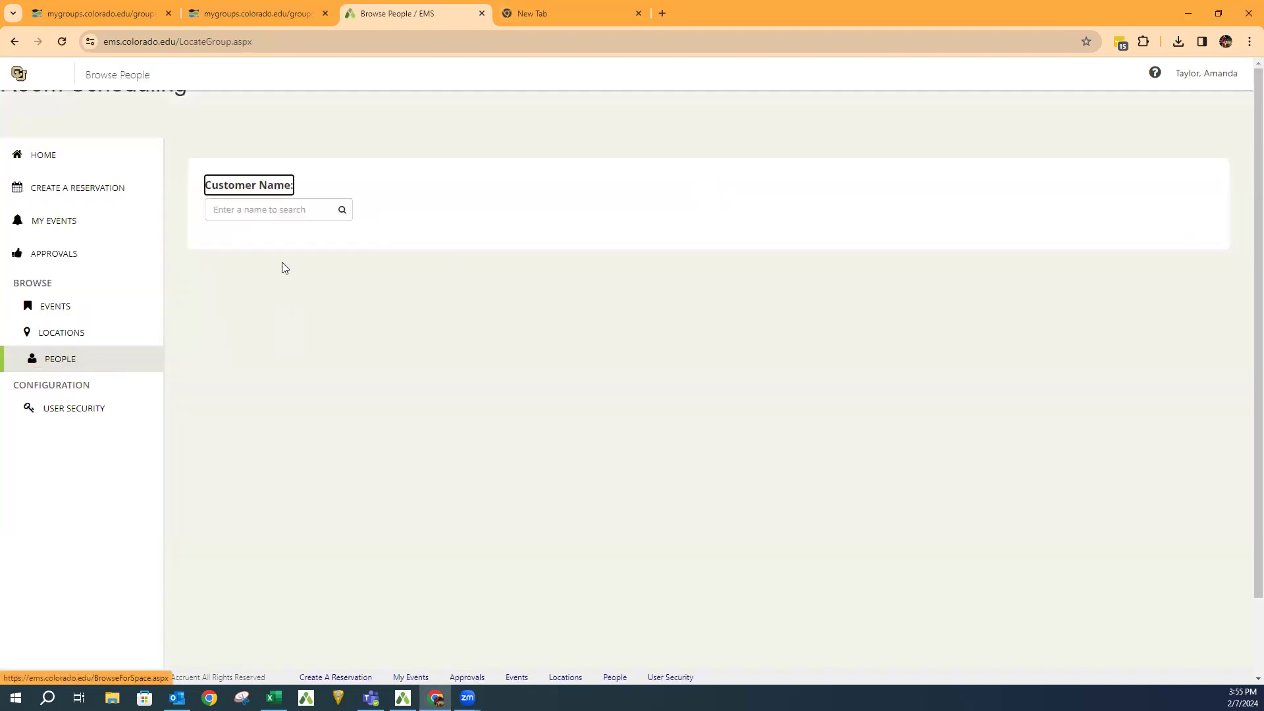
click(275, 212)
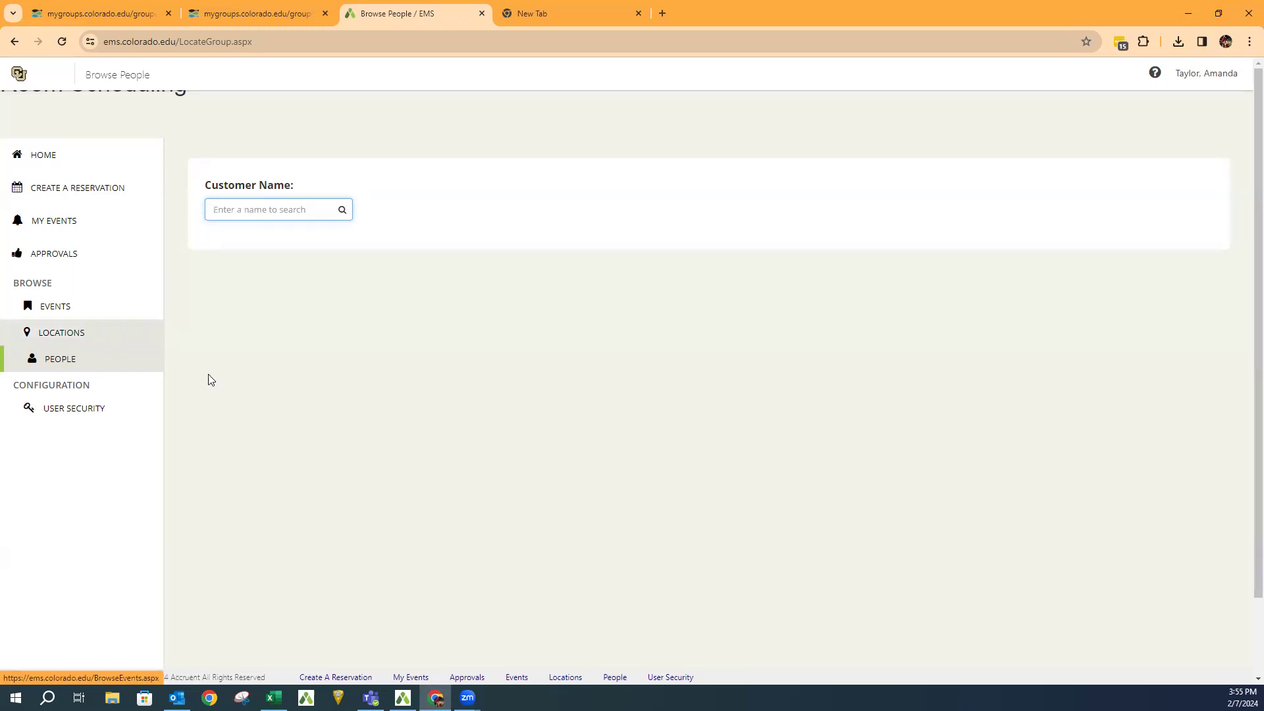
click(85, 363)
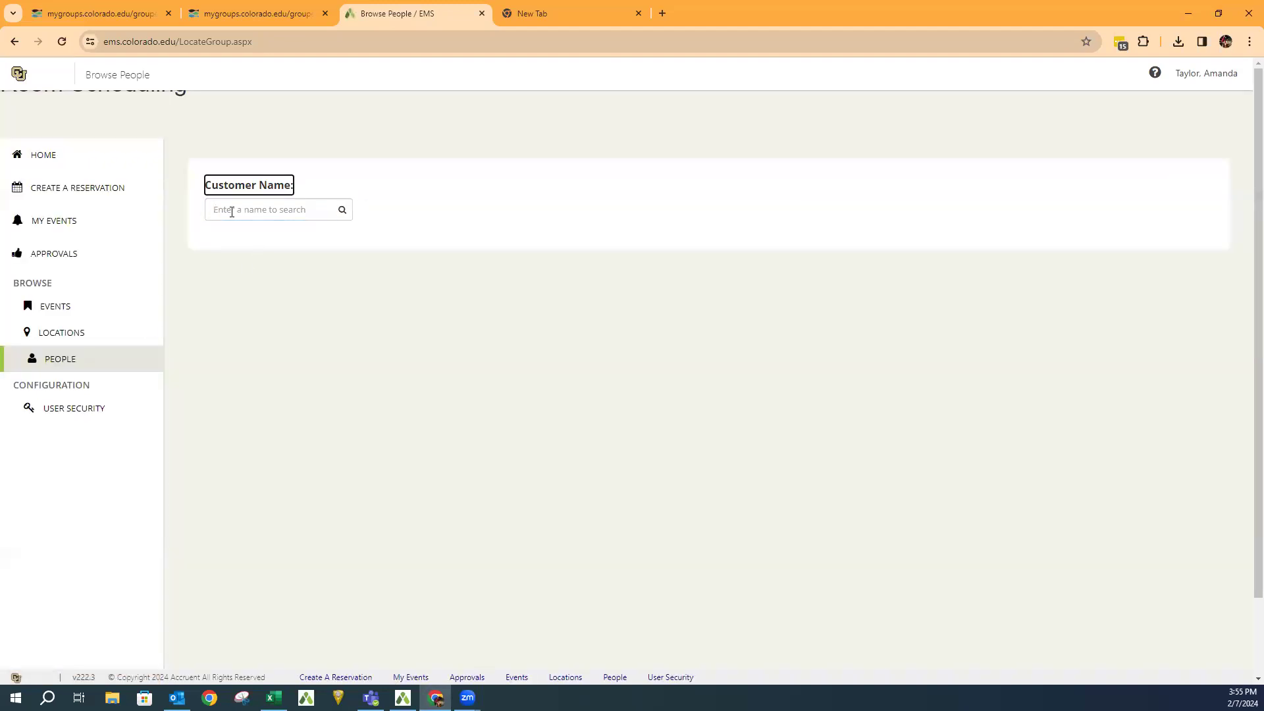
Search for the customer College of Music, load its events and look through the day's full list
click(234, 210)
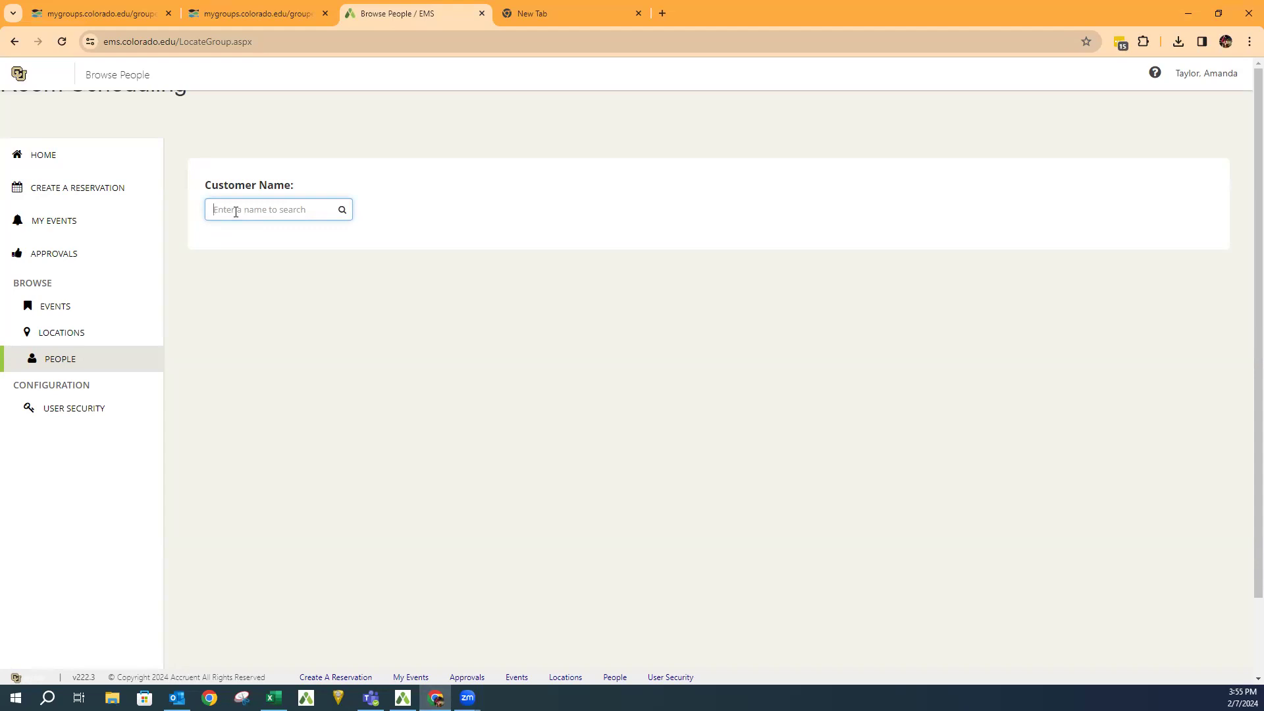
text(college of mus)
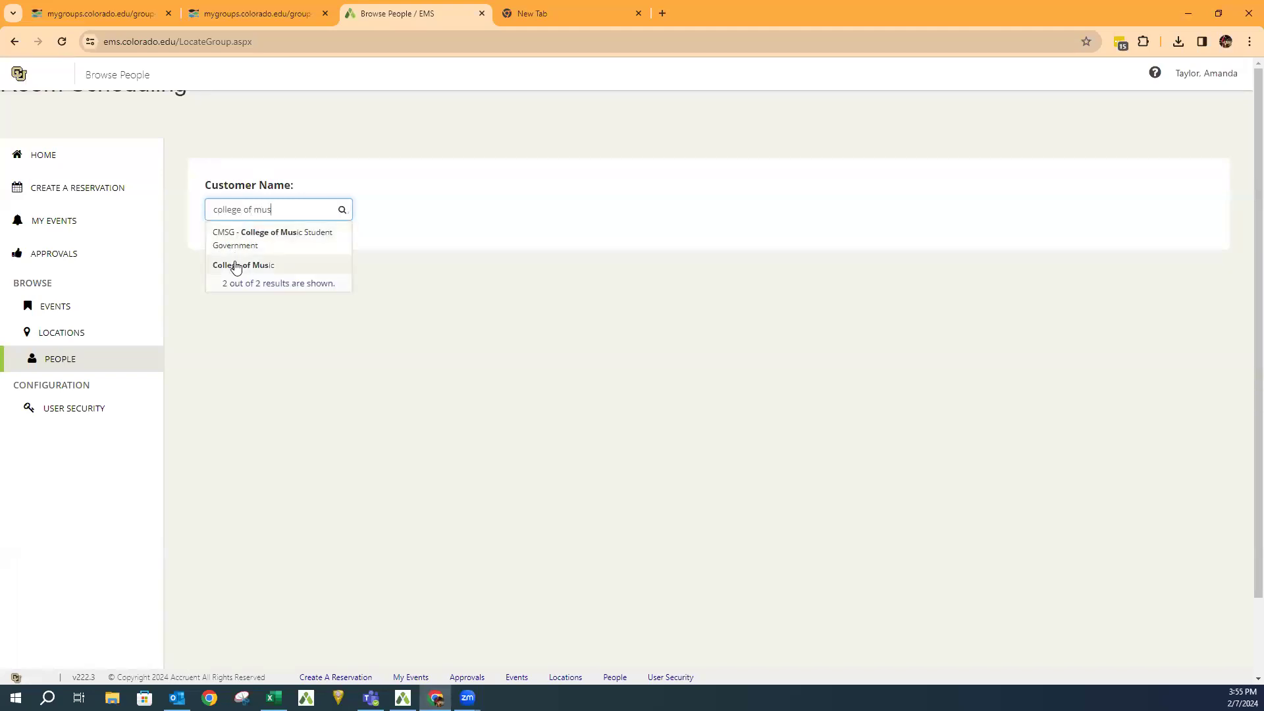
click(236, 266)
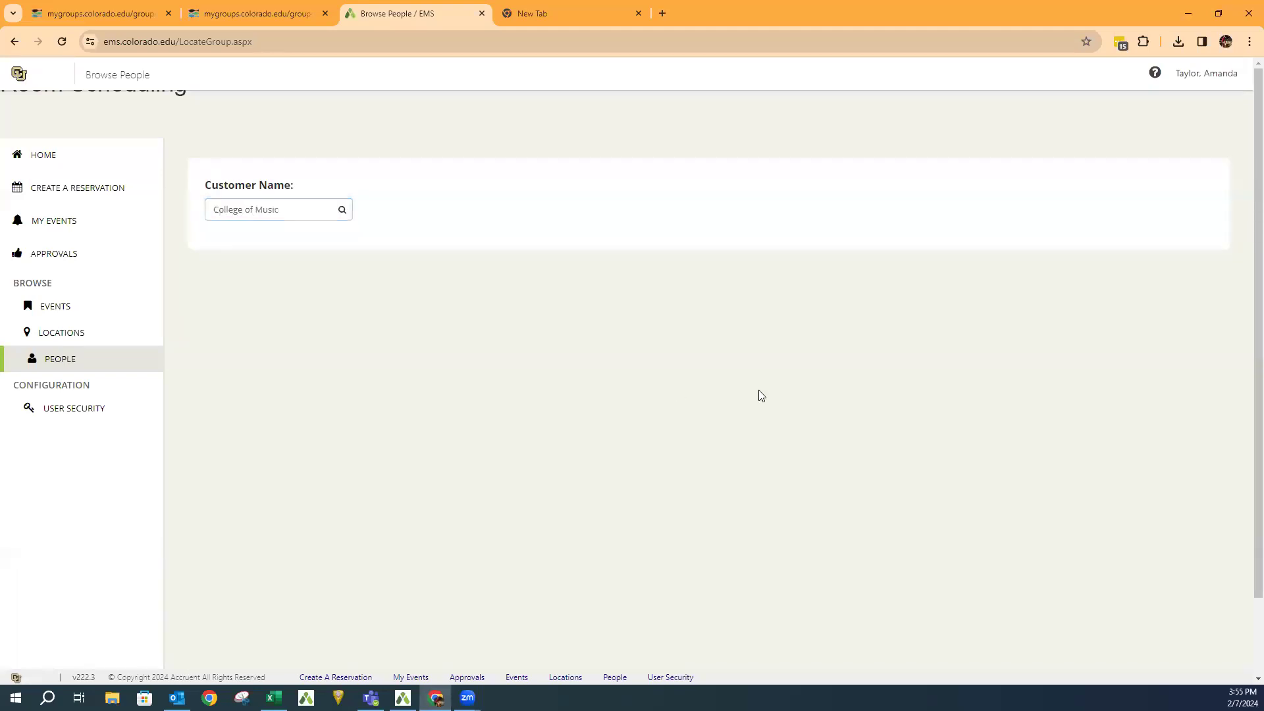
scroll(763, 376, down, 8)
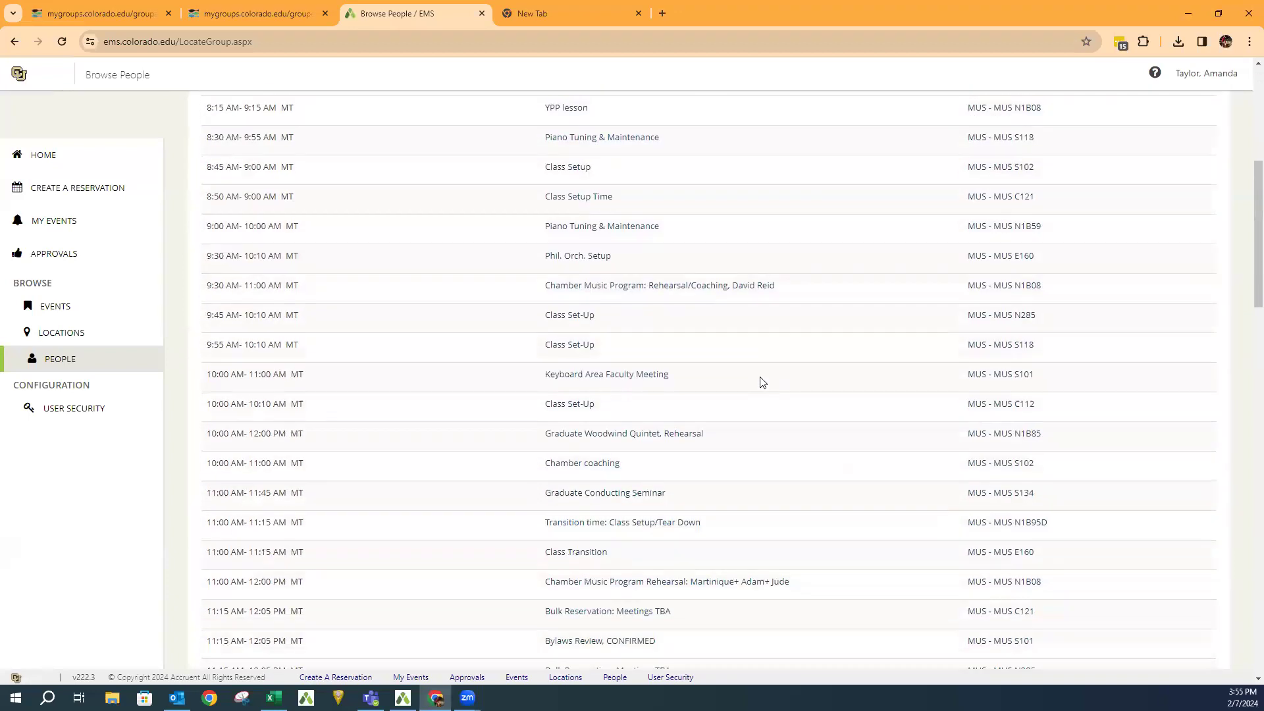
scroll(896, 444, down, 7)
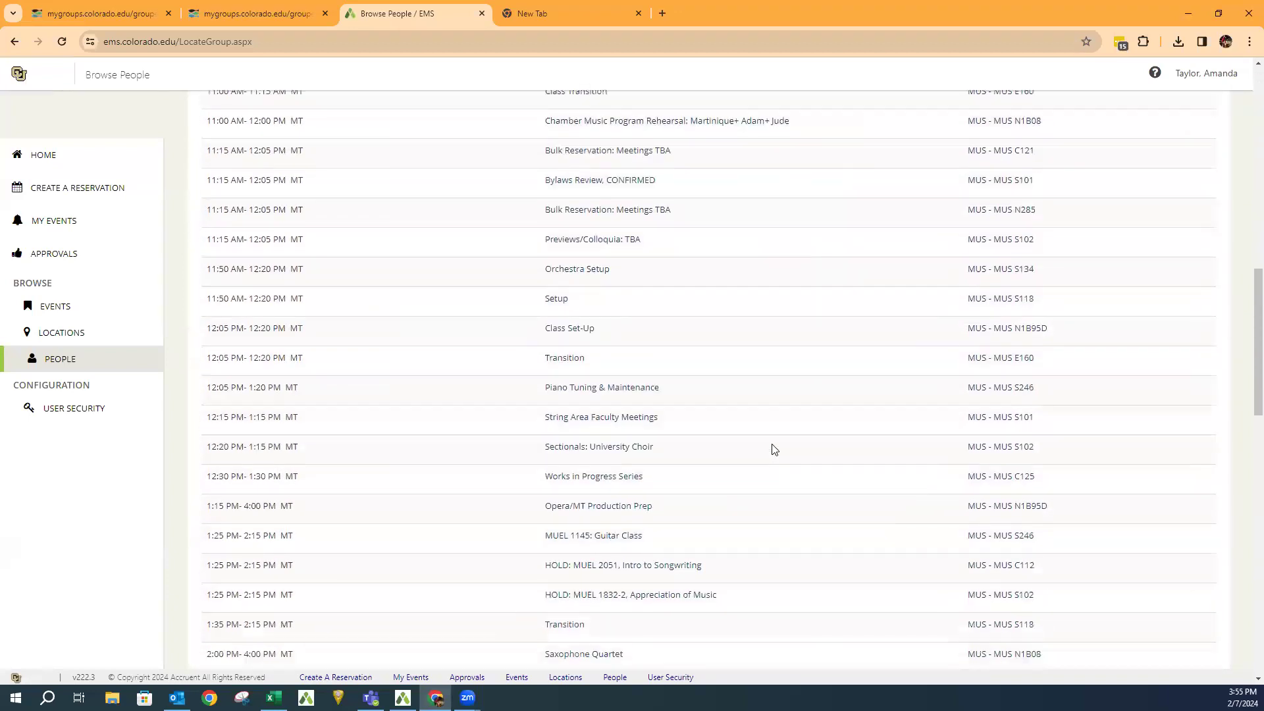
scroll(792, 433, down, 4)
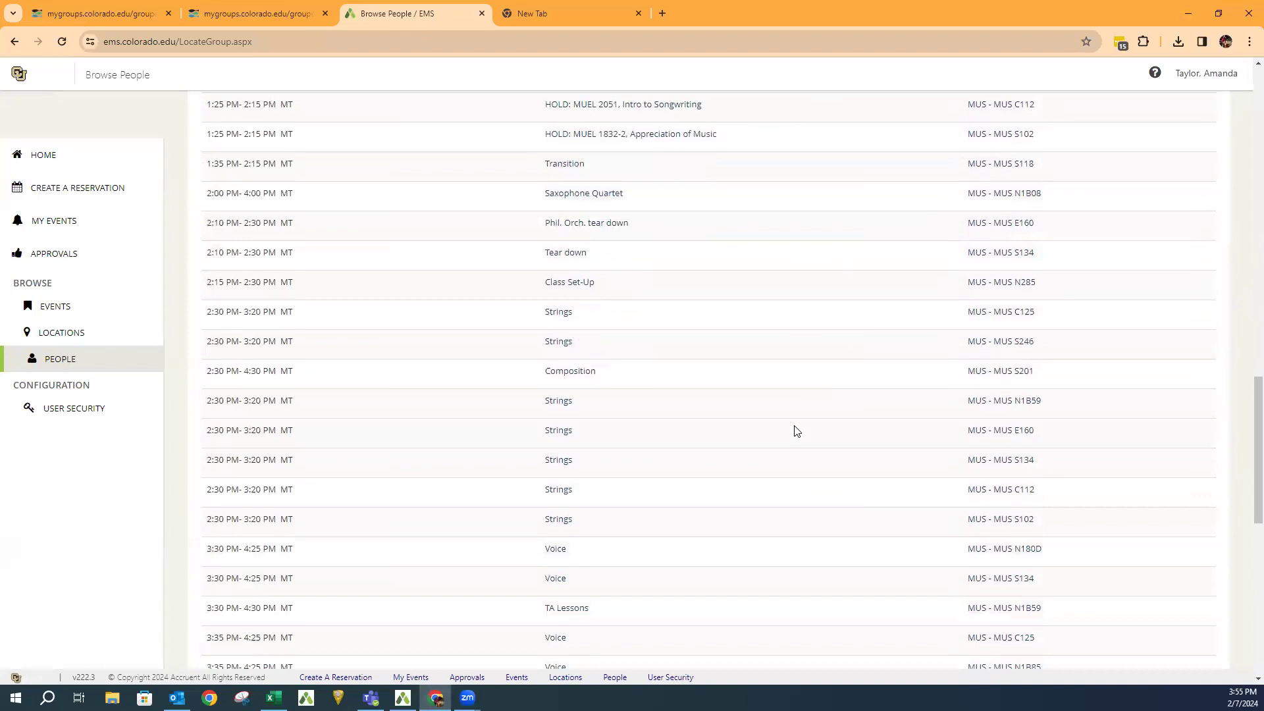
scroll(795, 432, down, 9)
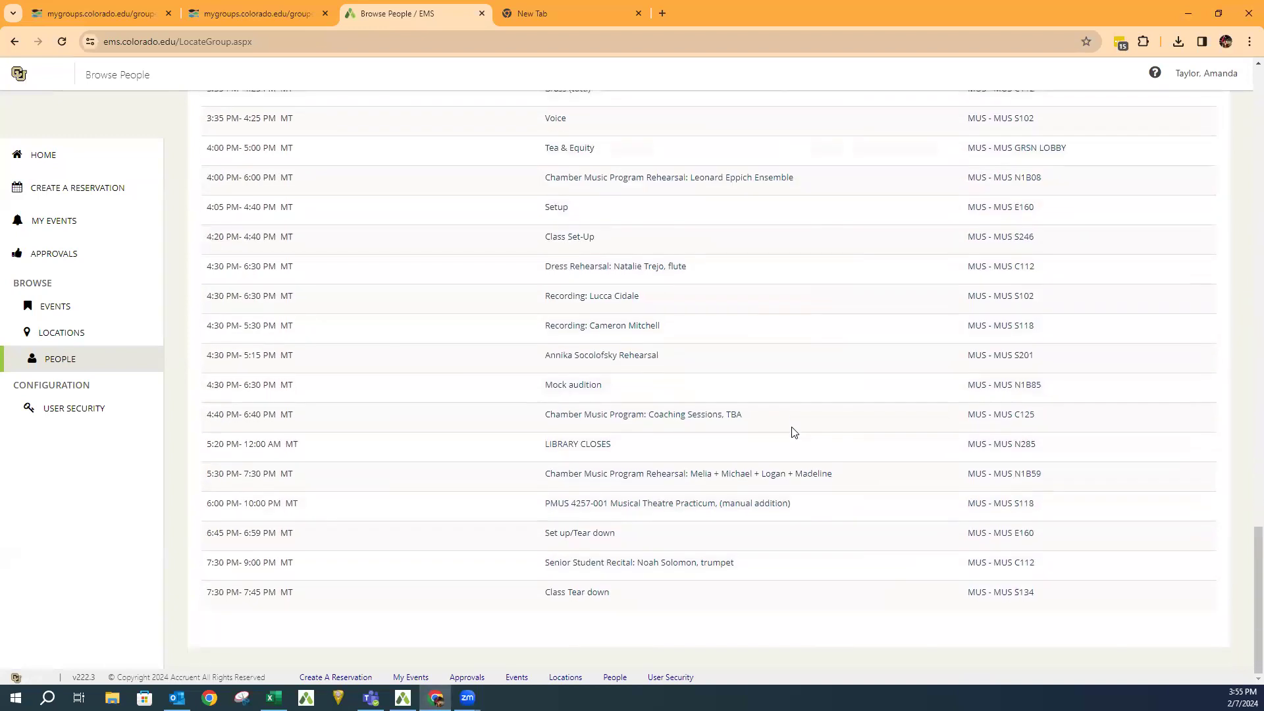
scroll(793, 428, up, 20)
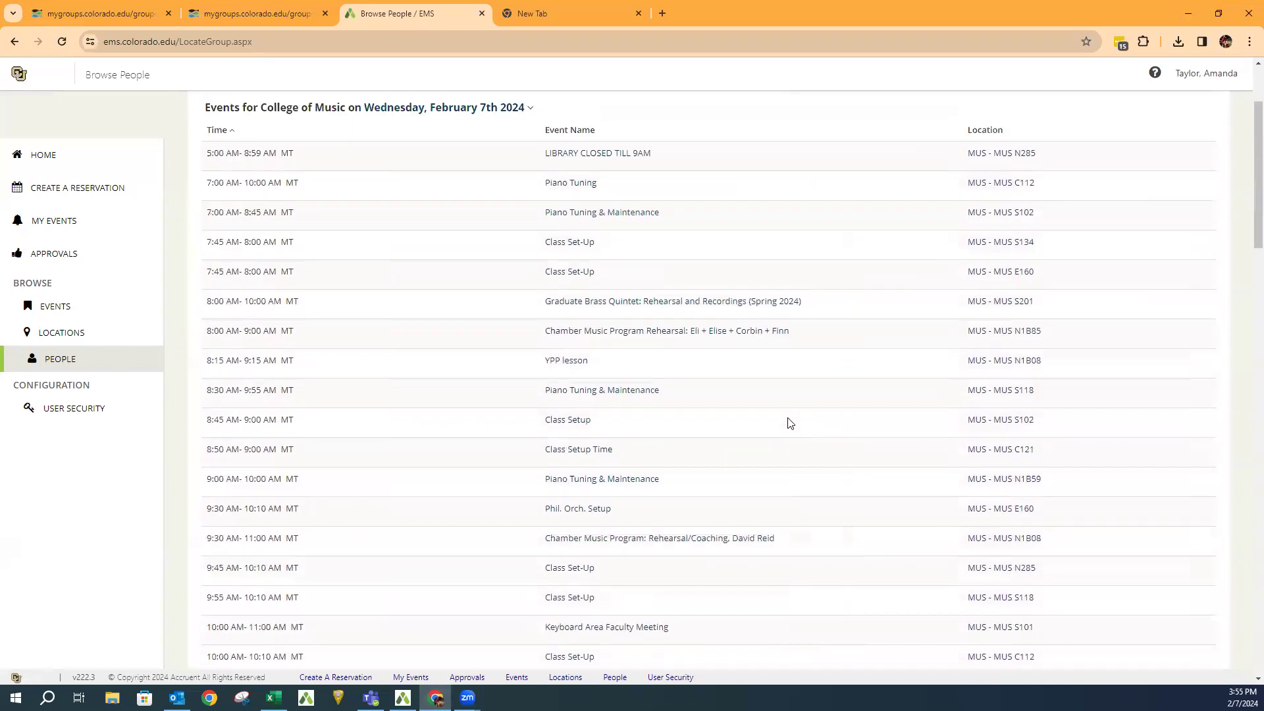
scroll(791, 423, up, 2)
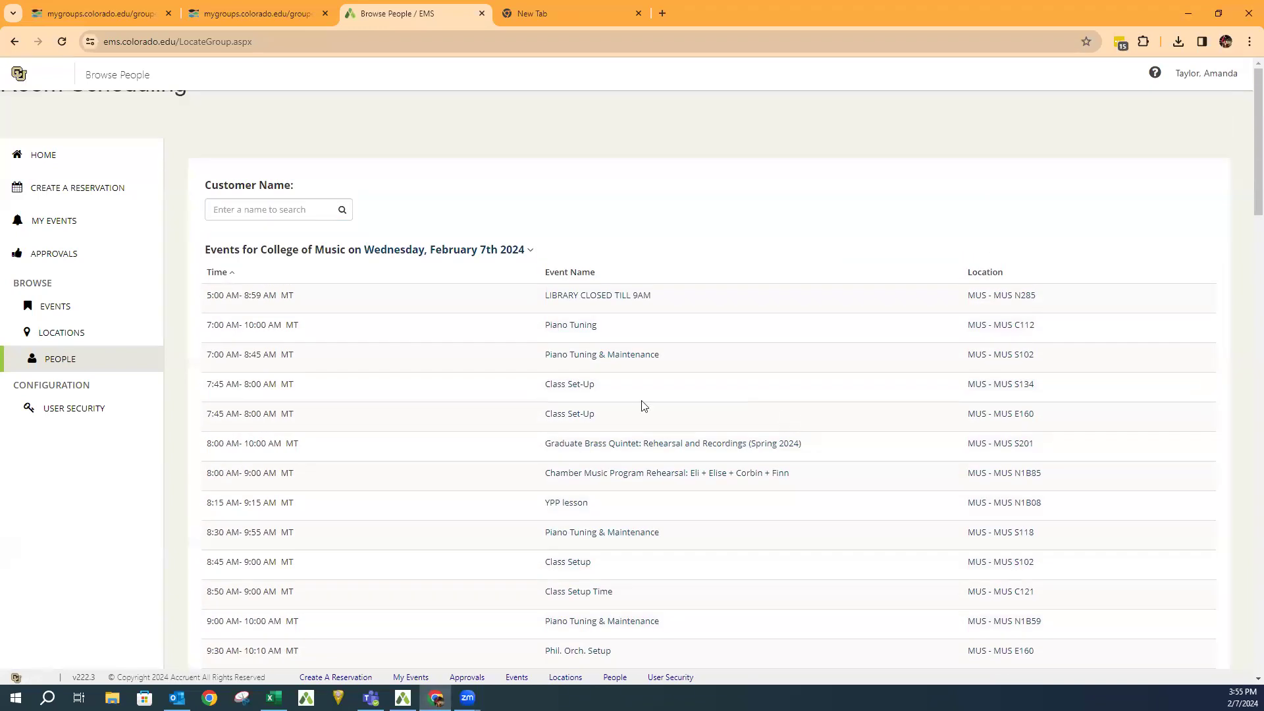
Change the College of Music events list to Friday, February 9, 2024 and look through that day's events
click(500, 254)
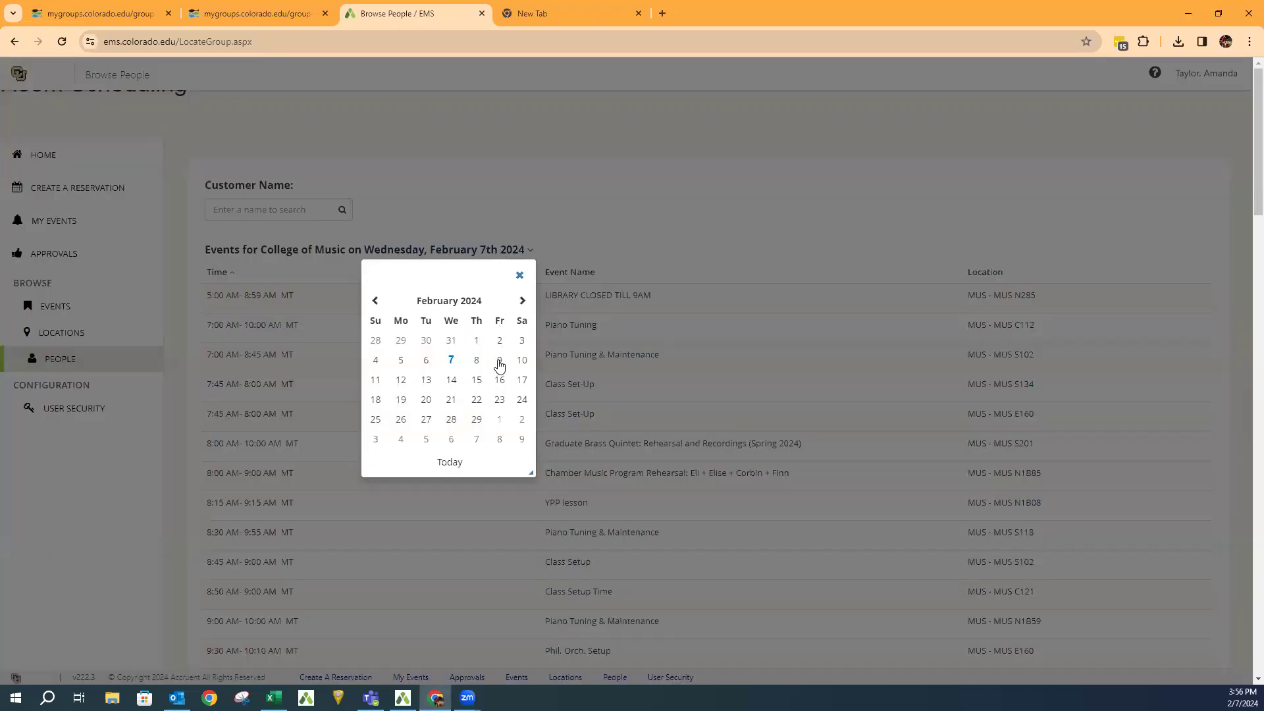
click(499, 360)
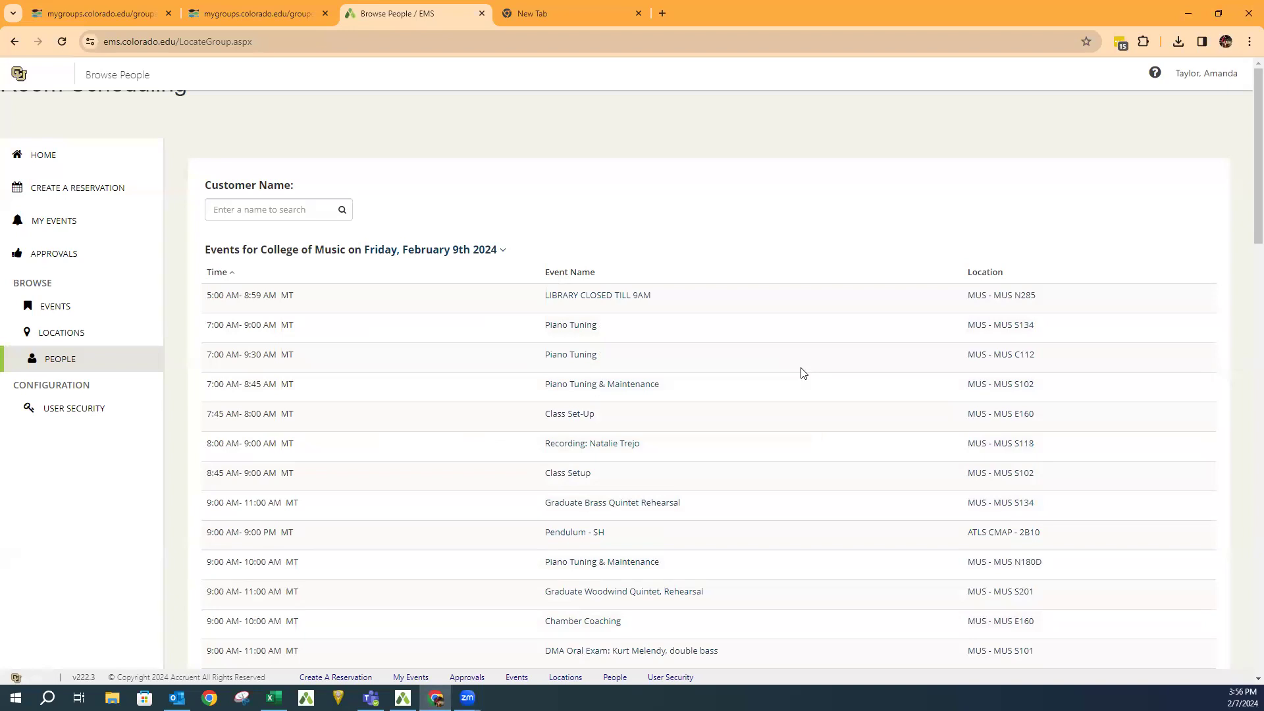
scroll(803, 373, down, 2)
scroll(790, 371, down, 3)
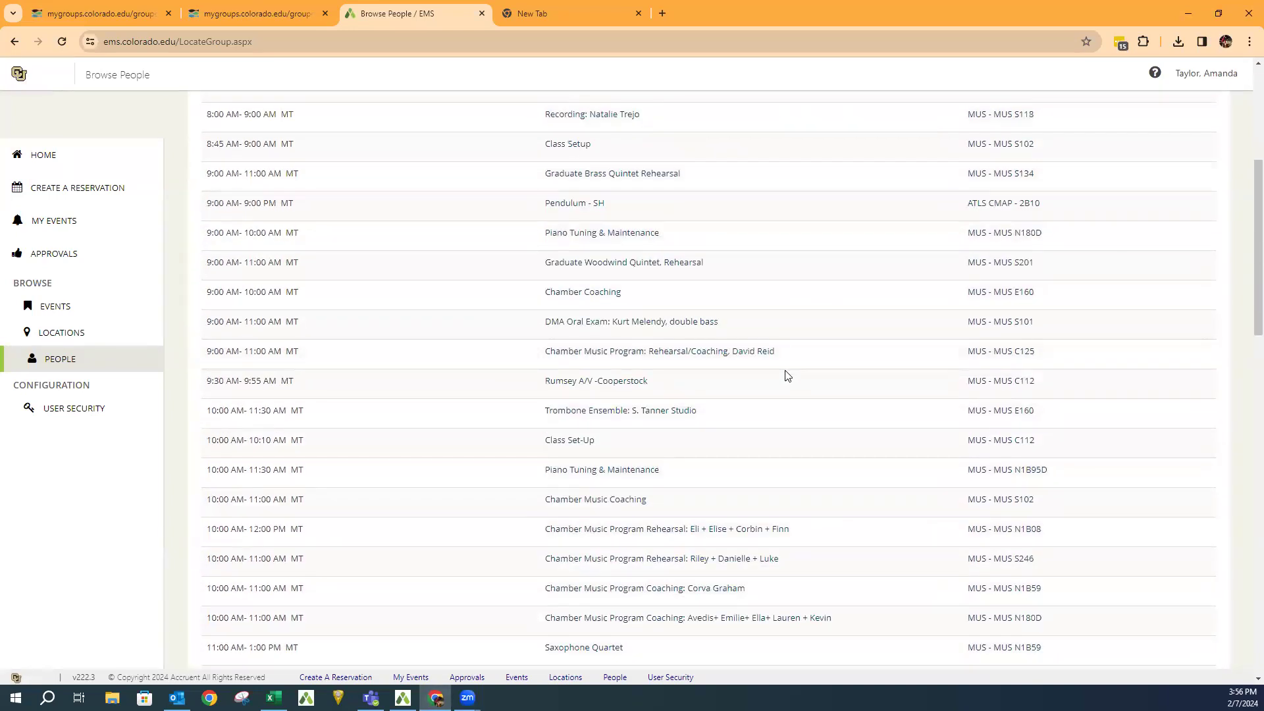
scroll(787, 375, down, 15)
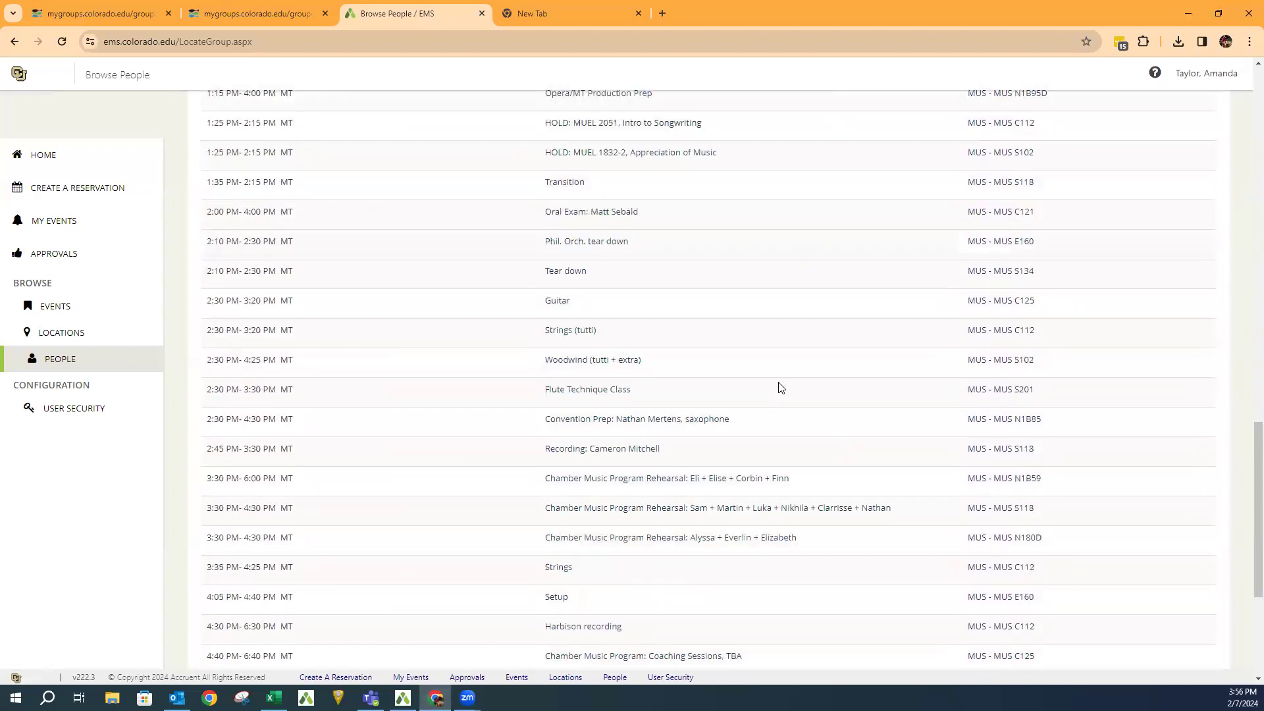
scroll(780, 386, up, 15)
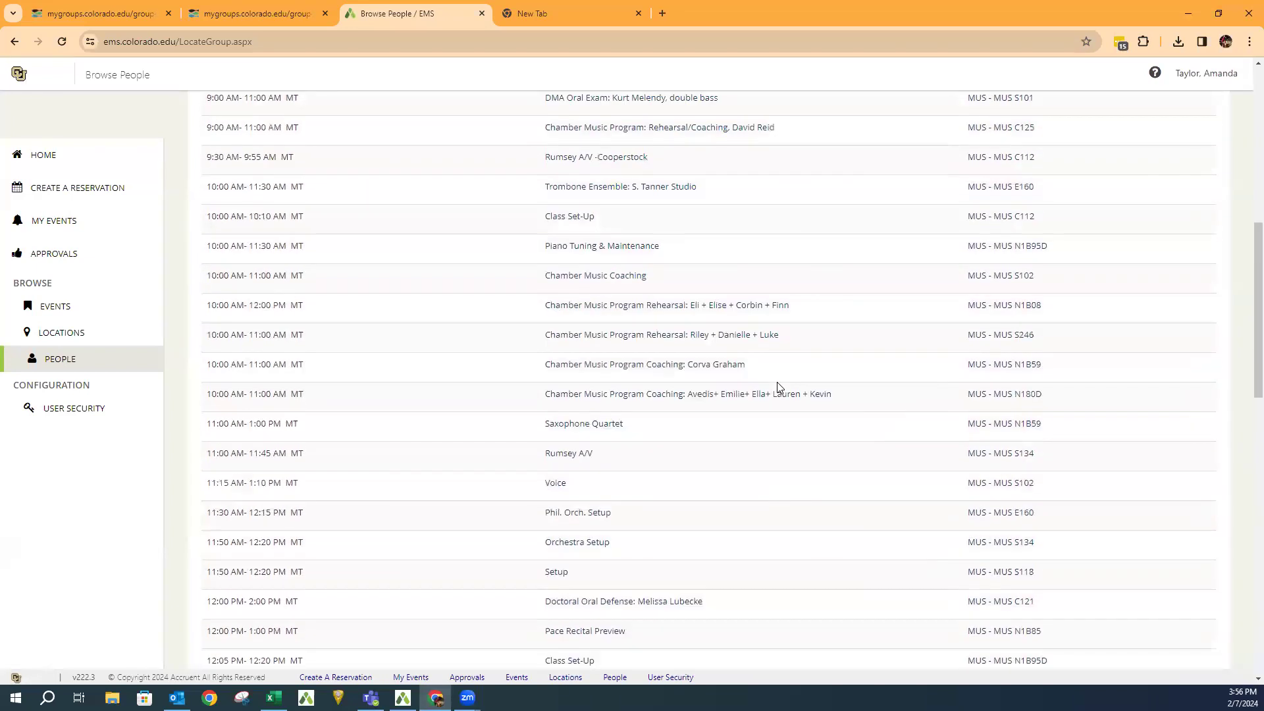
scroll(777, 387, up, 4)
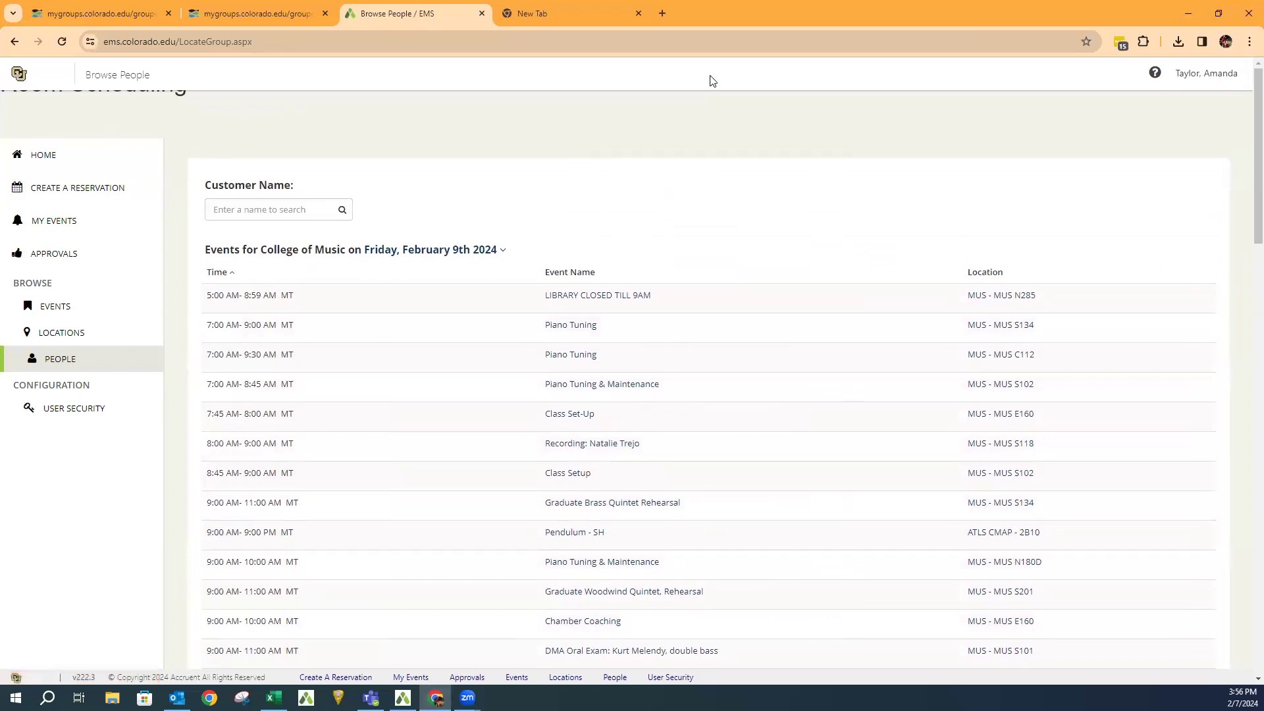
click(445, 257)
click(704, 232)
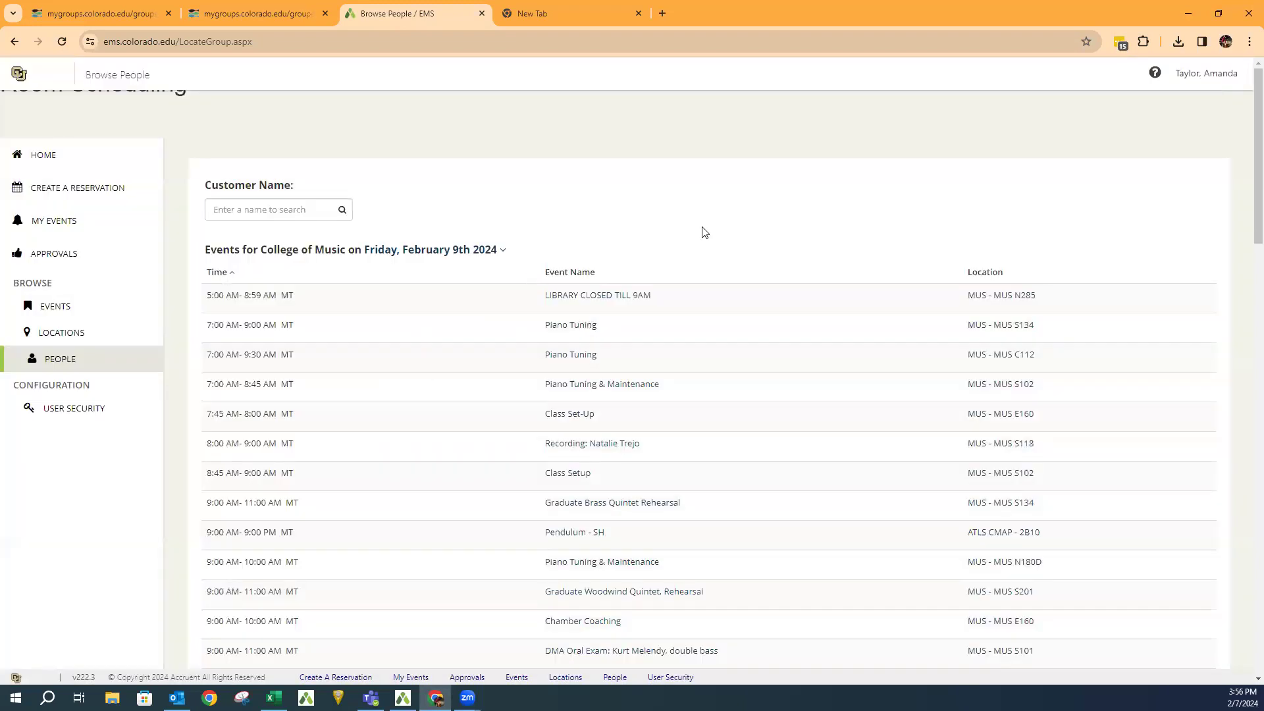